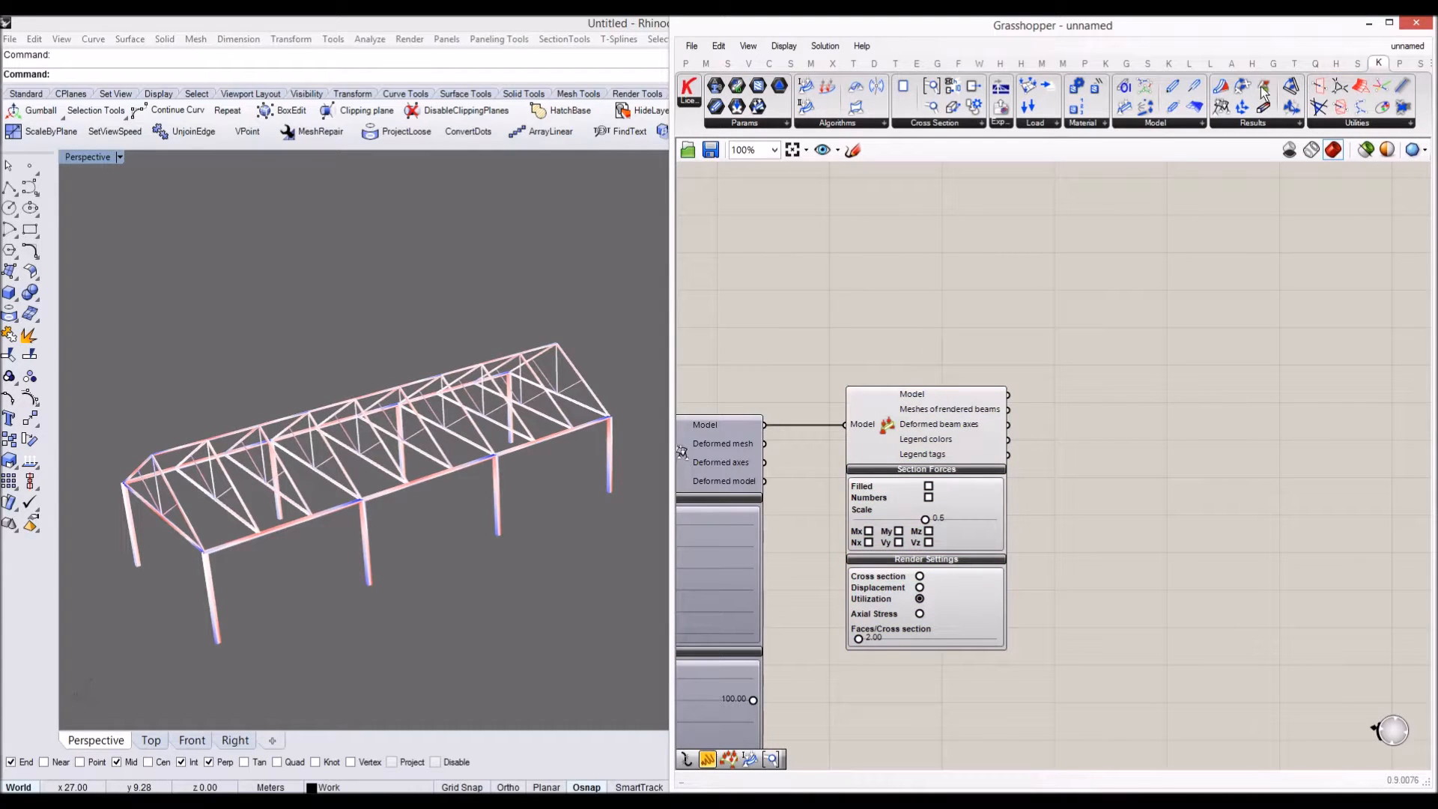
- Place a ggKarambaExport component above the beam view component and feed the beam view's Model output into its Model input
{"action": "left_click", "coordinate": [1009, 124]}
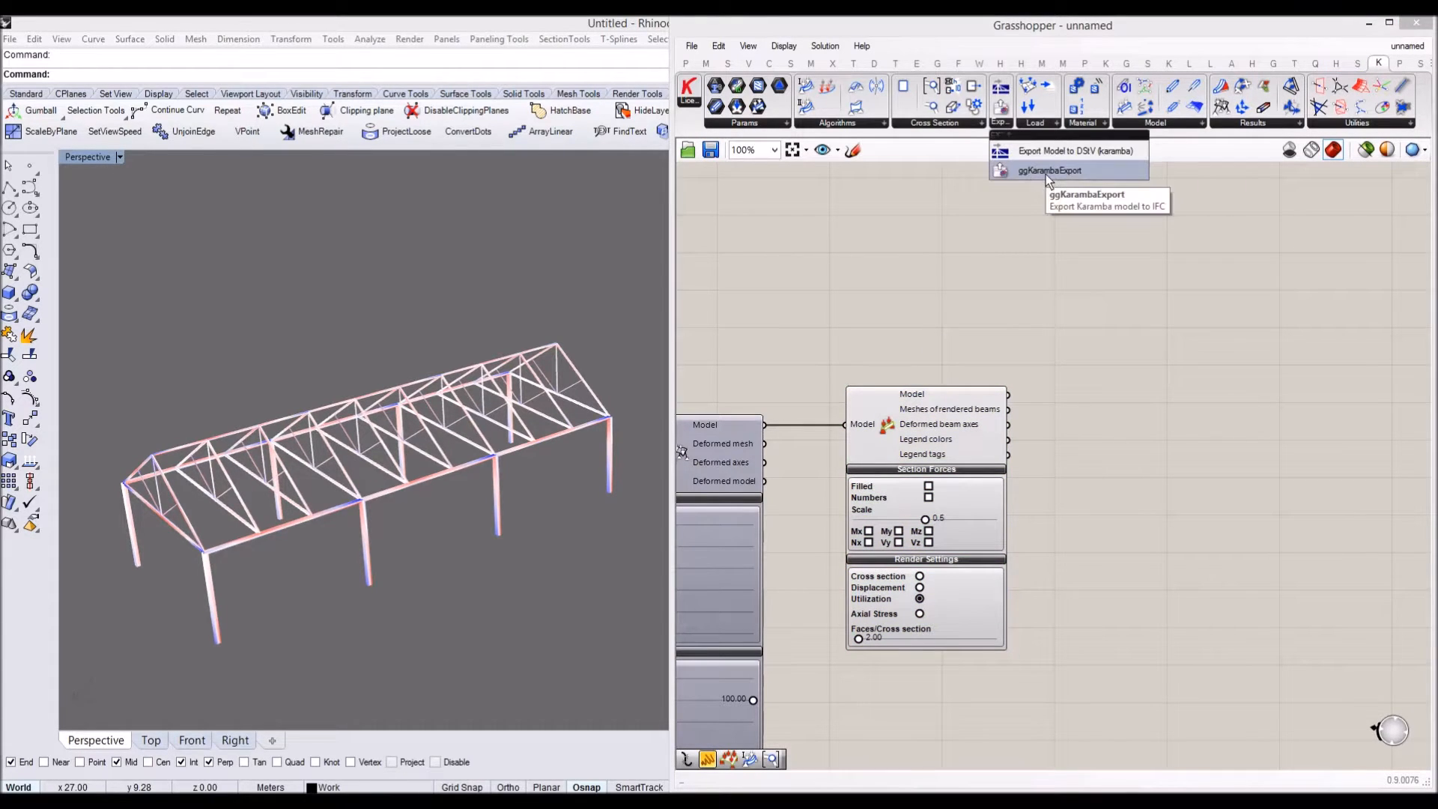
{"action": "left_click", "coordinate": [1049, 171]}
{"action": "left_click", "coordinate": [895, 193]}
{"action": "right_click_drag", "start_coordinate": [895, 193], "coordinate": [1075, 349]}
{"action": "left_click_drag", "start_coordinate": [1073, 345], "coordinate": [1091, 390]}
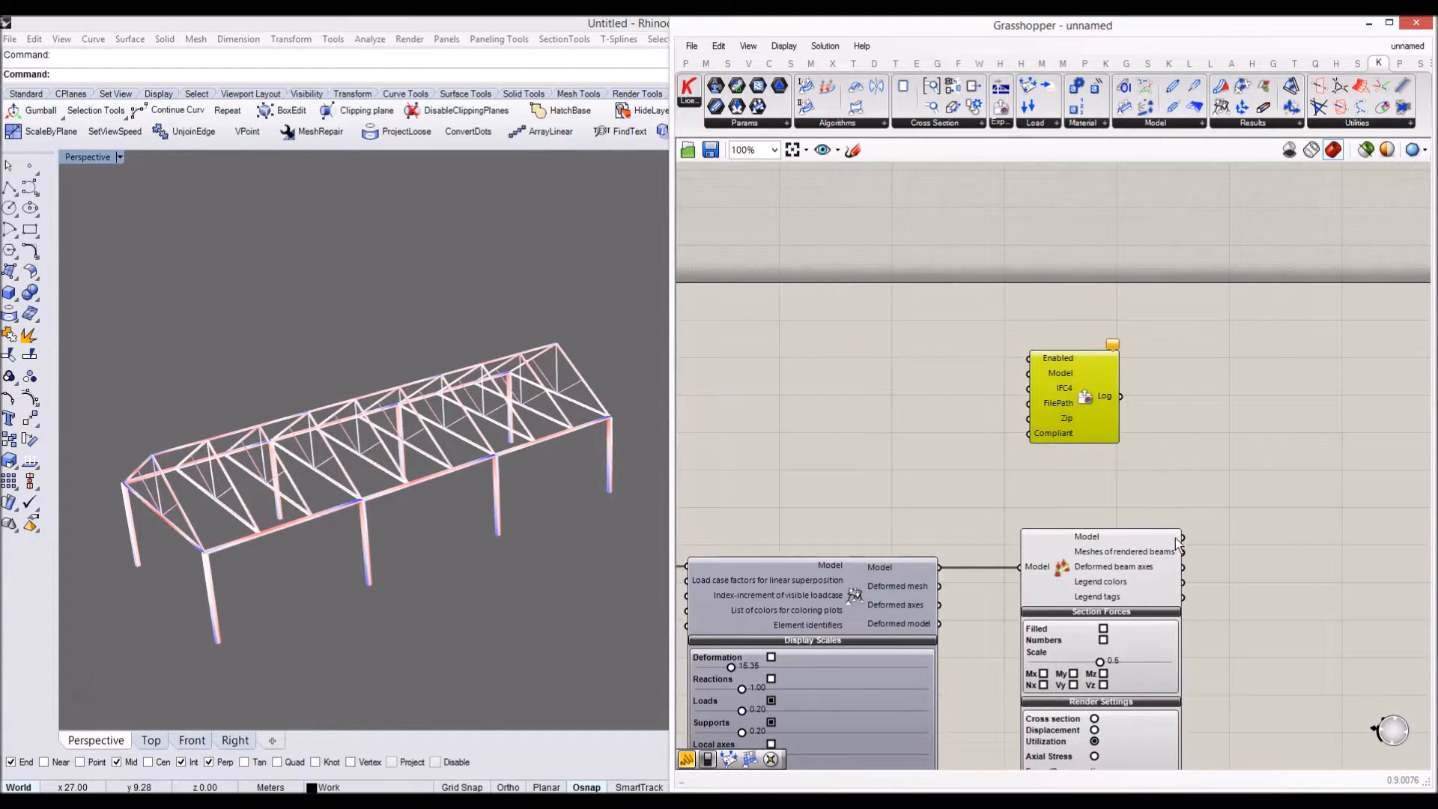
{"action": "left_click_drag", "start_coordinate": [990, 405], "coordinate": [1301, 421]}
{"action": "right_click_drag", "start_coordinate": [1301, 421], "coordinate": [1203, 447]}
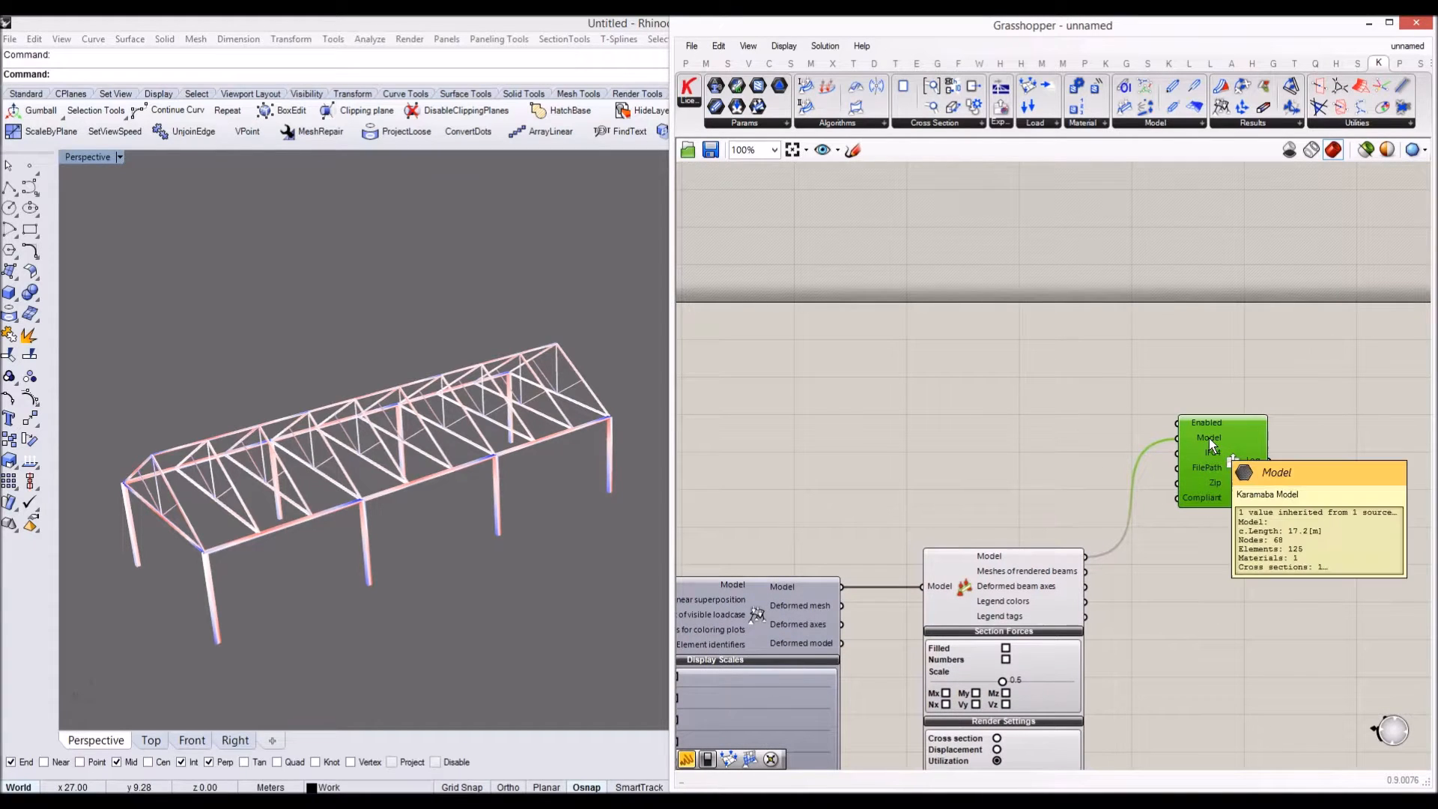
- Add a Boolean Toggle to the canvas beside the ggKarambaExport component's Enabled input
{"action": "right_click_drag", "start_coordinate": [1078, 419], "coordinate": [955, 397]}
{"action": "double_click", "coordinate": [898, 397]}
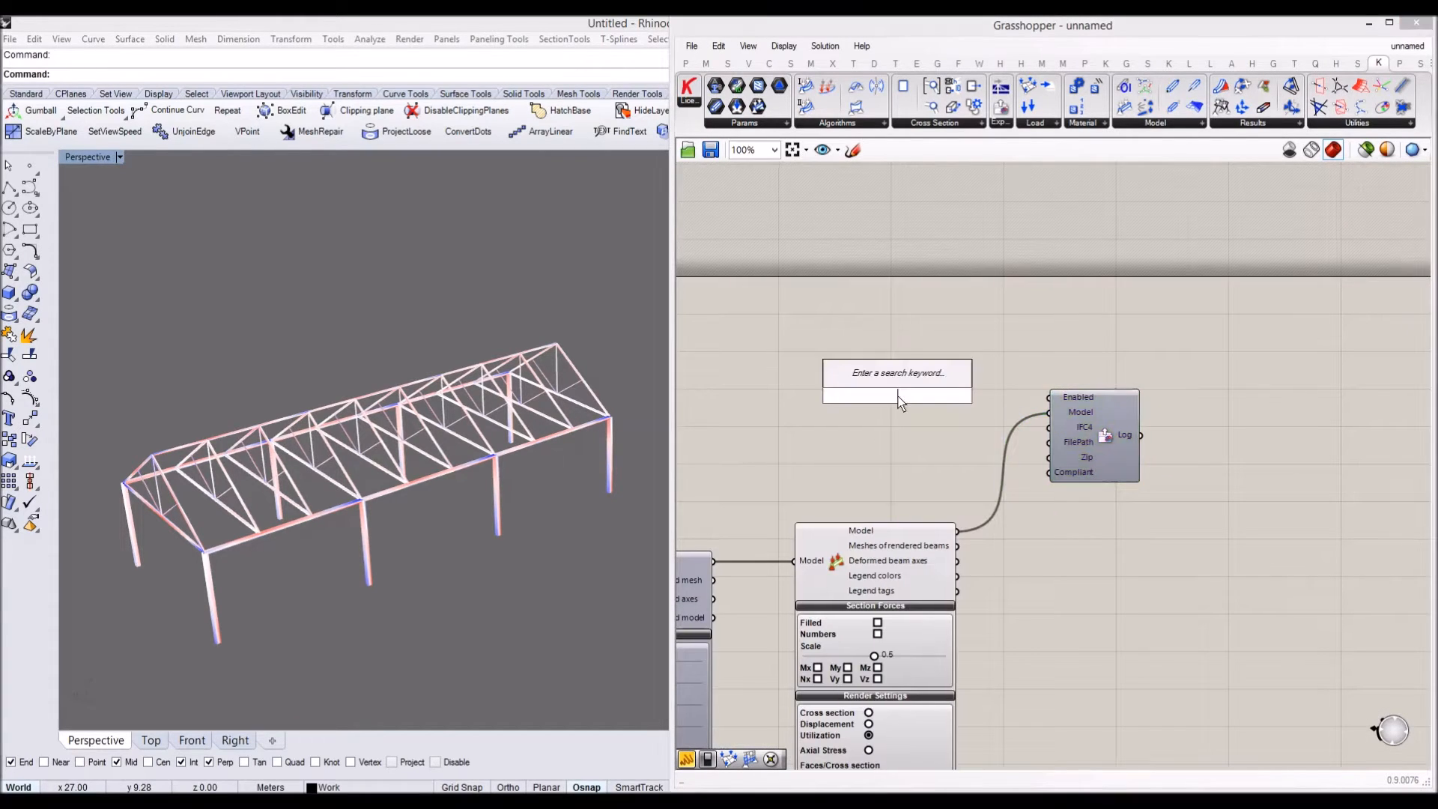
{"action": "type", "text": "boo"}
{"action": "key", "text": "Up"}
{"action": "key", "text": "Return"}
{"action": "left_click_drag", "start_coordinate": [901, 399], "coordinate": [934, 400]}
- Add an empty Panel directly below the Boolean Toggle
{"action": "scroll", "coordinate": [1056, 402], "scroll_direction": "up", "scroll_amount": 1}
{"action": "right_click_drag", "start_coordinate": [1090, 443], "coordinate": [1068, 398]}
{"action": "double_click", "coordinate": [906, 413]}
{"action": "type", "text": "//"}
{"action": "key", "text": "Return"}
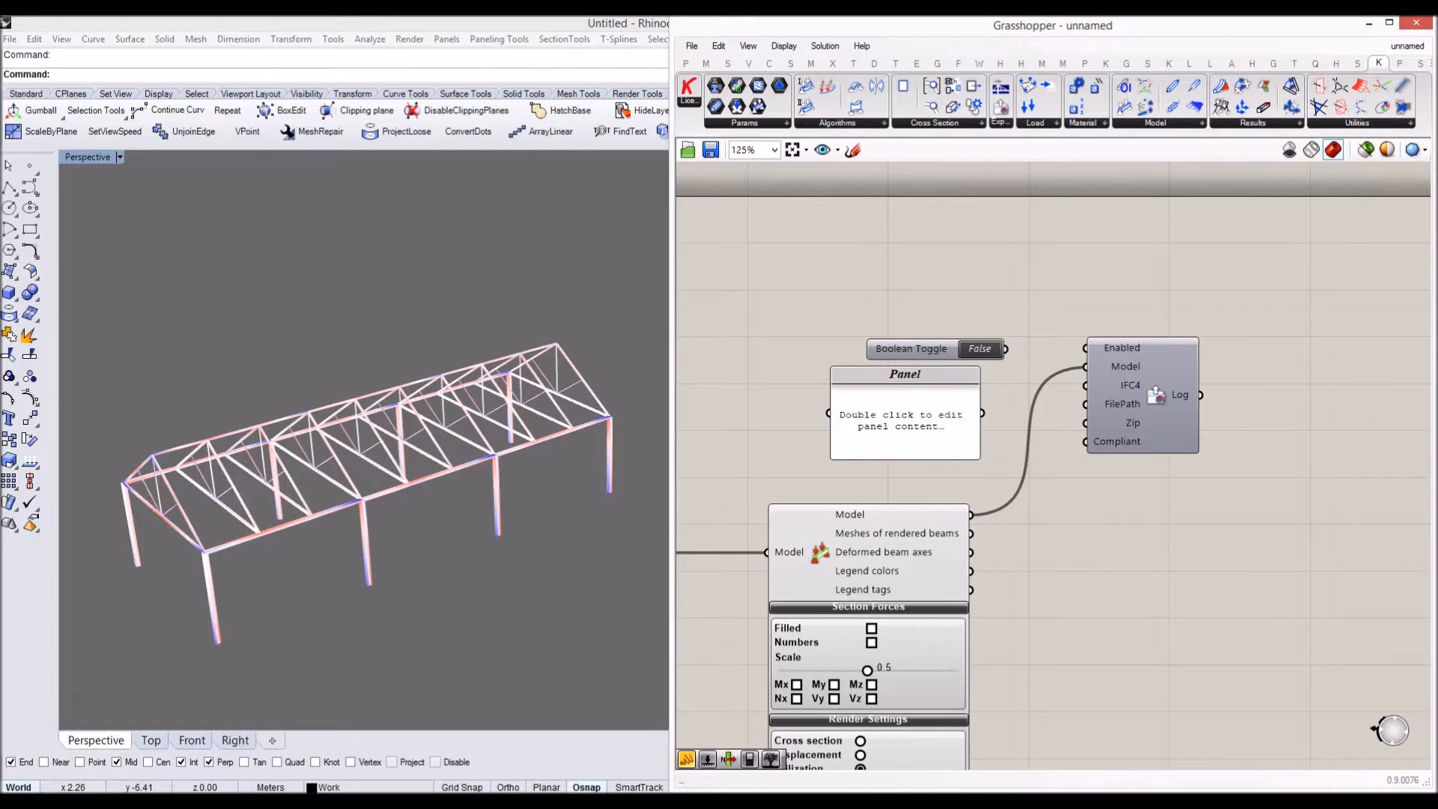
- Fill the panel with the copied path of the 04_Tutorial_4_RevitToKaramba folder, followed by \test.ifc
{"action": "left_click", "coordinate": [225, 723]}
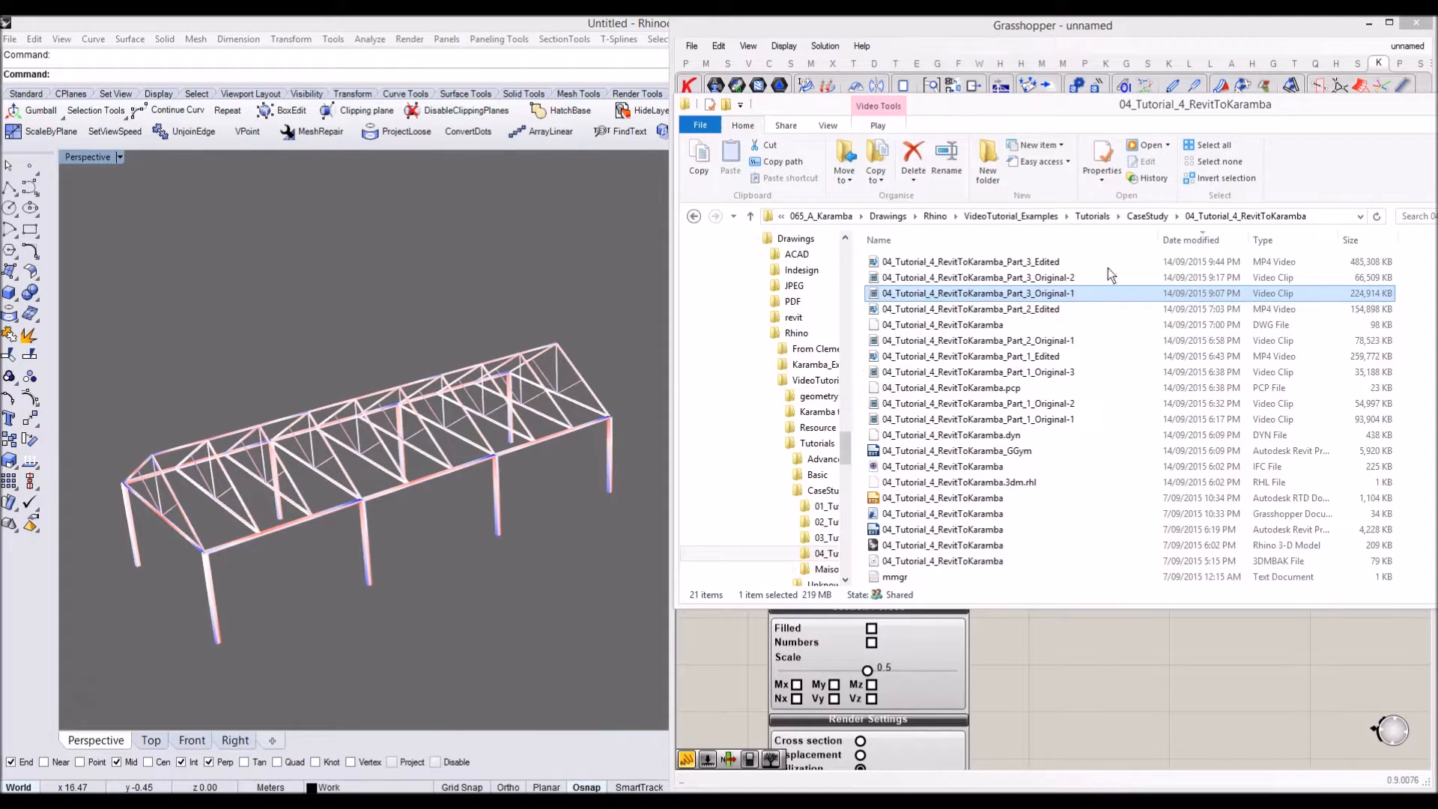
{"action": "left_click", "coordinate": [1337, 217]}
{"action": "left_click", "coordinate": [1239, 659]}
{"action": "left_click", "coordinate": [914, 426]}
{"action": "double_click", "coordinate": [914, 425]}
{"action": "key", "text": "ctrl+v"}
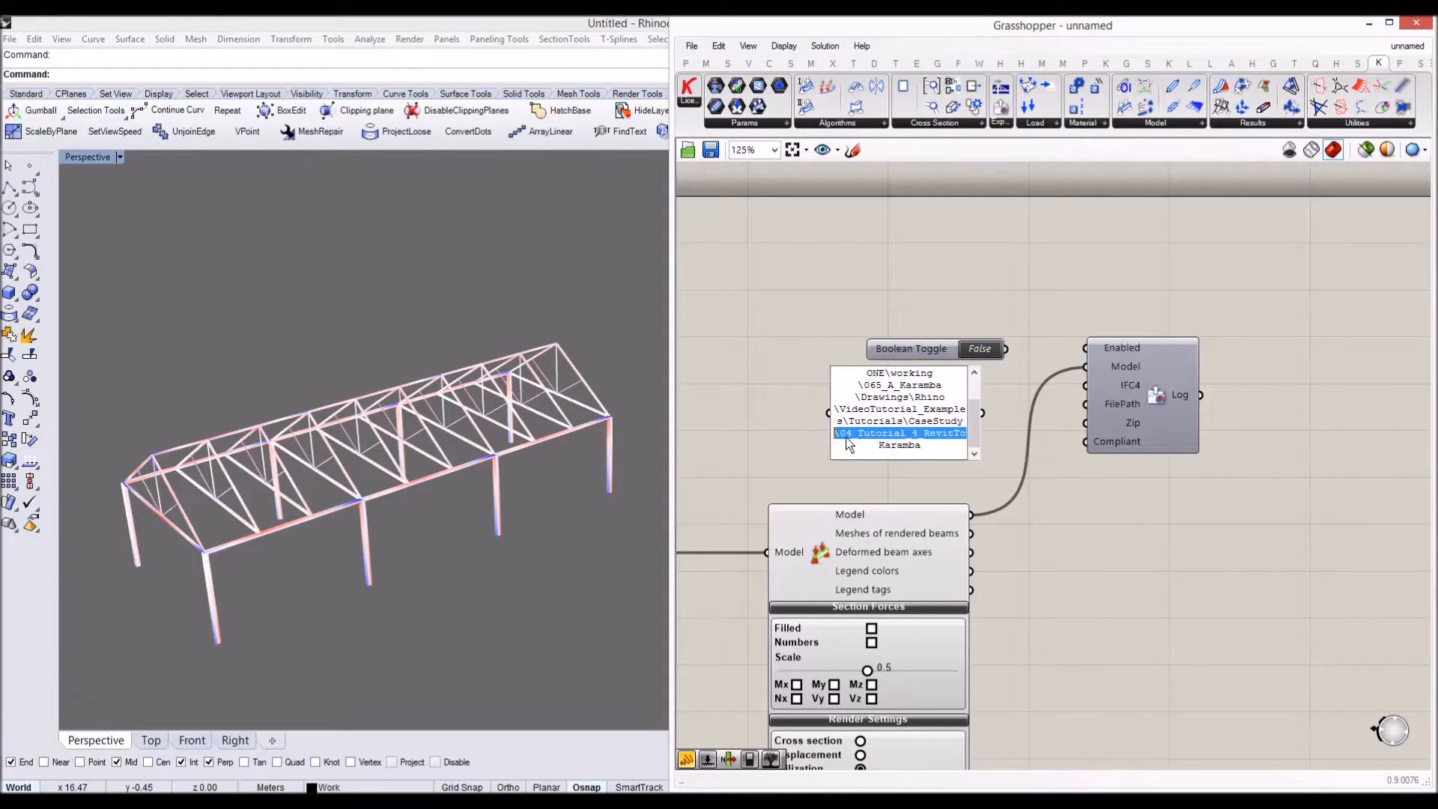
{"action": "left_click", "coordinate": [941, 450]}
{"action": "type", "text": "\\"}
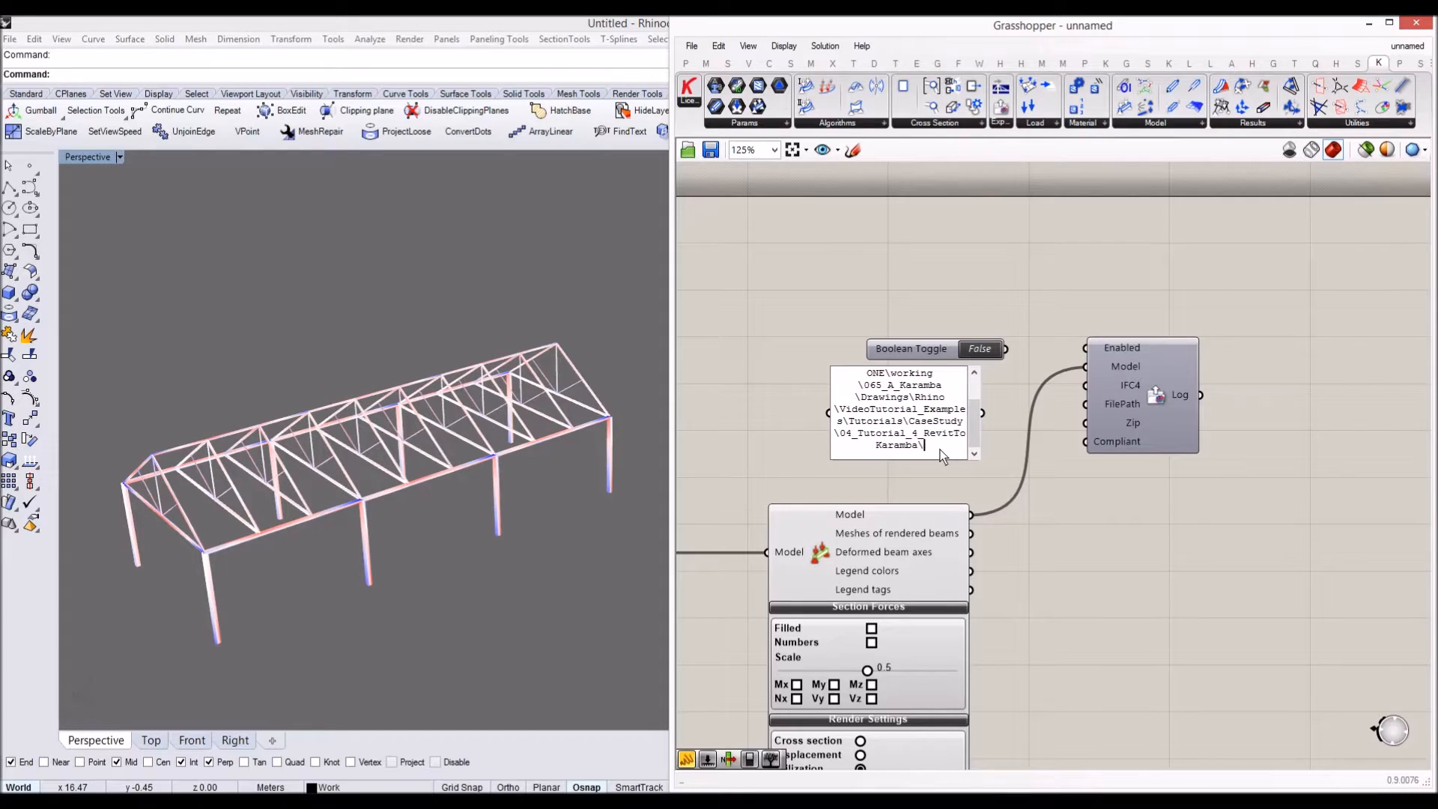
{"action": "type", "text": "test.ifc"}
{"action": "left_click_drag", "start_coordinate": [924, 447], "coordinate": [954, 449]}
{"action": "left_click", "coordinate": [1004, 430]}
- Connect the path panel to the export component's FilePath input and the Boolean Toggle to its Enabled input
{"action": "left_click_drag", "start_coordinate": [983, 416], "coordinate": [1076, 395]}
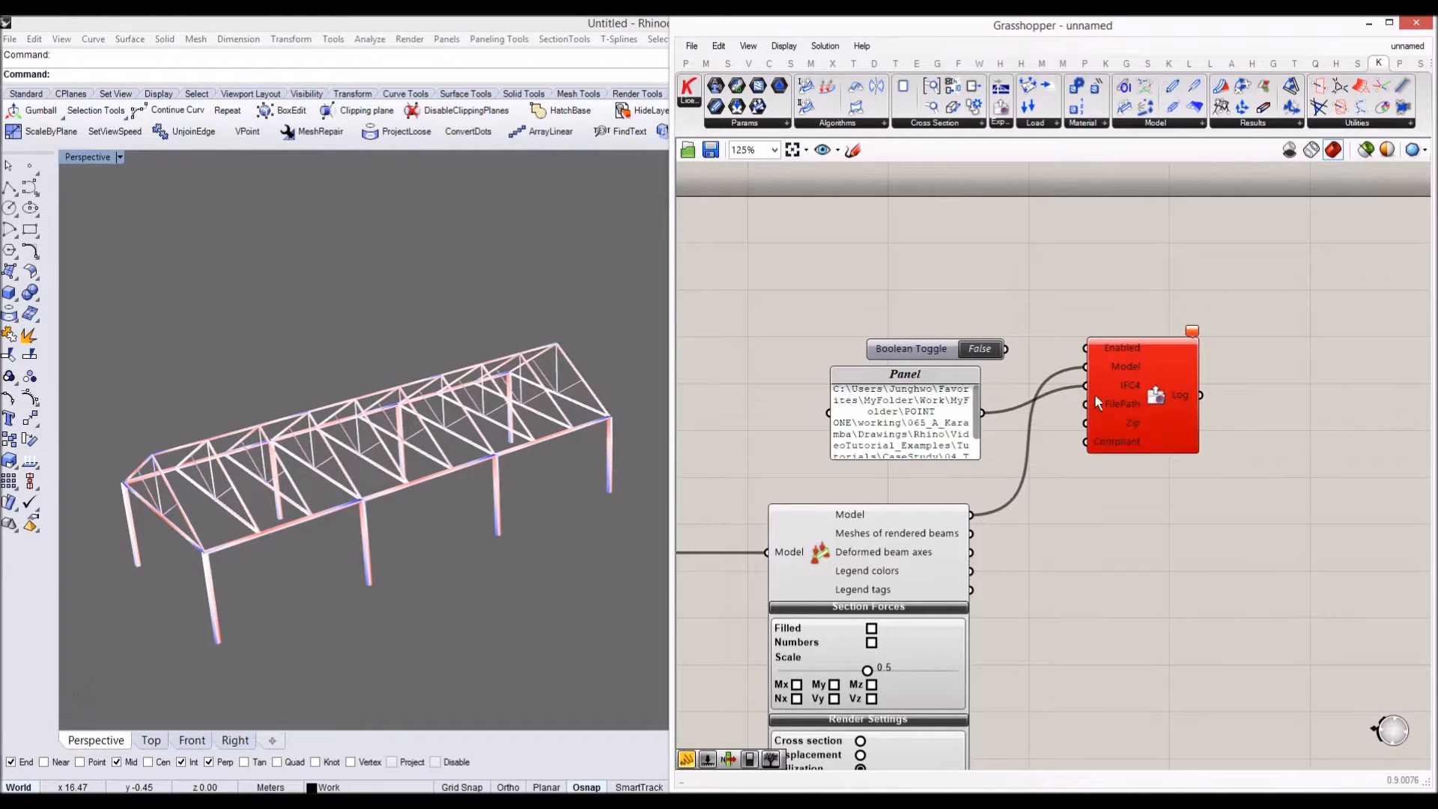
{"action": "key", "text": "ctrl+z"}
{"action": "scroll", "coordinate": [993, 413], "scroll_direction": "up", "scroll_amount": 1}
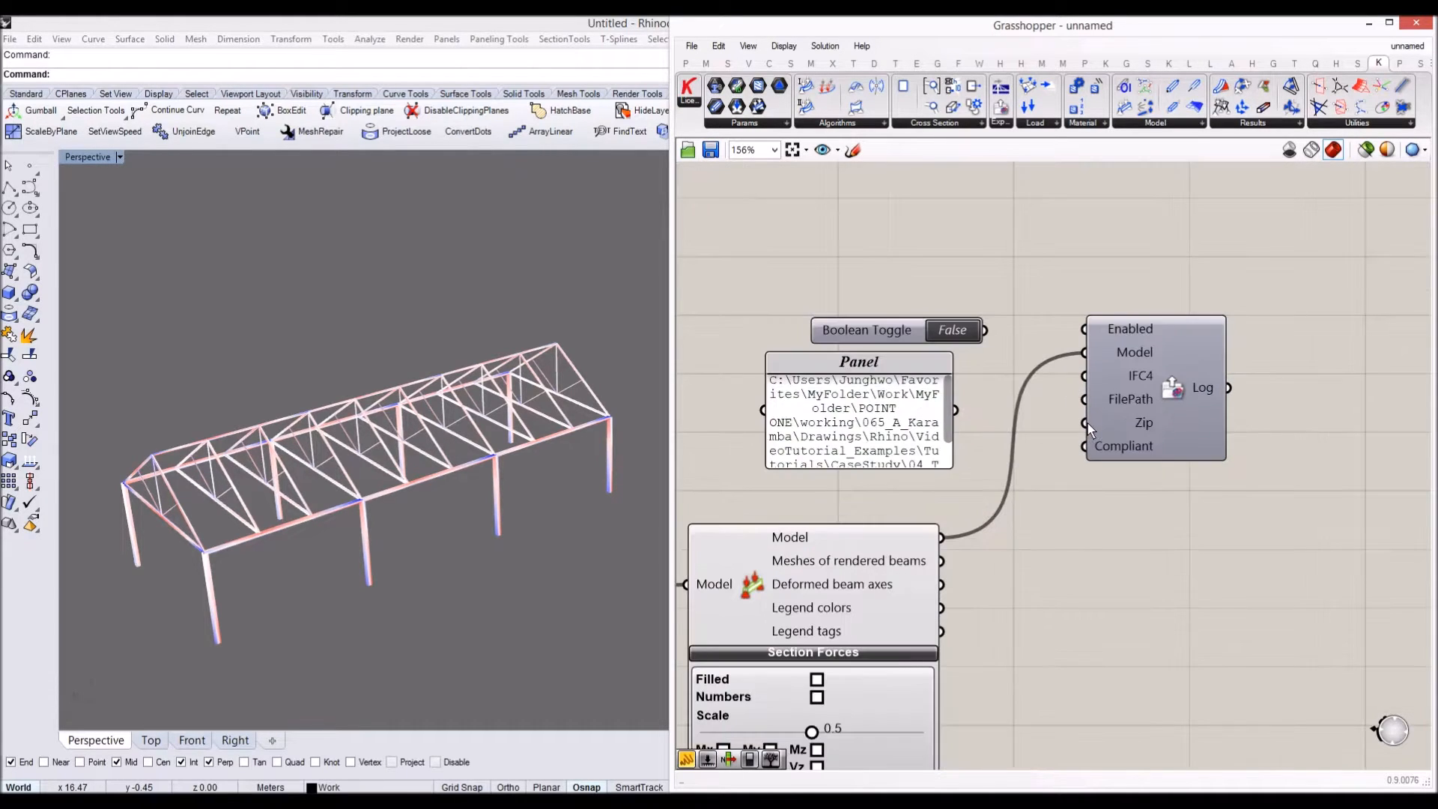
{"action": "left_click_drag", "start_coordinate": [955, 410], "coordinate": [1125, 366]}
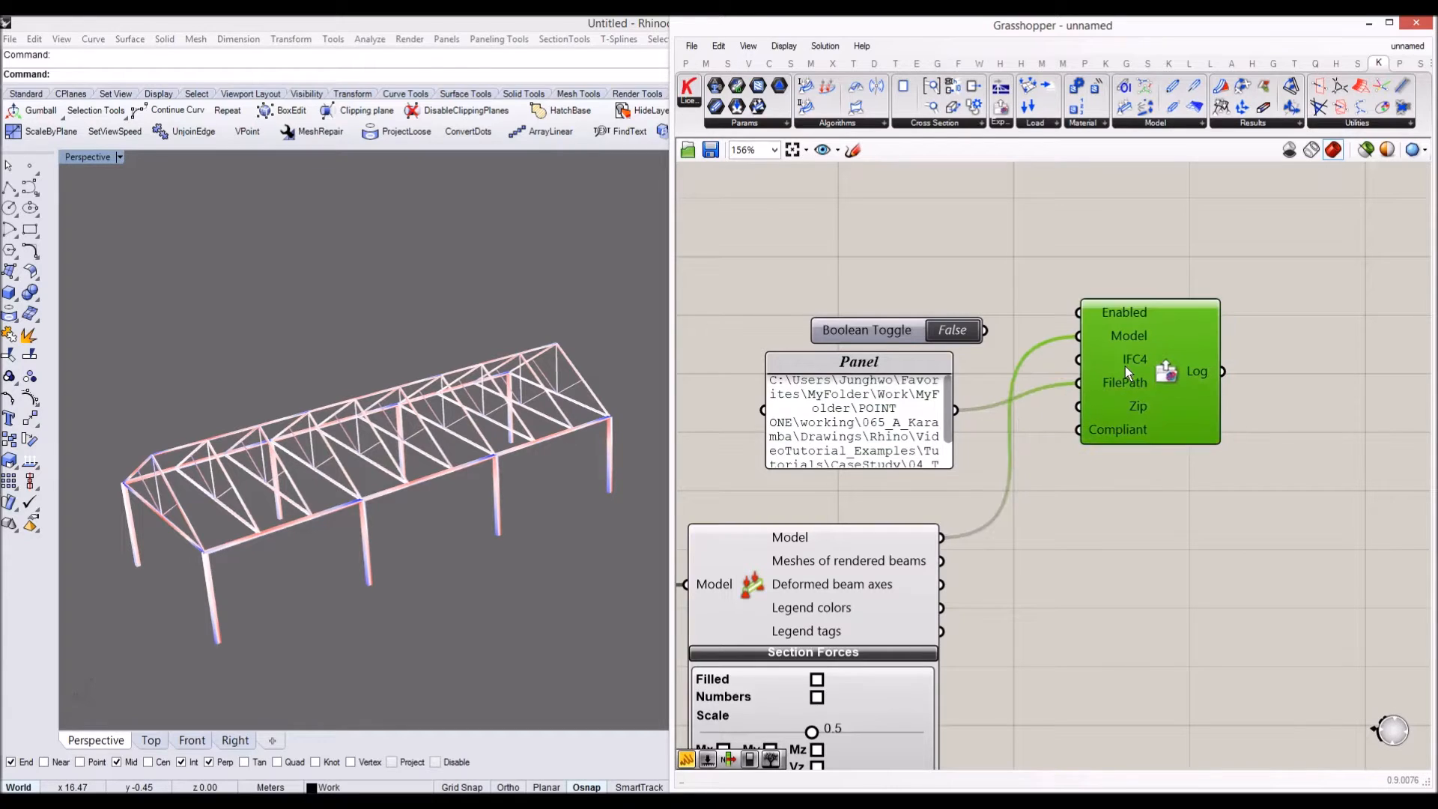
{"action": "right_click_drag", "start_coordinate": [1109, 364], "coordinate": [1015, 417]}
{"action": "left_click_drag", "start_coordinate": [1036, 398], "coordinate": [1047, 415]}
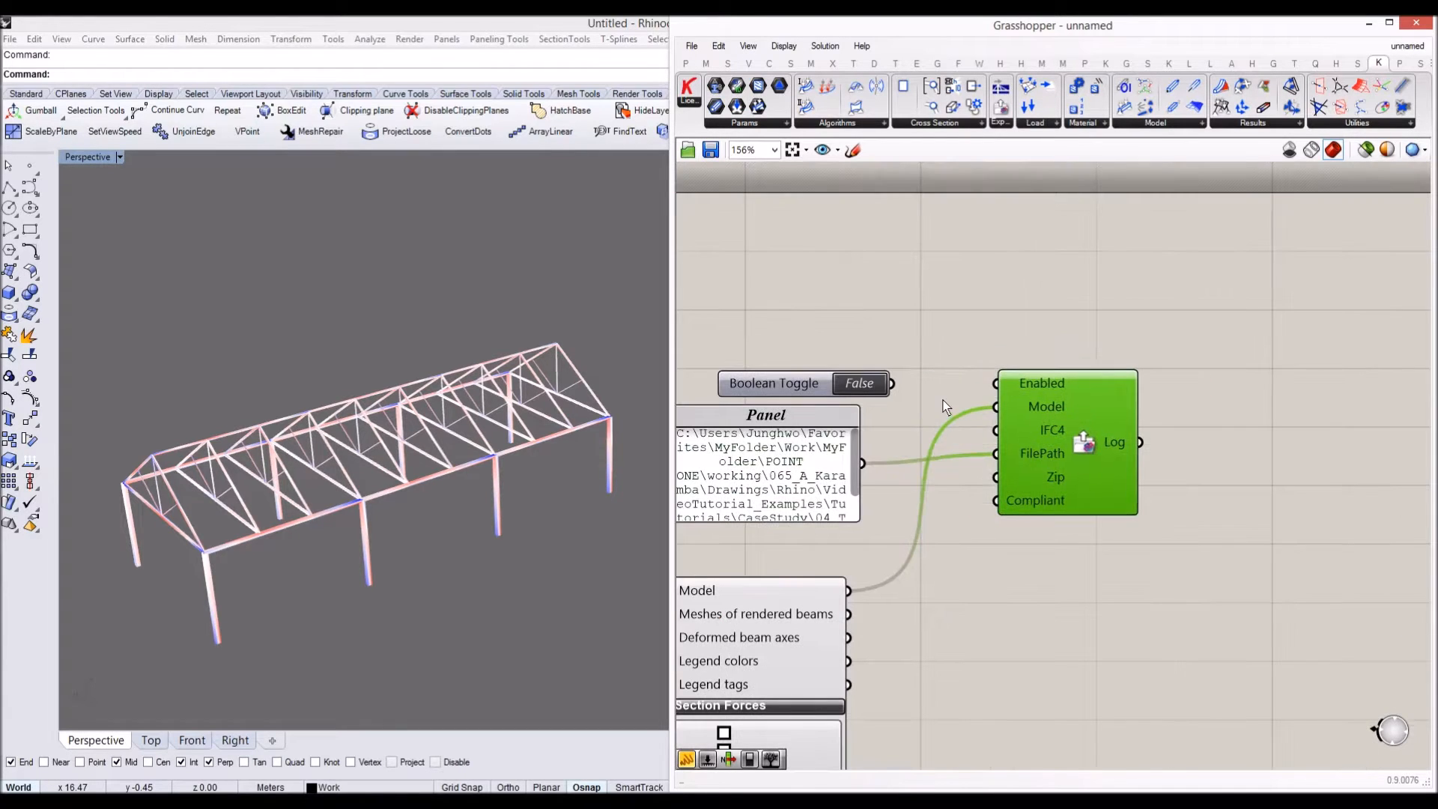
{"action": "left_click", "coordinate": [929, 414]}
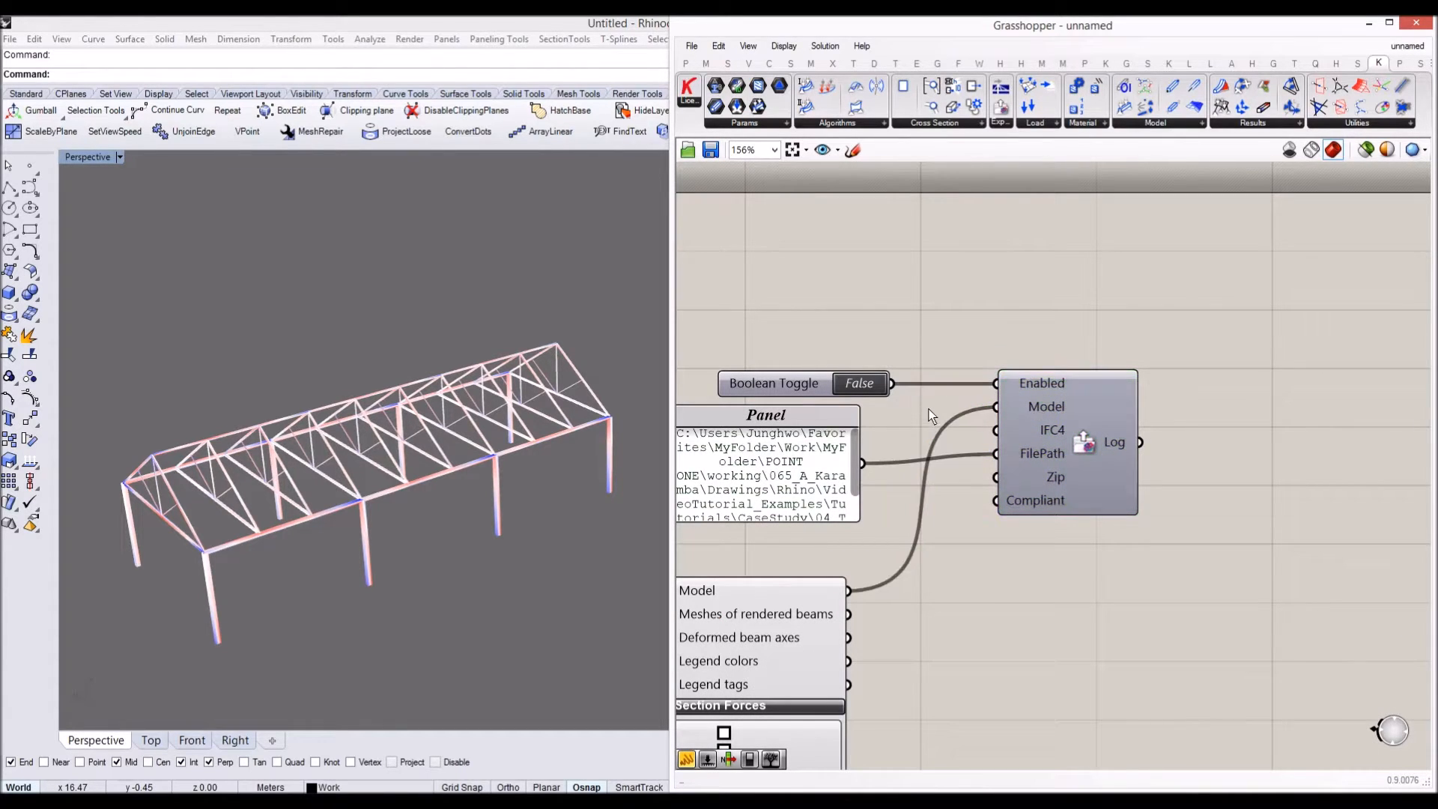
- Add a second Panel beside the export component and connect the Log output to it
{"action": "double_click", "coordinate": [1266, 349]}
{"action": "type", "text": "//"}
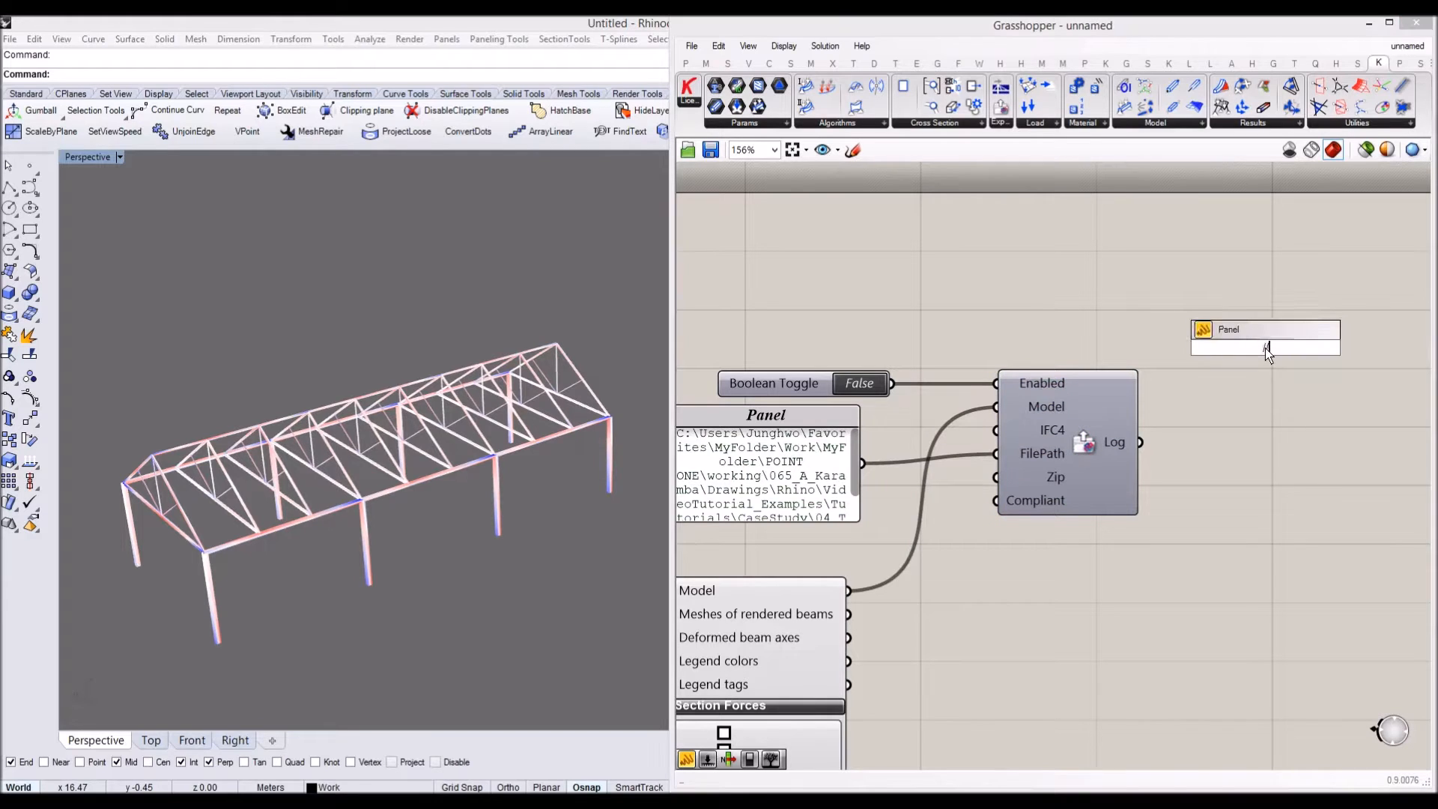
{"action": "key", "text": "Return"}
{"action": "right_click", "coordinate": [1266, 349]}
{"action": "scroll", "coordinate": [1134, 427], "scroll_direction": "up", "scroll_amount": 1}
{"action": "left_click_drag", "start_coordinate": [1143, 446], "coordinate": [1237, 438]}
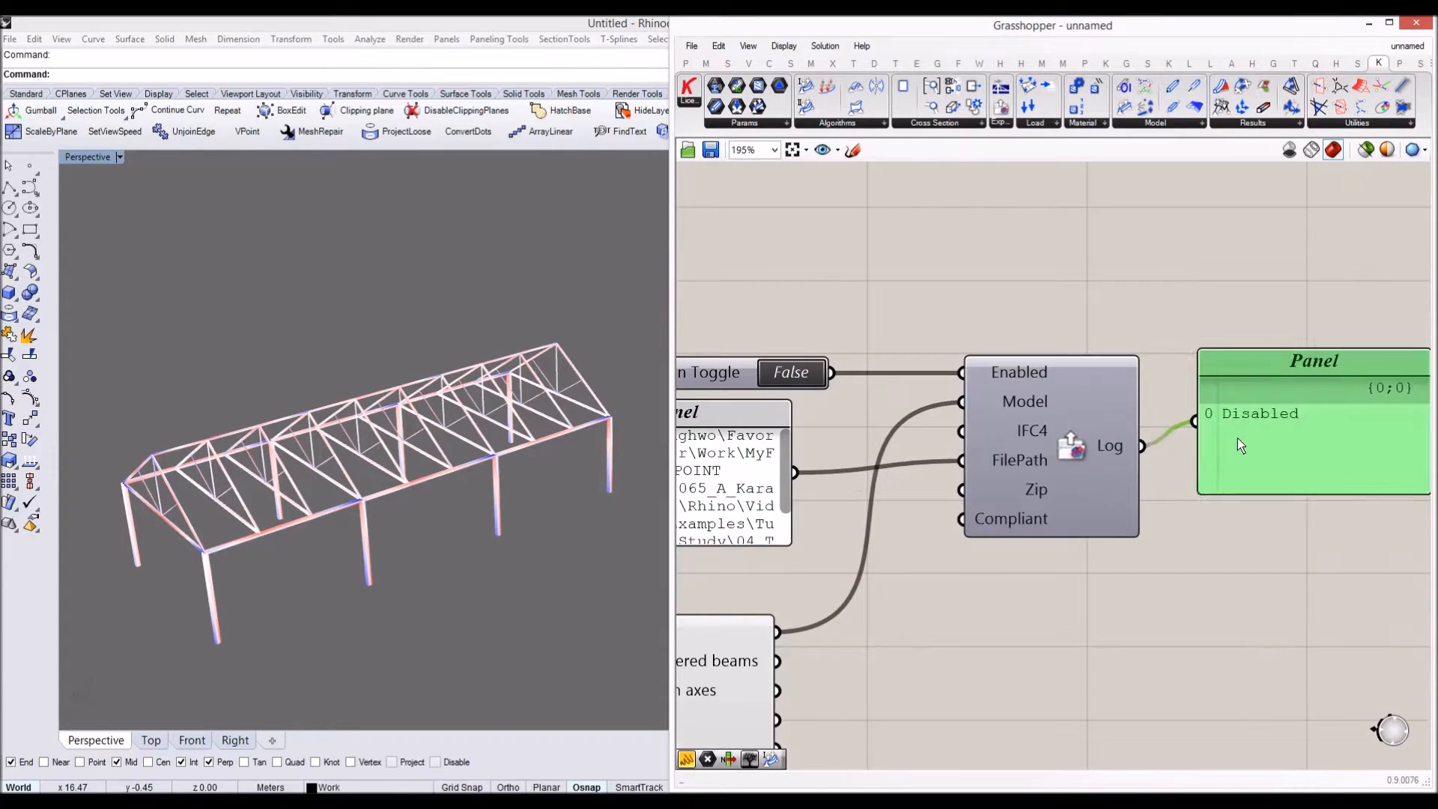
- Set the Boolean Toggle to True to run the IFC export and check the log panel
{"action": "scroll", "coordinate": [1116, 403], "scroll_direction": "down", "scroll_amount": 2}
{"action": "left_click", "coordinate": [869, 371]}
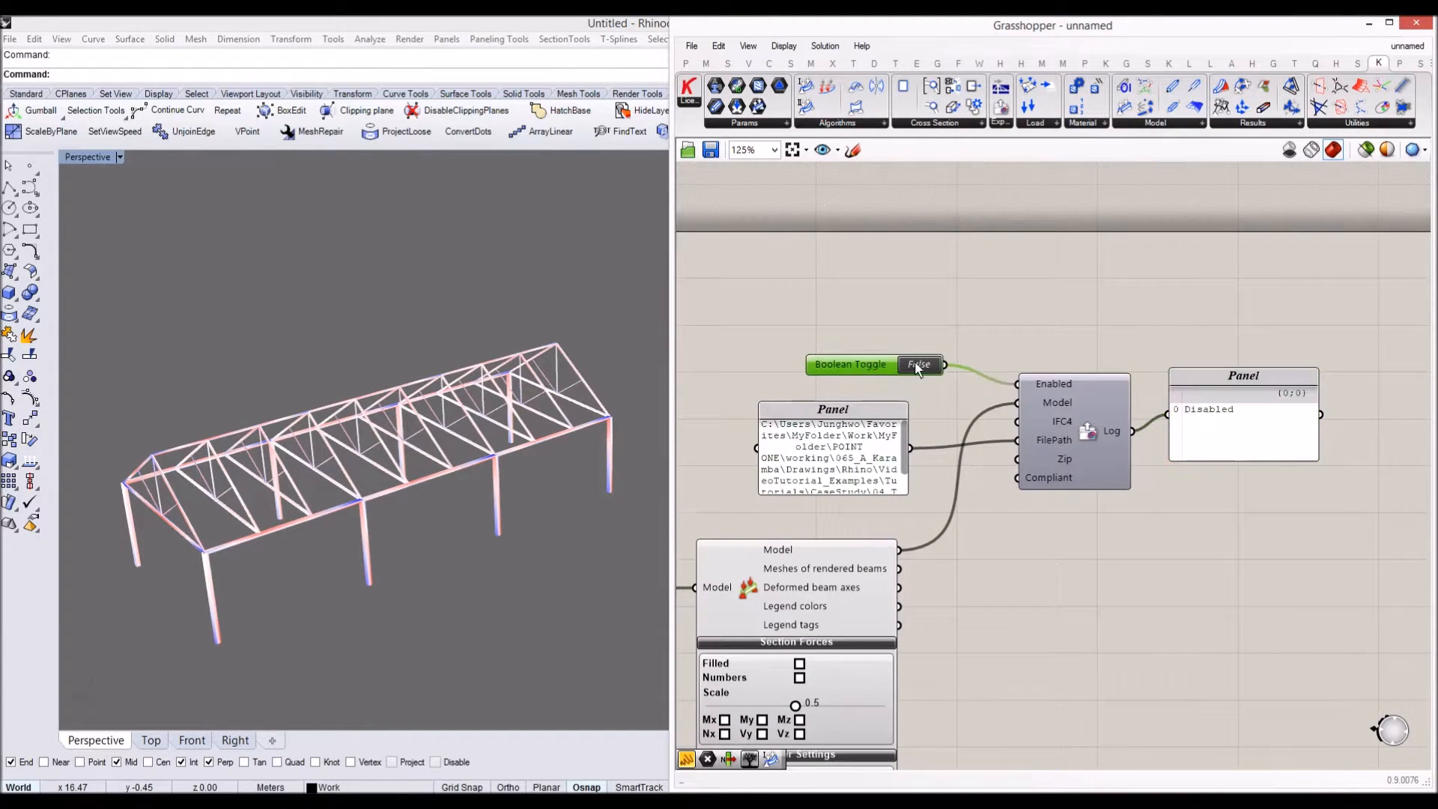
{"action": "left_click_drag", "start_coordinate": [1227, 417], "coordinate": [1230, 440]}
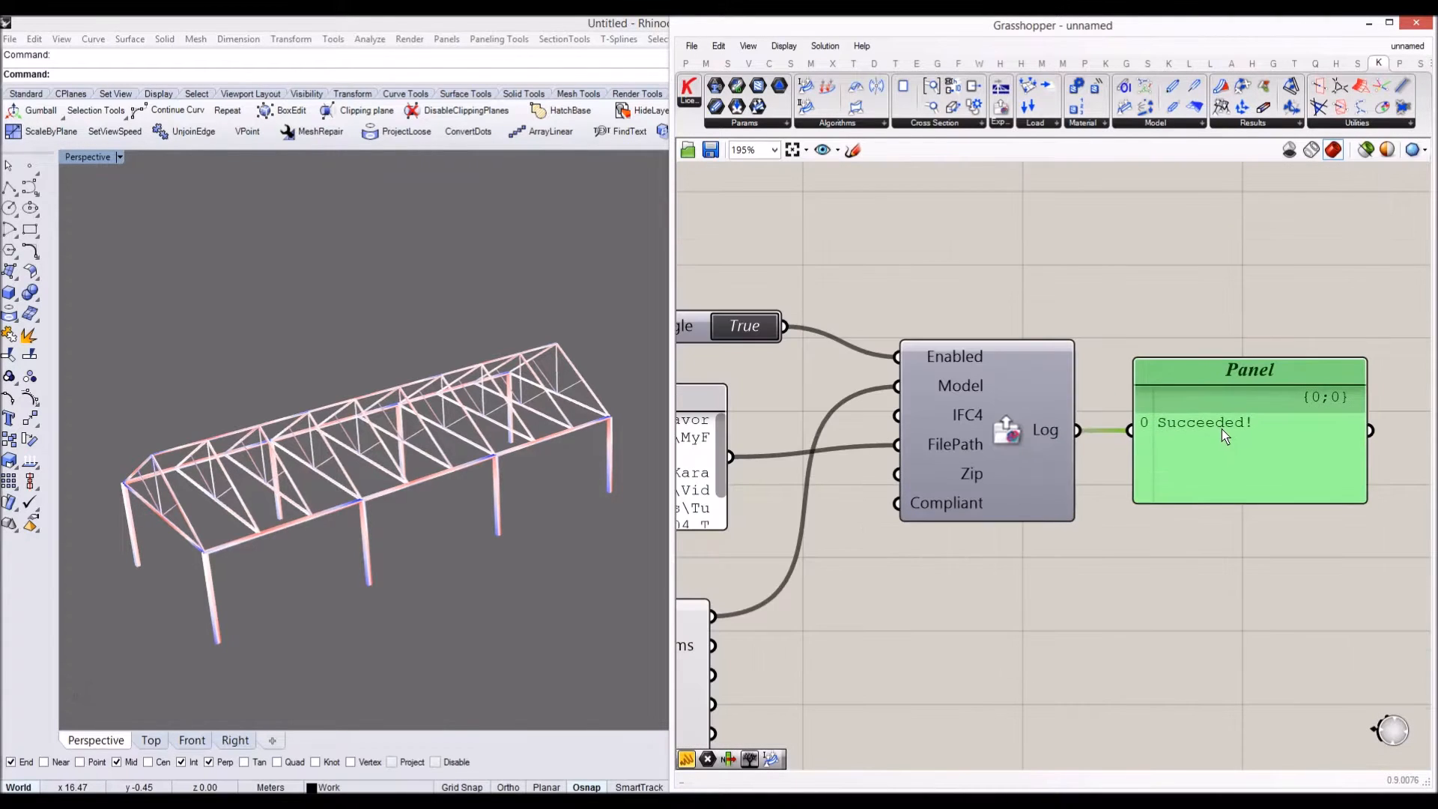
{"action": "left_click", "coordinate": [1045, 419]}
{"action": "scroll", "coordinate": [1241, 433], "scroll_direction": "up", "scroll_amount": 2}
- Switch to Revit, look over the line model, and close Dynamo without saving 04_Tutorial_4_RevitToKaramba.dyn
{"action": "left_click", "coordinate": [1151, 277]}
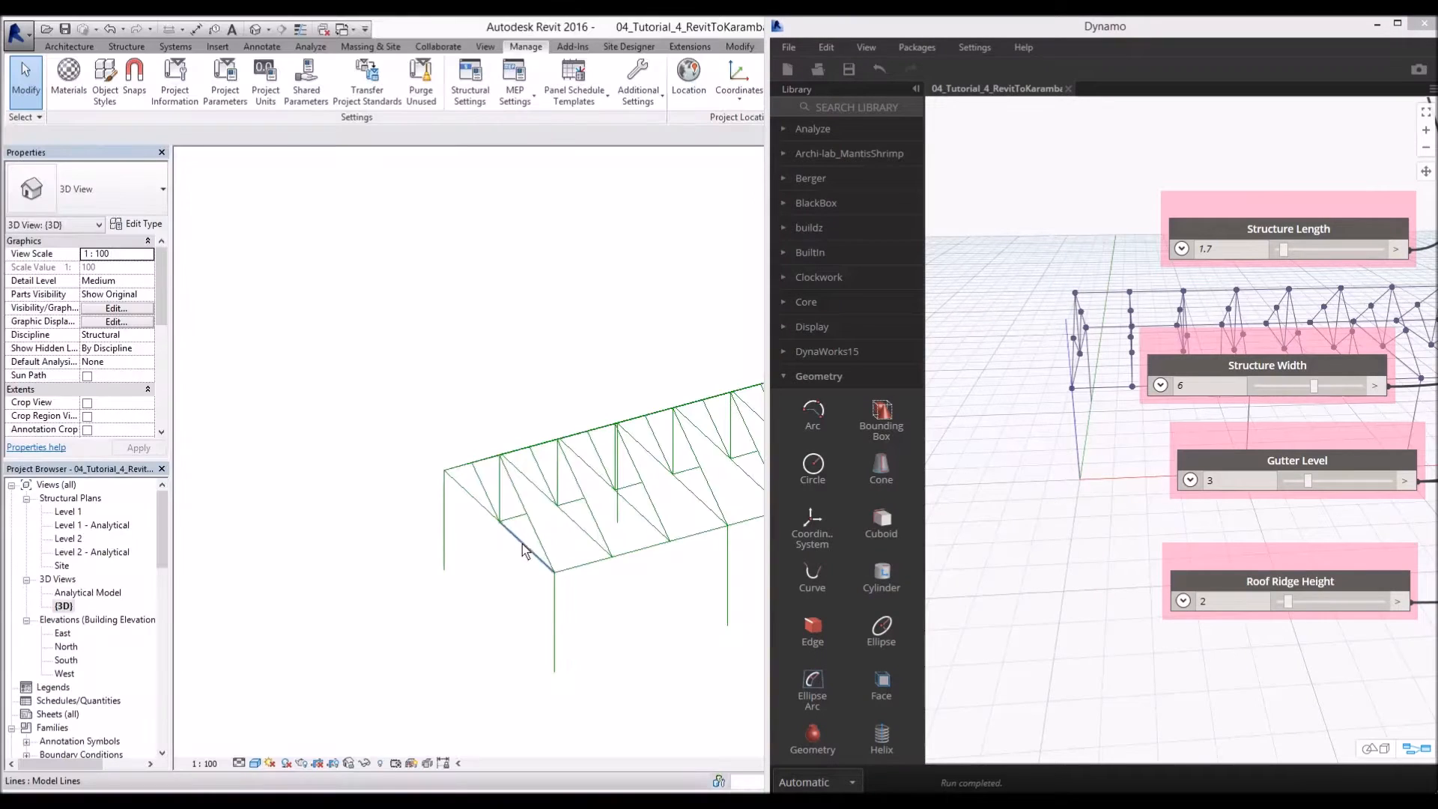
{"action": "middle_click_drag", "start_coordinate": [605, 540], "coordinate": [475, 518]}
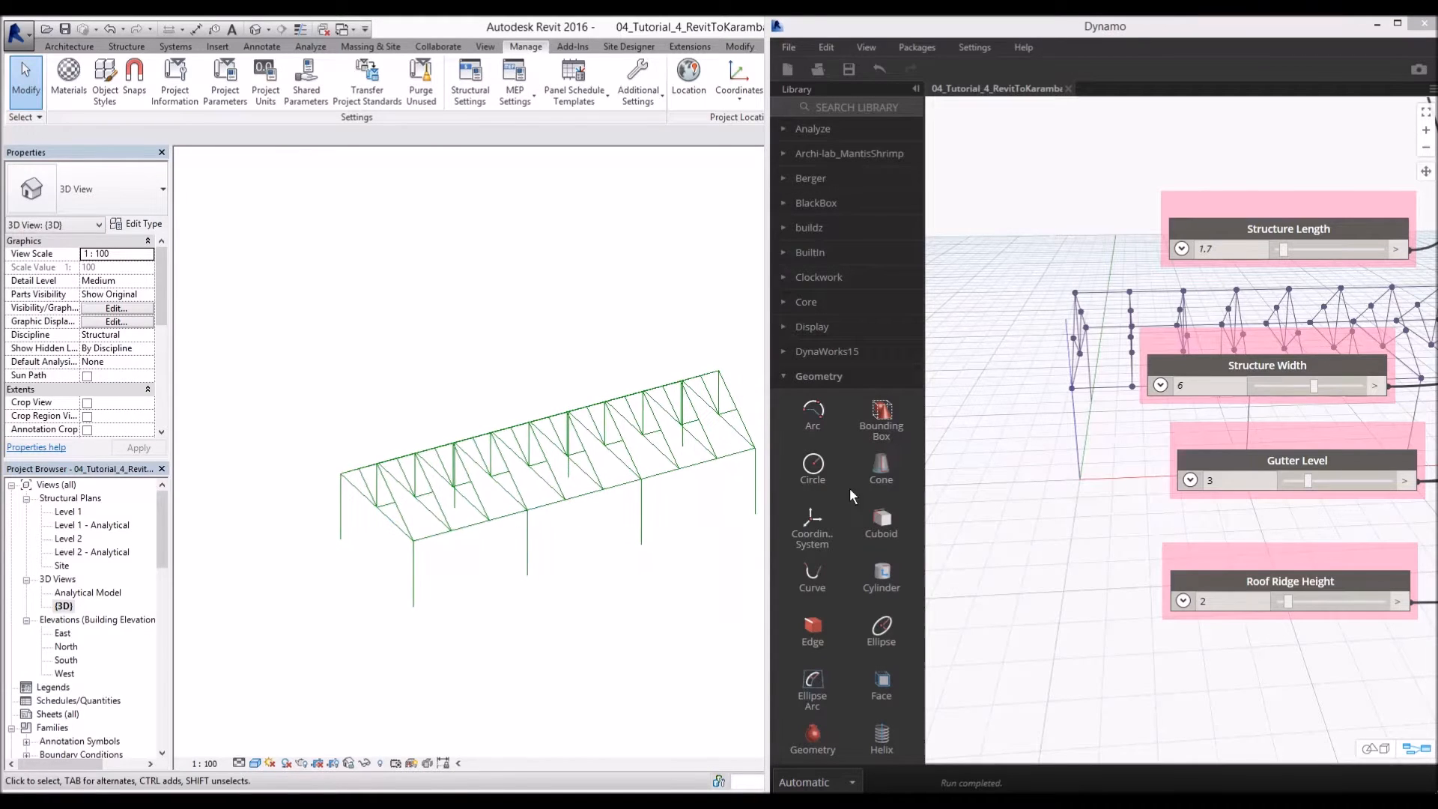
{"action": "middle_click_drag", "start_coordinate": [569, 479], "coordinate": [694, 408], "text": "shift"}
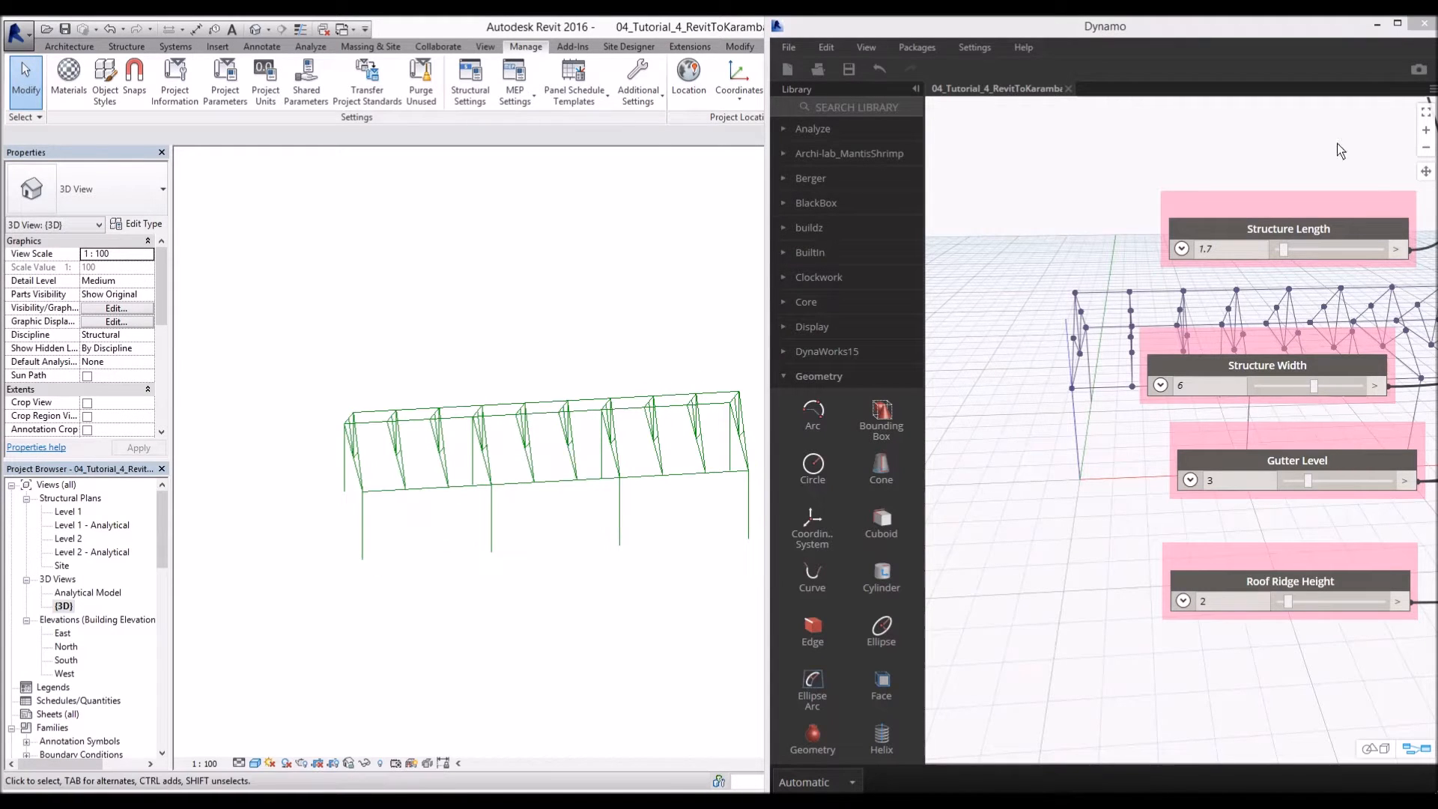
{"action": "left_click_drag", "start_coordinate": [1342, 34], "coordinate": [1259, 41]}
{"action": "left_click", "coordinate": [1341, 31]}
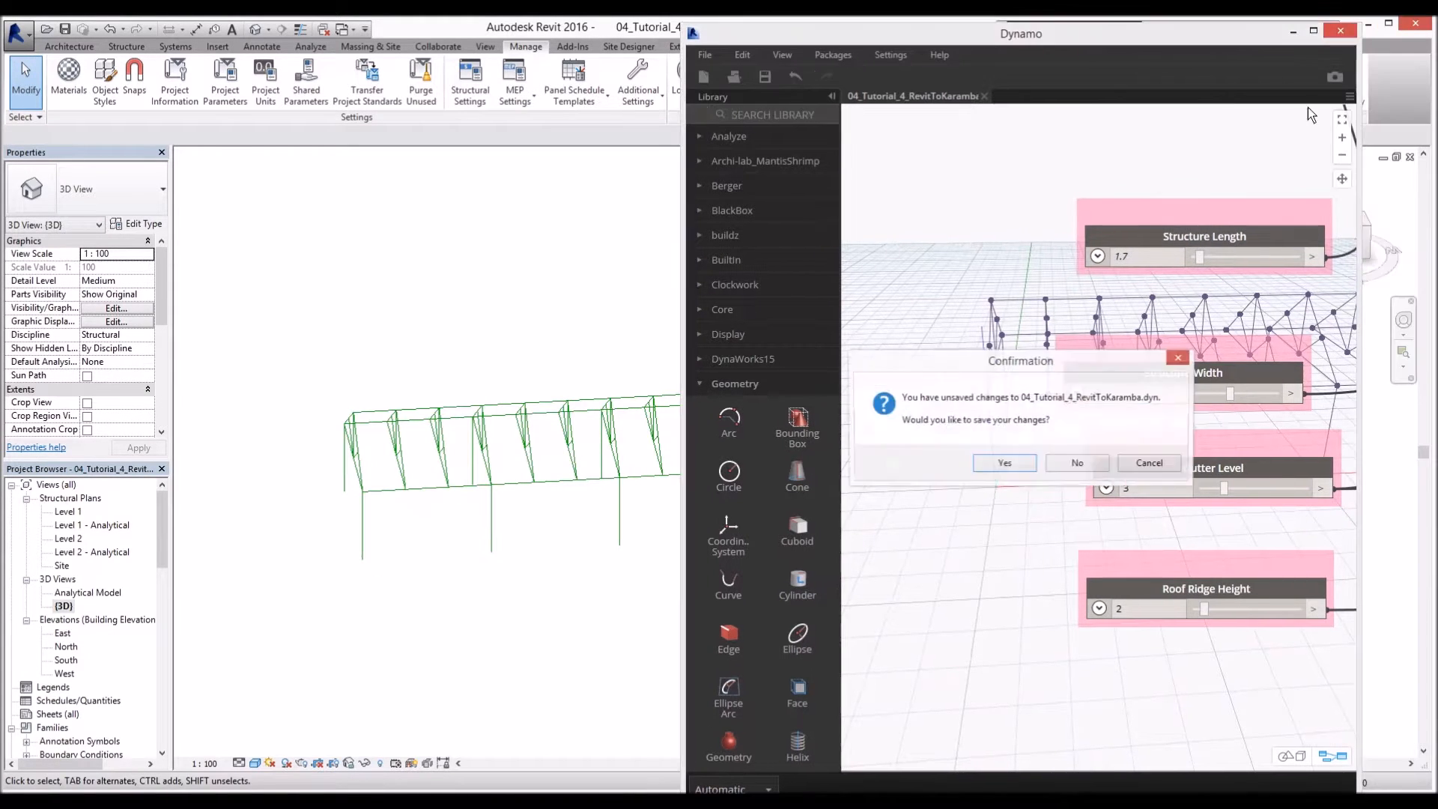
{"action": "left_click", "coordinate": [1094, 461]}
- Close the 04_Tutorial_4_RevitToKaramba_GGym project and its views without saving changes
{"action": "left_click", "coordinate": [1410, 158]}
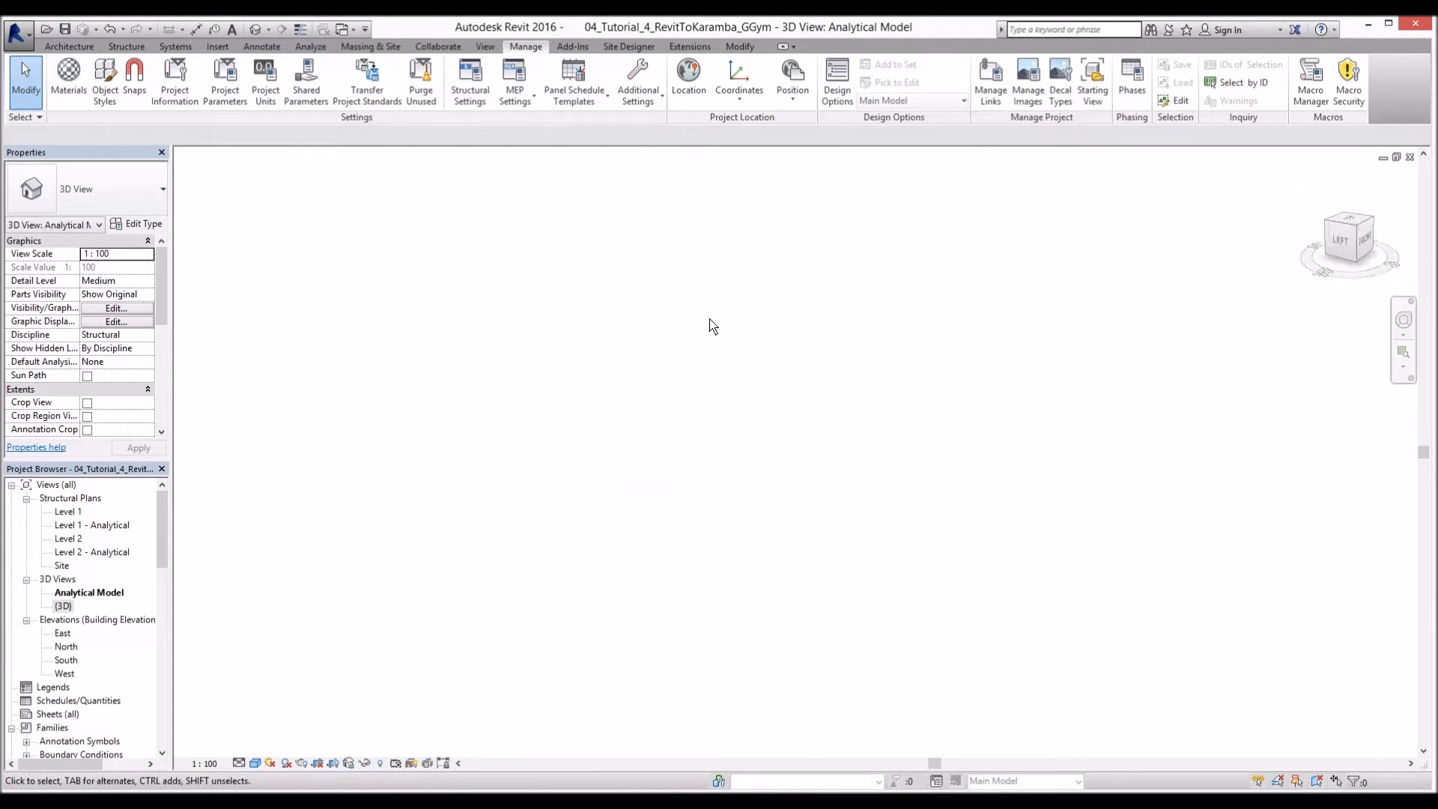
{"action": "left_click", "coordinate": [1409, 159]}
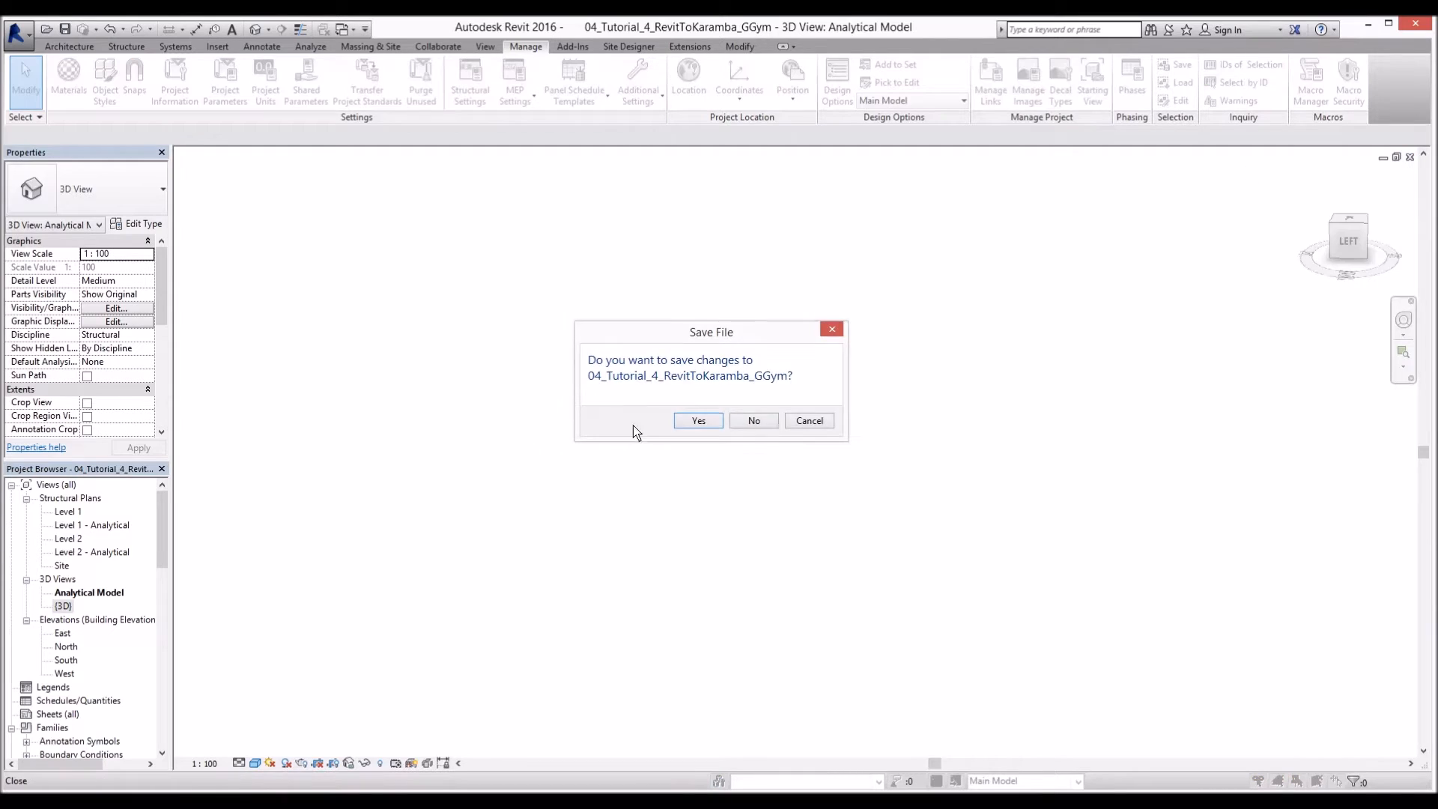
{"action": "left_click", "coordinate": [763, 420]}
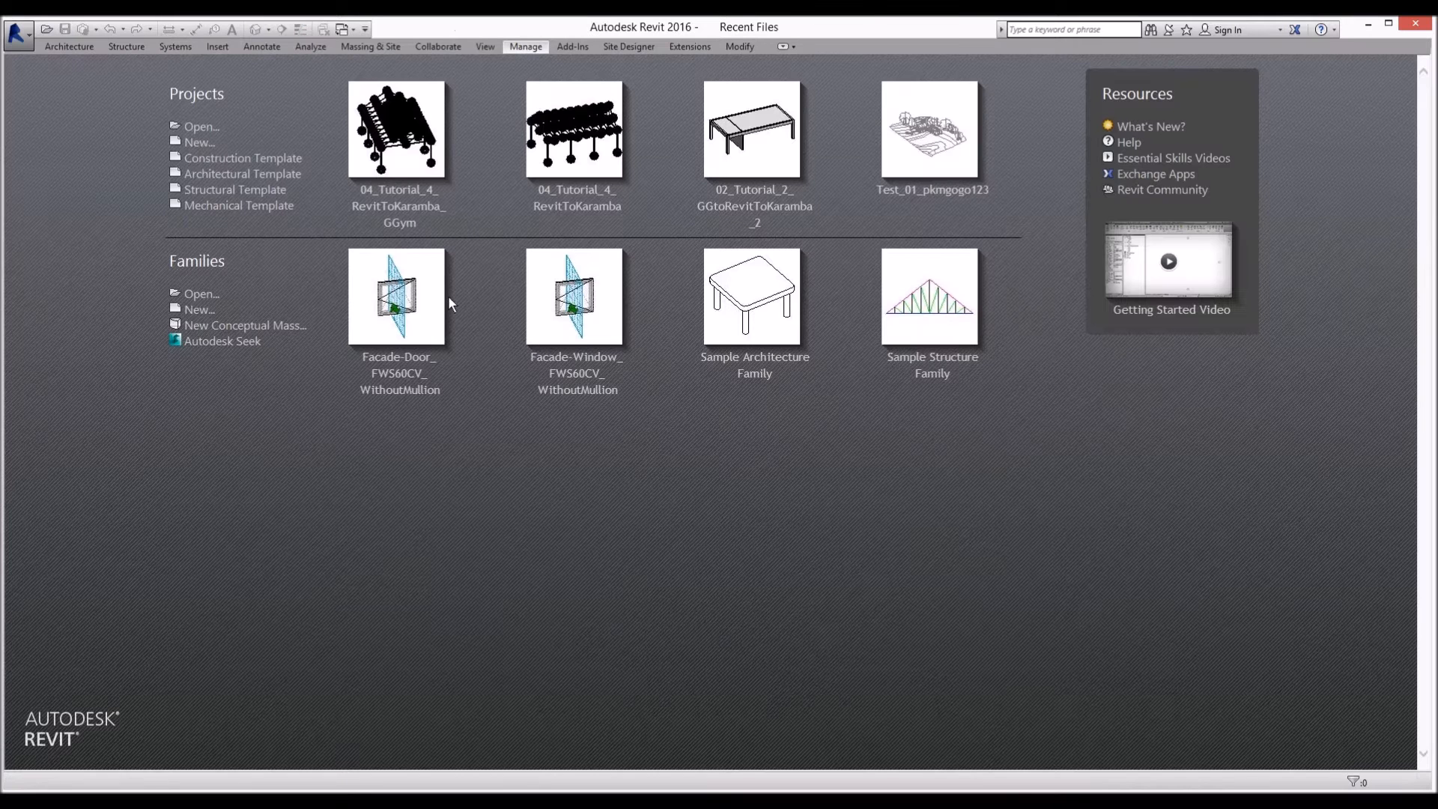
- Create a new project from the Structural Template and open its default 3D view
{"action": "left_click", "coordinate": [241, 191]}
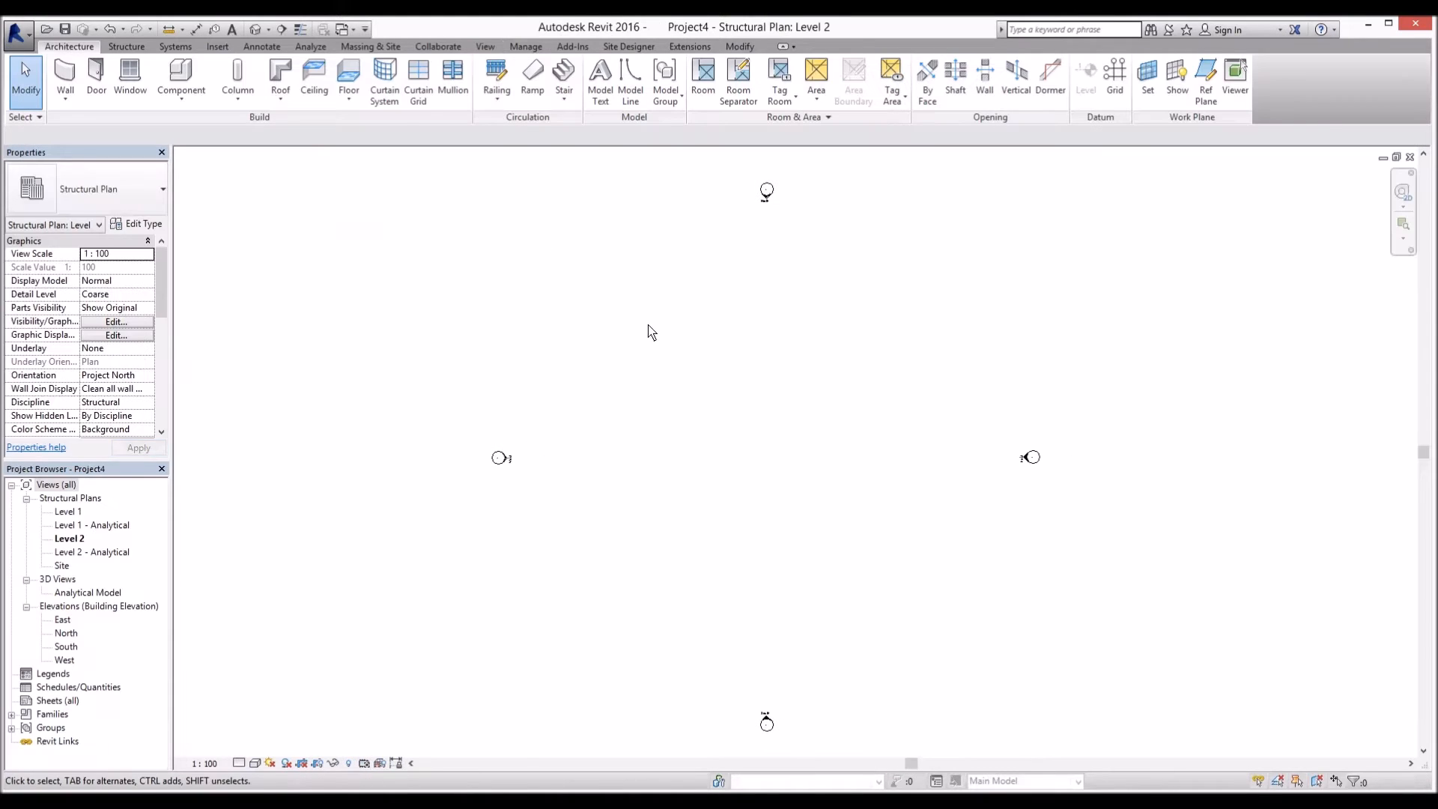
{"action": "left_click", "coordinate": [486, 47]}
{"action": "left_click", "coordinate": [478, 75]}
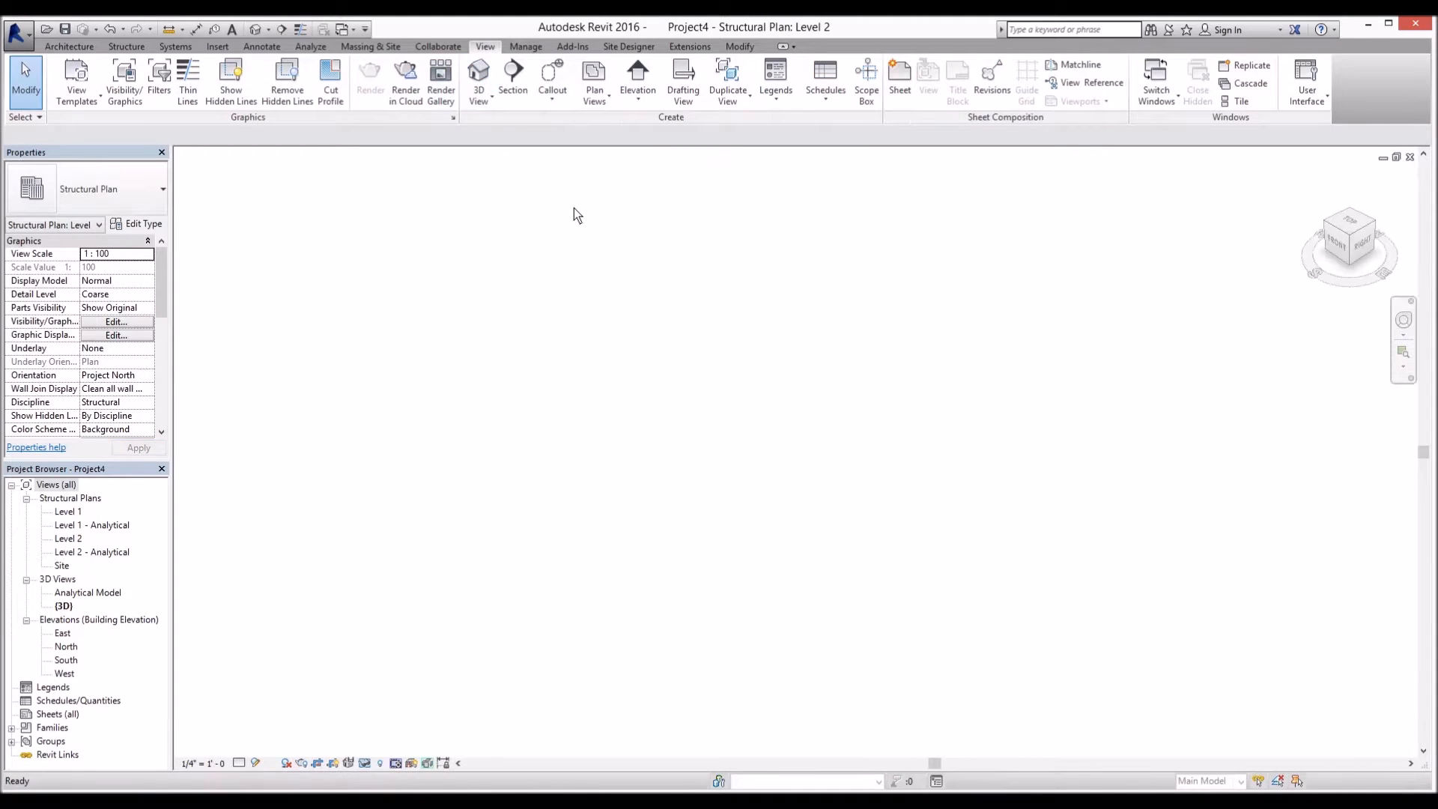
- Import test.ifc through Geometry Gym from the 04_Tutorial_4_RevitToKaramba folder, keeping the default import options
{"action": "left_click", "coordinate": [559, 46]}
{"action": "left_click", "coordinate": [320, 75]}
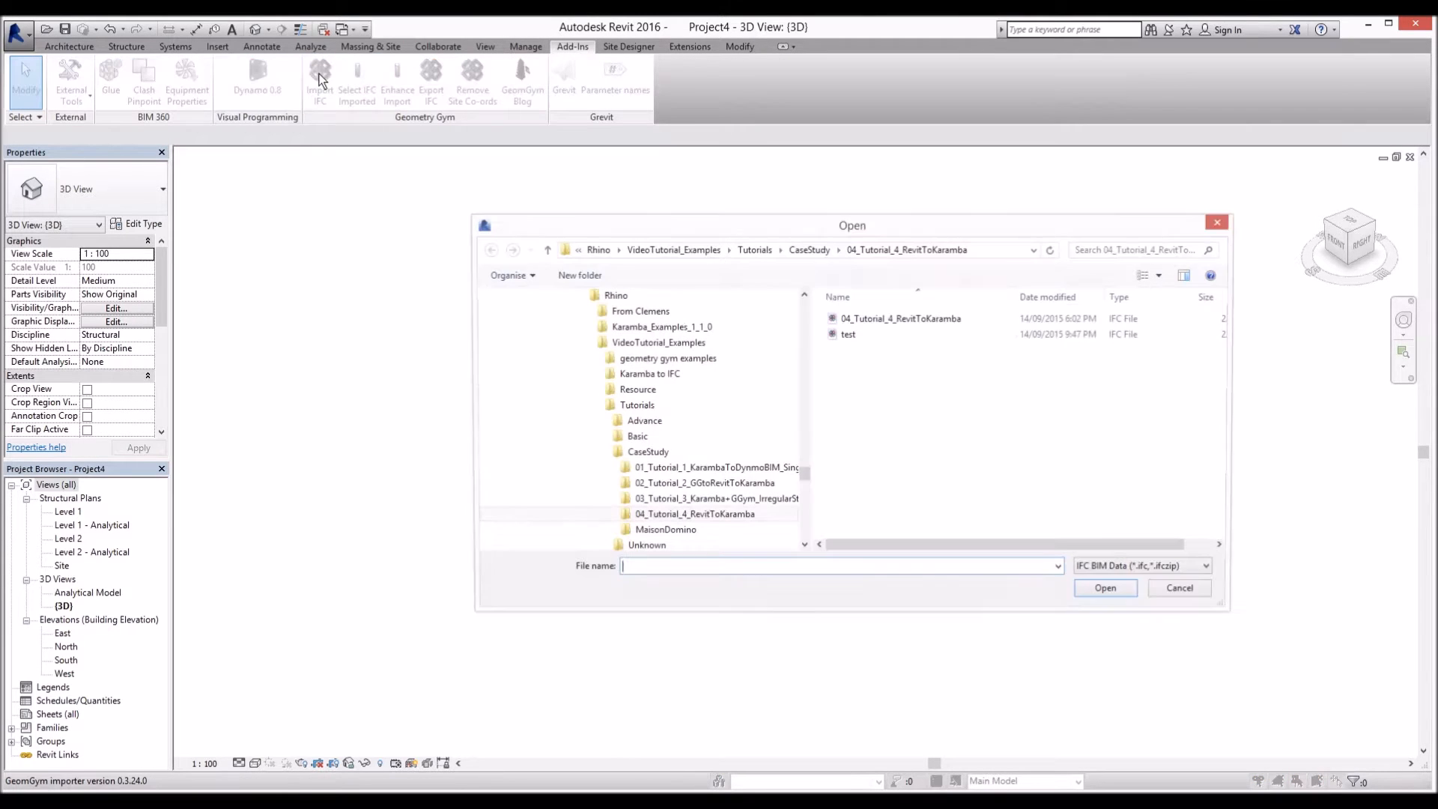
{"action": "left_click", "coordinate": [847, 337]}
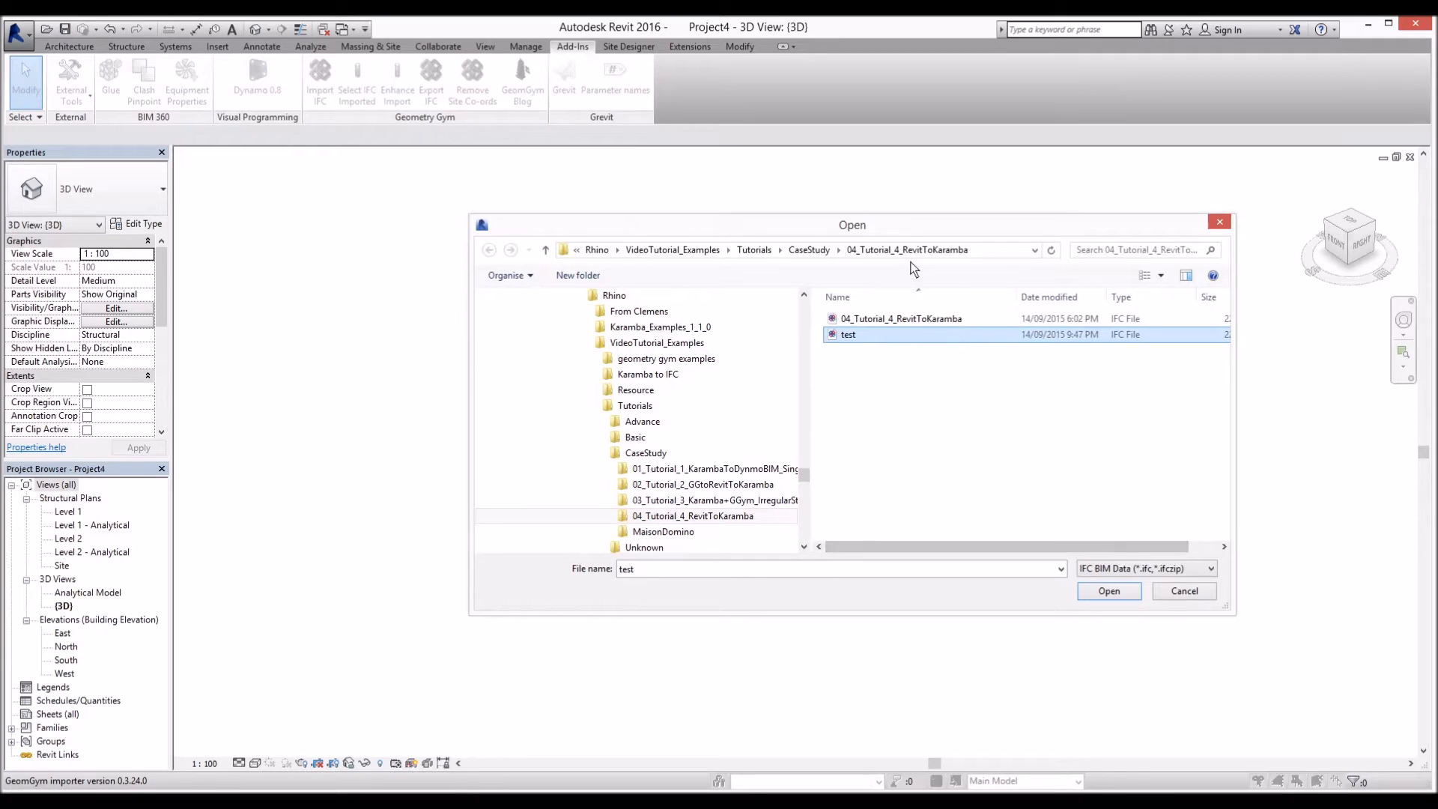
{"action": "left_click", "coordinate": [1109, 591]}
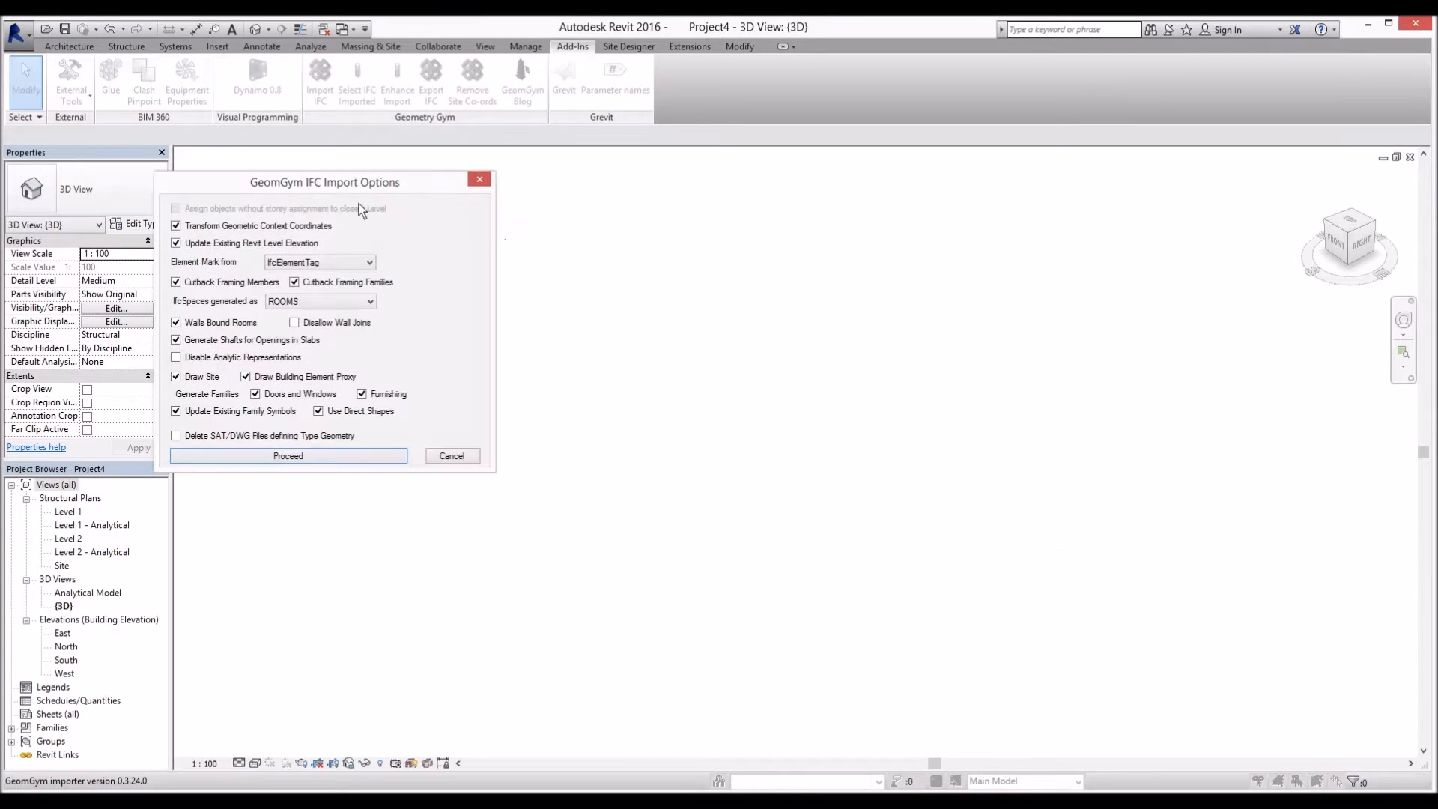
{"action": "left_click_drag", "start_coordinate": [345, 185], "coordinate": [467, 192]}
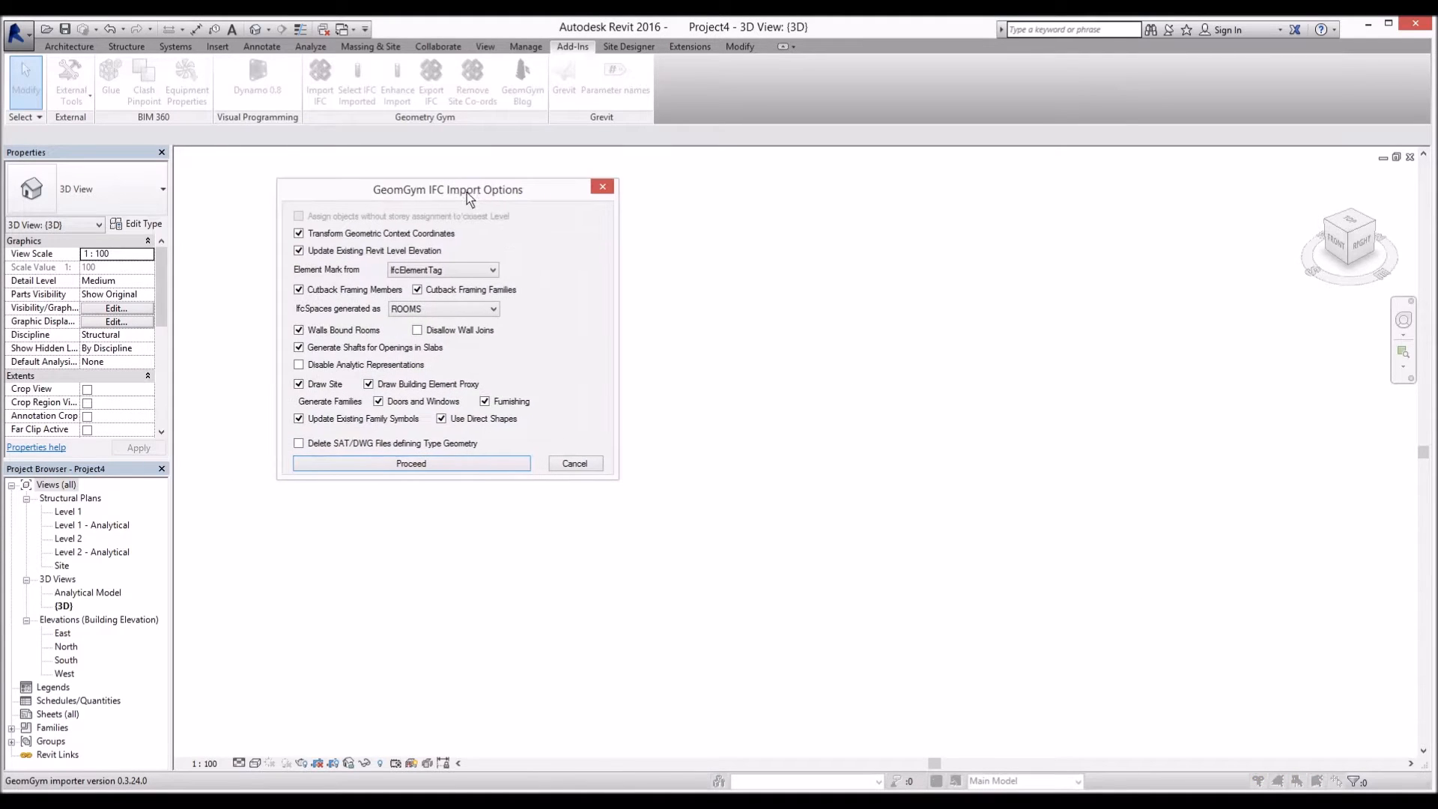
{"action": "left_click", "coordinate": [433, 461]}
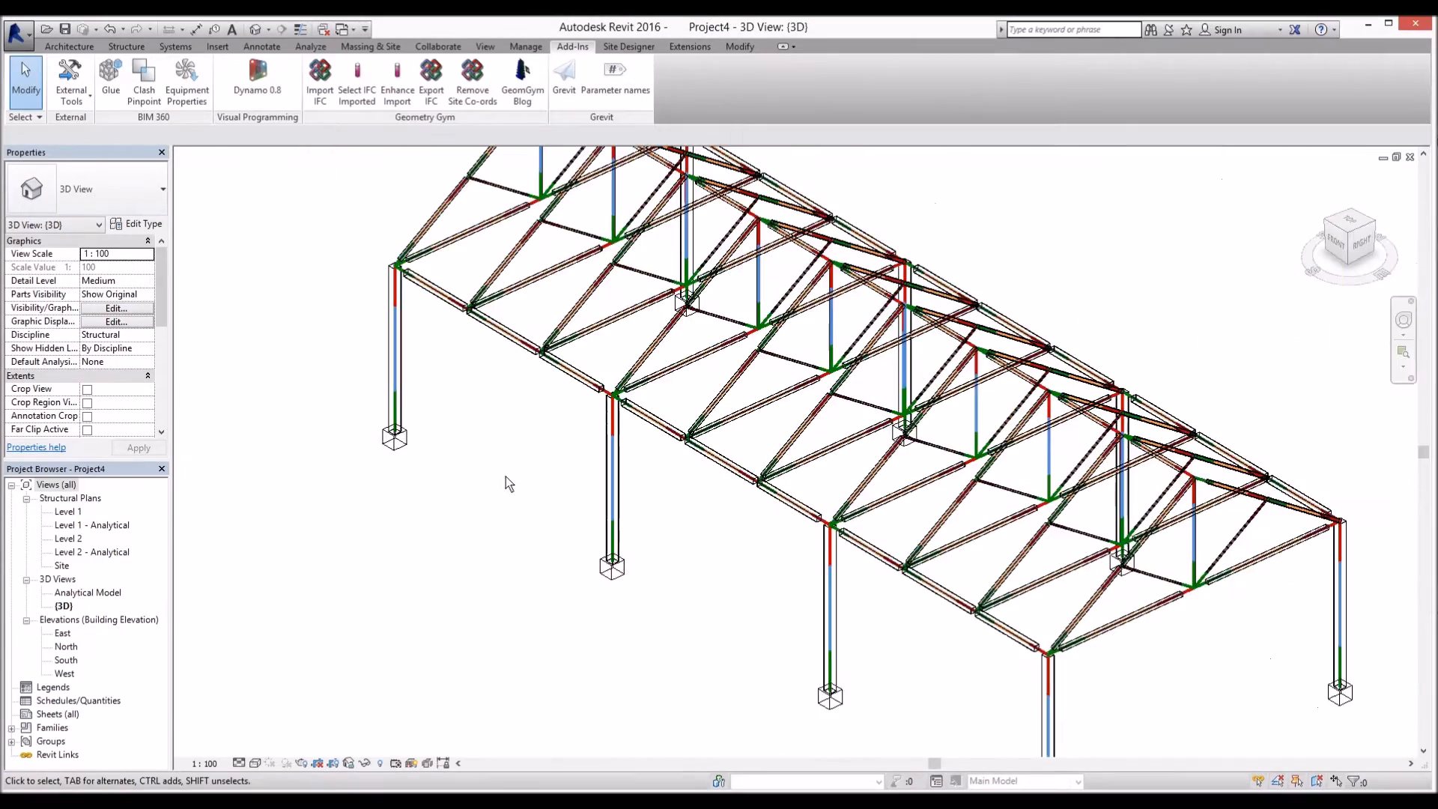
- Set the 3D view to the Shaded visual style and examine the imported structural framing along the eave
{"action": "scroll", "coordinate": [506, 476], "scroll_direction": "down", "scroll_amount": 3}
{"action": "mouse_move", "coordinate": [506, 476]}
{"action": "middle_mouse_down", "text": "shift"}
{"action": "mouse_move", "coordinate": [684, 472]}
{"action": "mouse_move", "coordinate": [690, 443]}
{"action": "mouse_move", "coordinate": [648, 462]}
{"action": "mouse_move", "coordinate": [681, 486]}
{"action": "mouse_move", "coordinate": [712, 481]}
{"action": "middle_mouse_up", "text": "shift"}
{"action": "scroll", "coordinate": [599, 408], "scroll_direction": "up", "scroll_amount": 2}
{"action": "key", "text": "s"}
{"action": "key", "text": "d"}
{"action": "scroll", "coordinate": [767, 439], "scroll_direction": "up", "scroll_amount": 2}
{"action": "middle_click_drag", "start_coordinate": [768, 440], "coordinate": [715, 493], "text": "shift"}
{"action": "scroll", "coordinate": [715, 493], "scroll_direction": "up", "scroll_amount": 2}
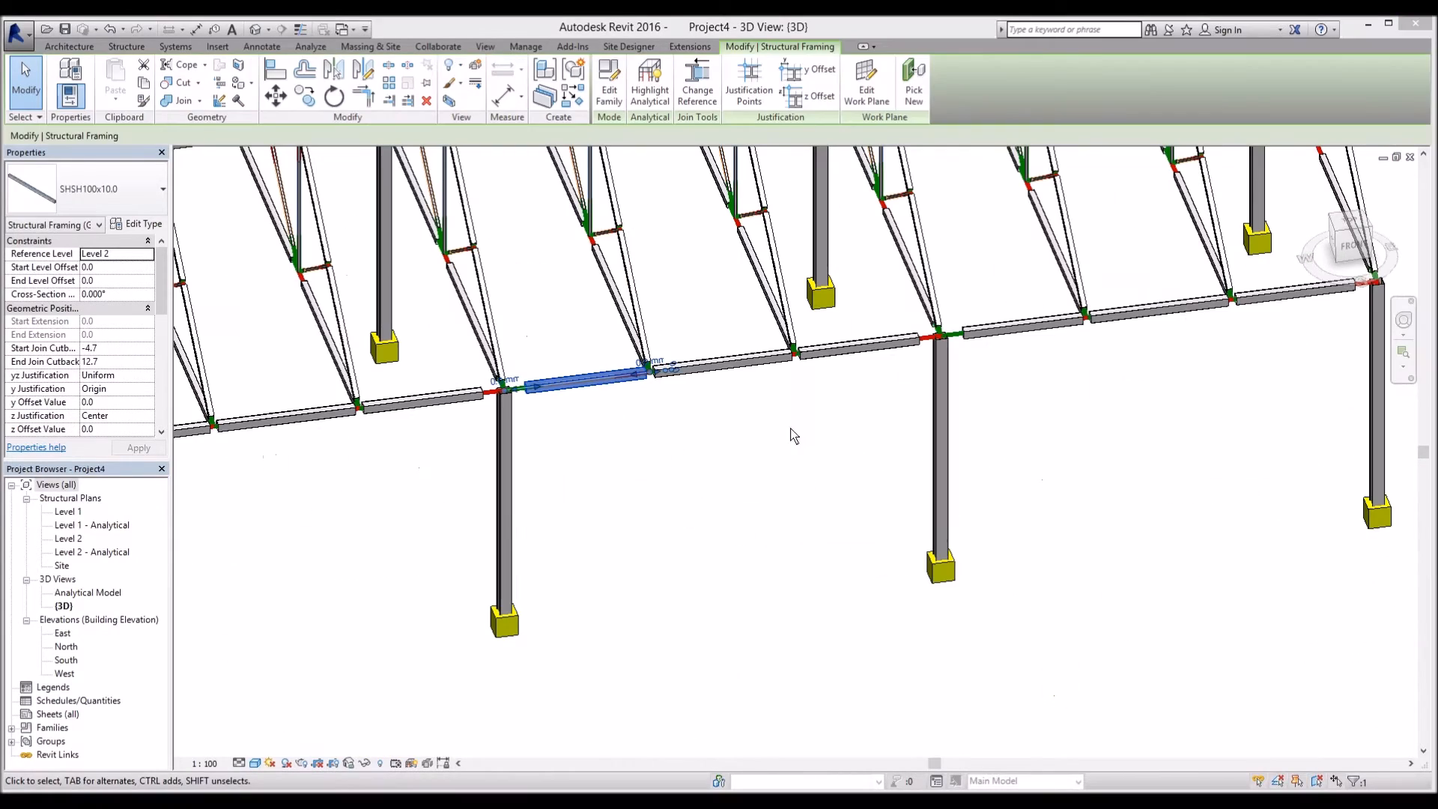
{"action": "left_click", "coordinate": [715, 444]}
- Turn on thin lines and hide the analytical model, focusing on the beam joint at the column head
{"action": "scroll", "coordinate": [715, 444], "scroll_direction": "down", "scroll_amount": 6}
{"action": "middle_click_drag", "start_coordinate": [788, 450], "coordinate": [1019, 407], "text": "shift"}
{"action": "scroll", "coordinate": [822, 594], "scroll_direction": "up", "scroll_amount": 6}
{"action": "key", "text": "l"}
{"action": "scroll", "coordinate": [798, 541], "scroll_direction": "down", "scroll_amount": 1}
{"action": "middle_click_drag", "start_coordinate": [794, 540], "coordinate": [770, 499]}
{"action": "scroll", "coordinate": [765, 497], "scroll_direction": "up", "scroll_amount": 1}
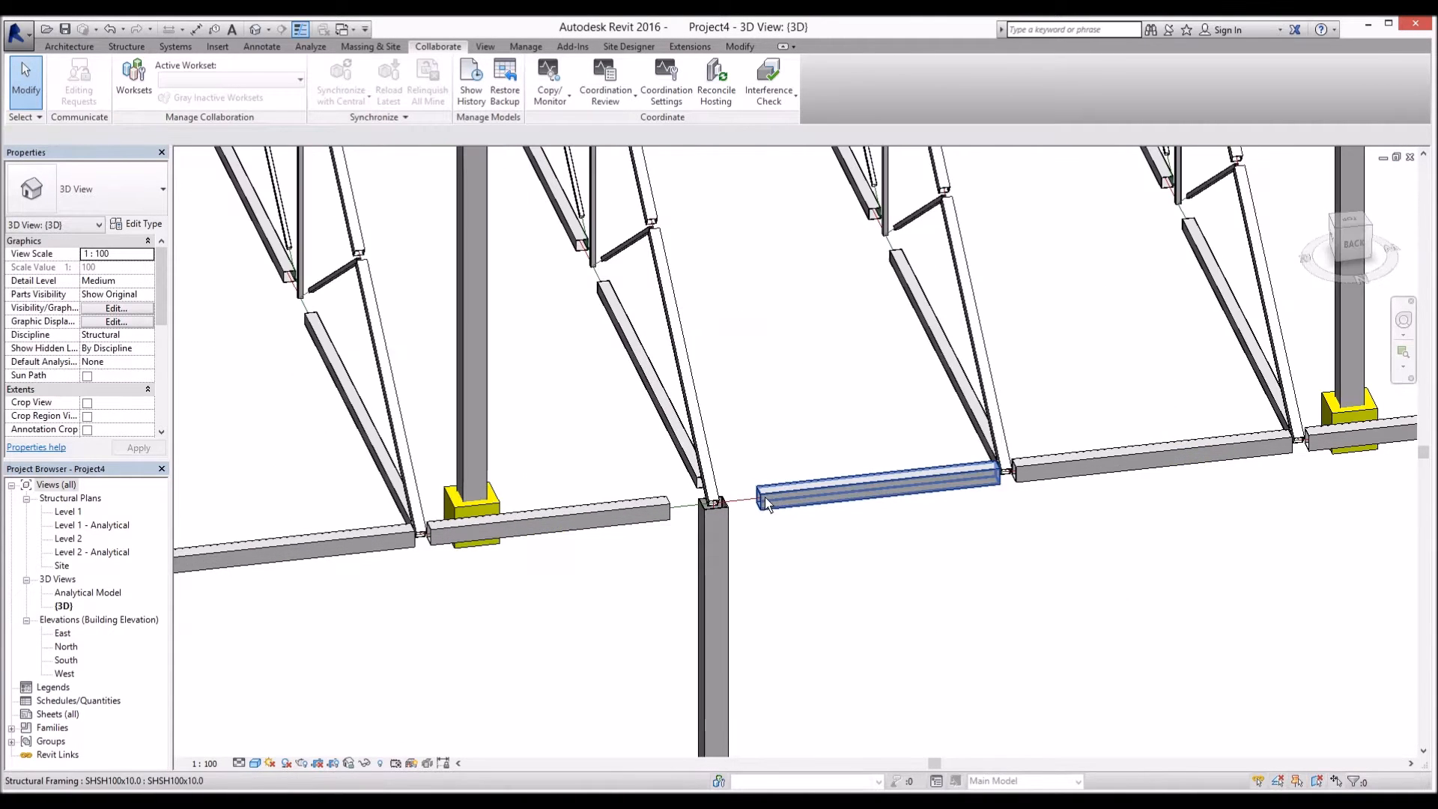
- Extend the near end of the SHSH100x10.0 edge beam to close its gap with the column head
{"action": "left_click", "coordinate": [765, 504]}
{"action": "scroll", "coordinate": [758, 501], "scroll_direction": "up", "scroll_amount": 2}
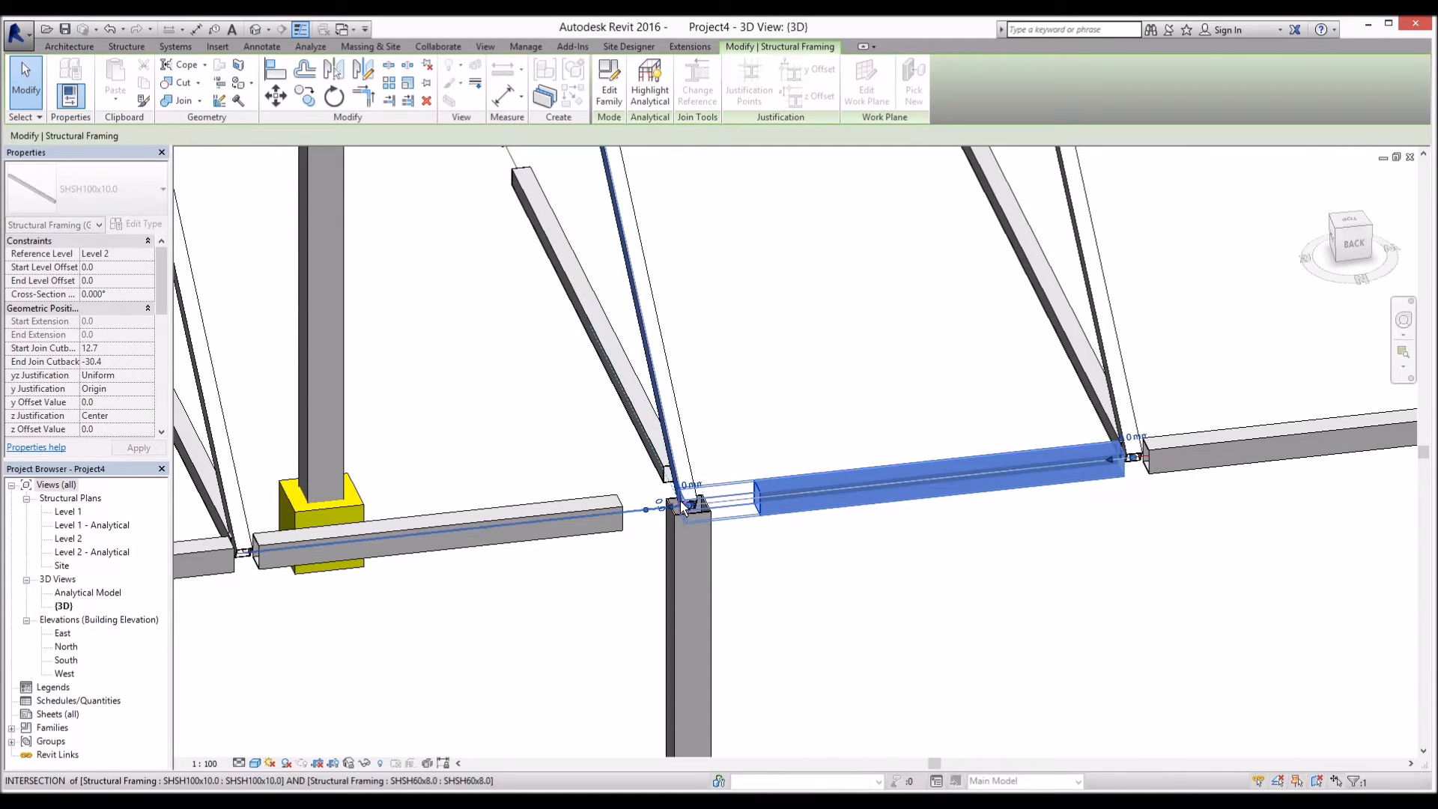
{"action": "key", "text": "Escape"}
- Extend the adjacent SHSH100x10.0 edge beam's end to meet the column head from the other side
{"action": "left_click", "coordinate": [623, 523]}
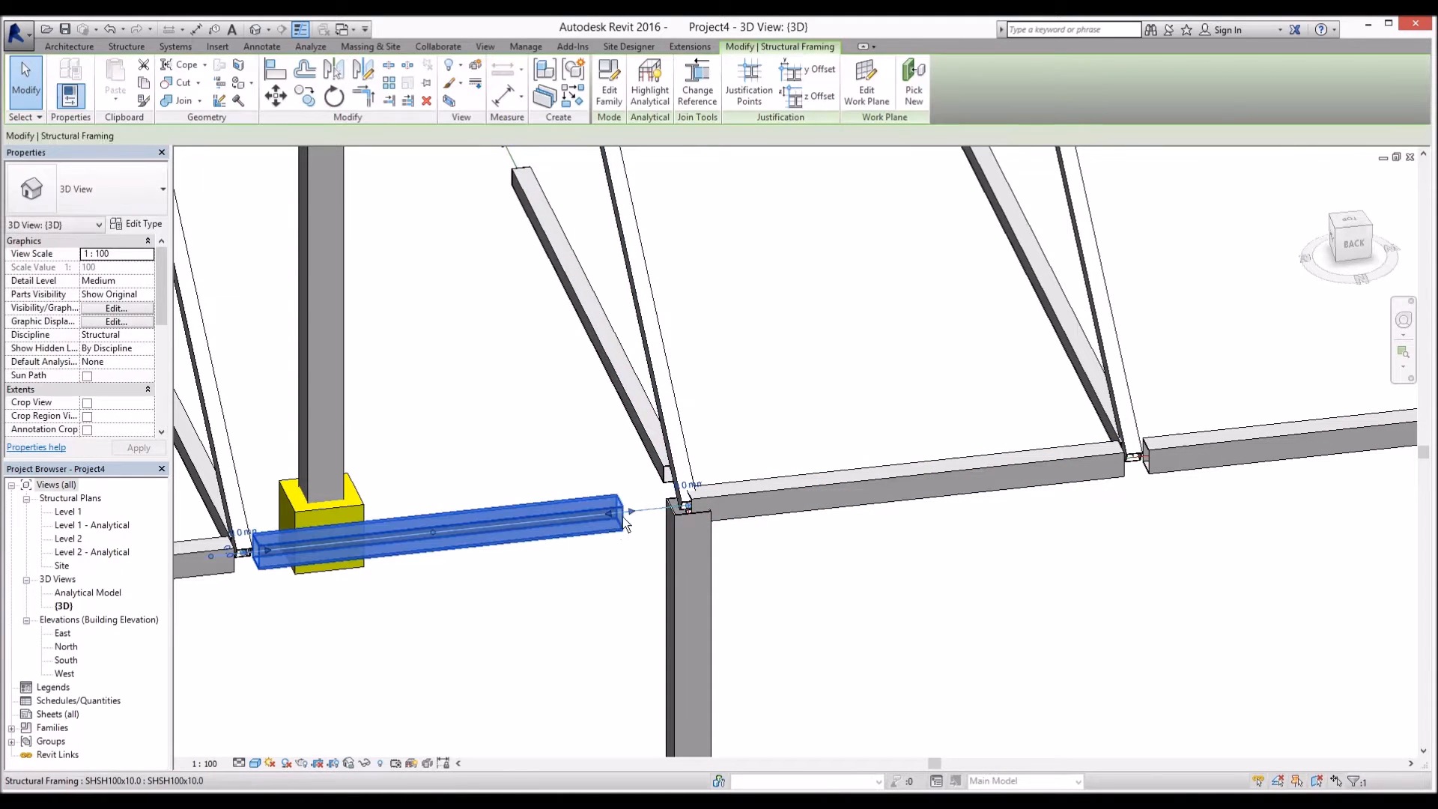
{"action": "left_click_drag", "start_coordinate": [633, 510], "coordinate": [686, 506]}
{"action": "scroll", "coordinate": [845, 558], "scroll_direction": "down", "scroll_amount": 1}
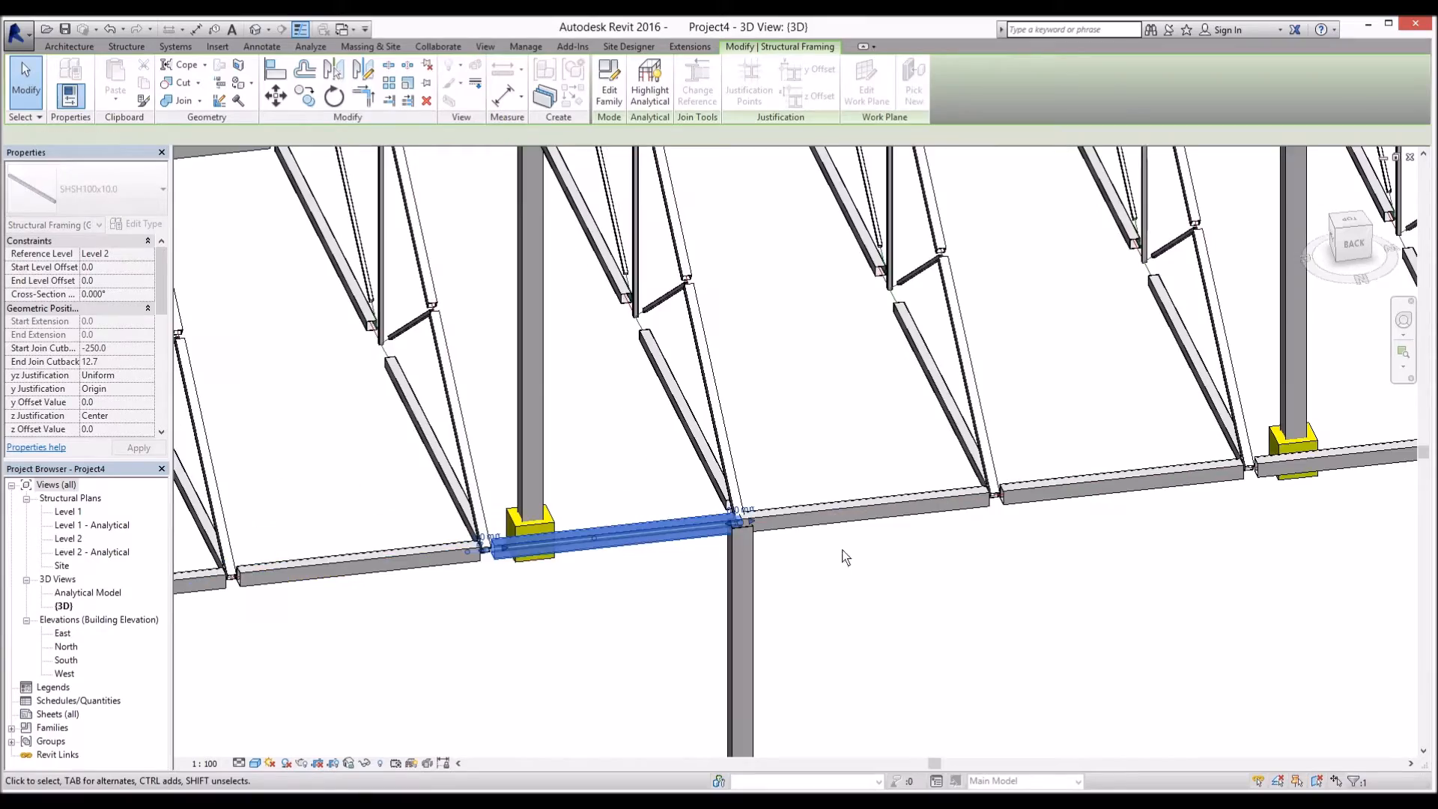
{"action": "scroll", "coordinate": [845, 558], "scroll_direction": "down", "scroll_amount": 3}
{"action": "key", "text": "Escape"}
- Extend the end of another edge beam further along the eave to close its joint gap
{"action": "middle_click_drag", "start_coordinate": [707, 539], "coordinate": [809, 524], "text": "shift"}
{"action": "scroll", "coordinate": [704, 480], "scroll_direction": "up", "scroll_amount": 3}
{"action": "left_click", "coordinate": [659, 469]}
{"action": "left_click", "coordinate": [913, 494]}
{"action": "left_click_drag", "start_coordinate": [859, 489], "coordinate": [776, 473]}
{"action": "scroll", "coordinate": [884, 488], "scroll_direction": "down", "scroll_amount": 3}
{"action": "middle_click_drag", "start_coordinate": [884, 488], "coordinate": [967, 488]}
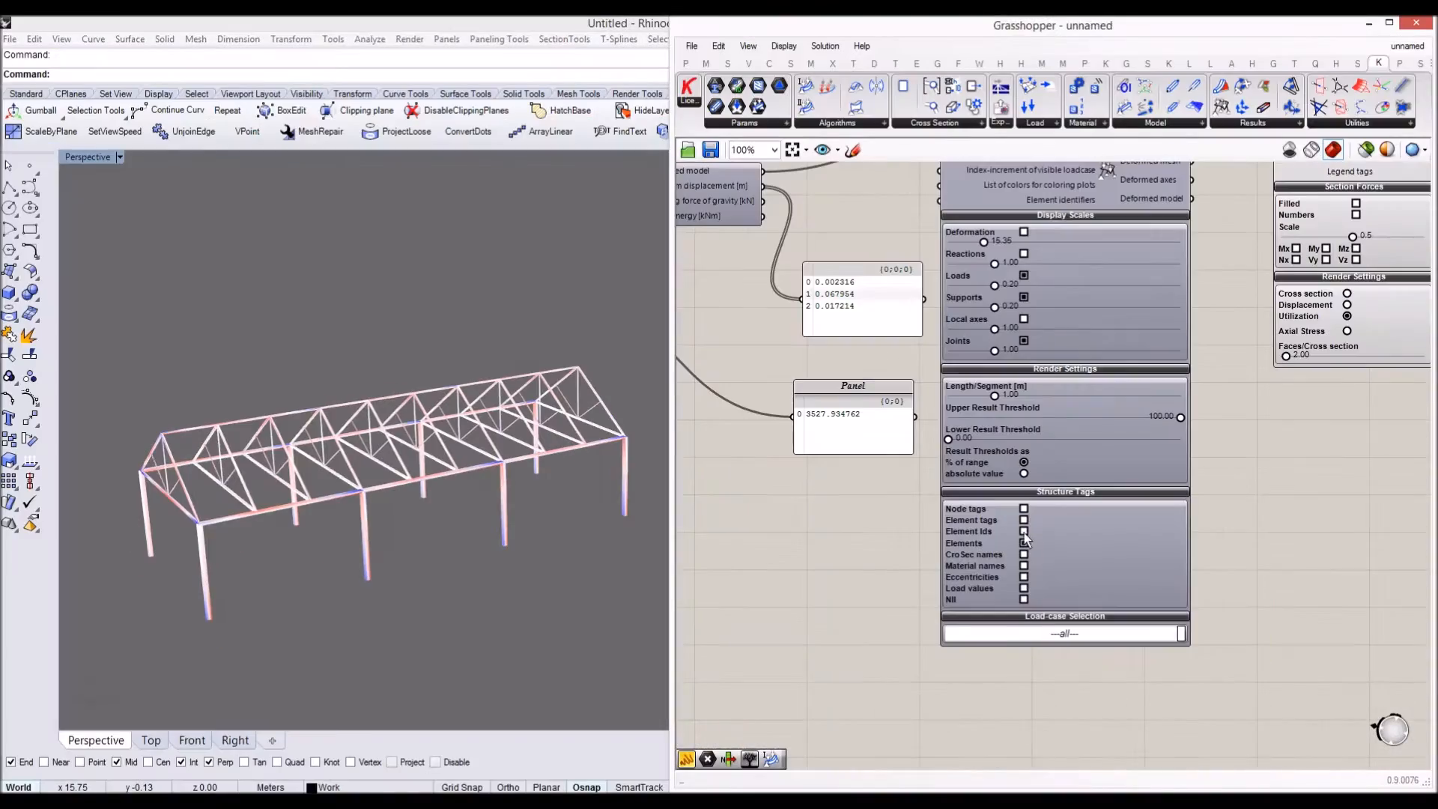
- Switch to Grasshopper and display the cross-section names on the Karamba model
{"action": "left_click", "coordinate": [1024, 539]}
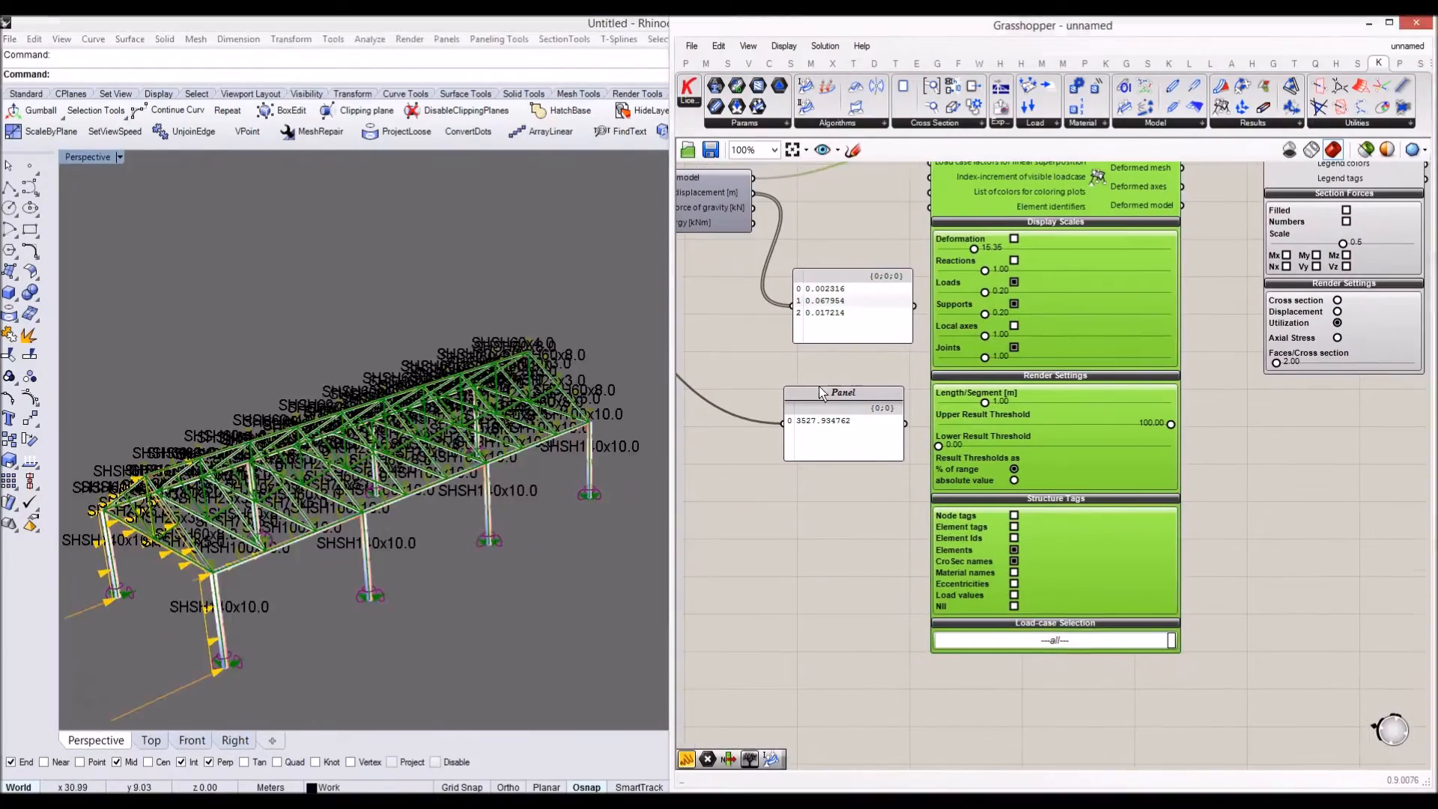
{"action": "scroll", "coordinate": [353, 567], "scroll_direction": "up", "scroll_amount": 5}
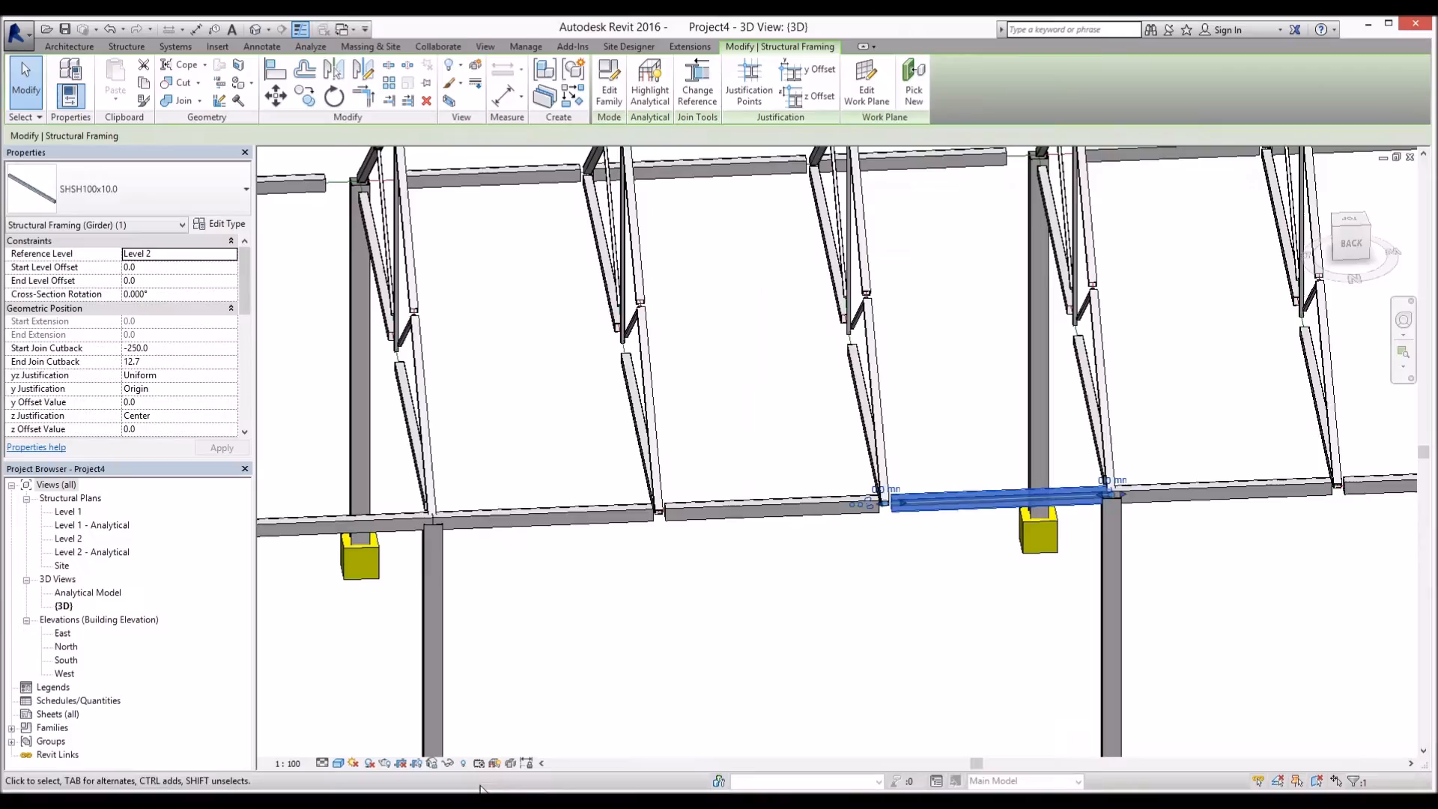
- Switch back to Revit and extend the SHSH60x4.0 ridge beam's end to the neighbouring truss apex
{"action": "scroll", "coordinate": [632, 442], "scroll_direction": "down", "scroll_amount": 5}
{"action": "middle_click_drag", "start_coordinate": [632, 441], "coordinate": [719, 457], "text": "shift"}
{"action": "scroll", "coordinate": [660, 465], "scroll_direction": "up", "scroll_amount": 5}
{"action": "left_click", "coordinate": [659, 465]}
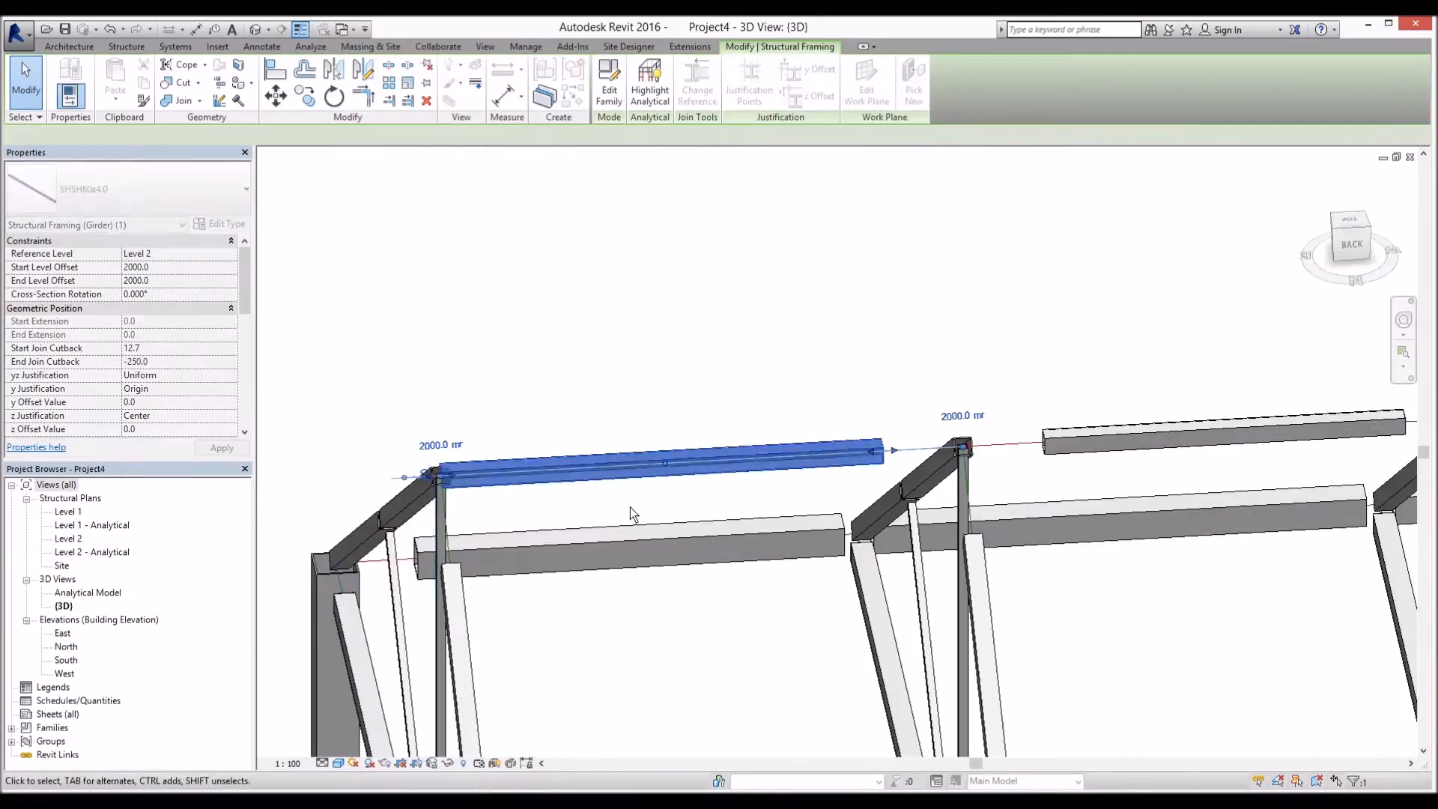
{"action": "left_click_drag", "start_coordinate": [882, 453], "coordinate": [964, 448]}
{"action": "scroll", "coordinate": [610, 482], "scroll_direction": "down", "scroll_amount": 2}
{"action": "left_click", "coordinate": [1085, 435]}
{"action": "key", "text": "Escape"}
- Extend the end of the neighbouring roof beam to close the gap at its joint
{"action": "middle_click_drag", "start_coordinate": [1085, 440], "coordinate": [936, 375], "text": "shift"}
{"action": "left_click", "coordinate": [899, 526]}
{"action": "left_click_drag", "start_coordinate": [781, 517], "coordinate": [873, 508]}
{"action": "scroll", "coordinate": [866, 516], "scroll_direction": "up", "scroll_amount": 2}
{"action": "scroll", "coordinate": [865, 517], "scroll_direction": "down", "scroll_amount": 5}
- Inspect the boundary condition properties at the front corner column's base
{"action": "middle_click_drag", "start_coordinate": [758, 550], "coordinate": [749, 495], "text": "shift"}
{"action": "left_click", "coordinate": [699, 653]}
{"action": "middle_click_drag", "start_coordinate": [764, 612], "coordinate": [839, 621], "text": "shift"}
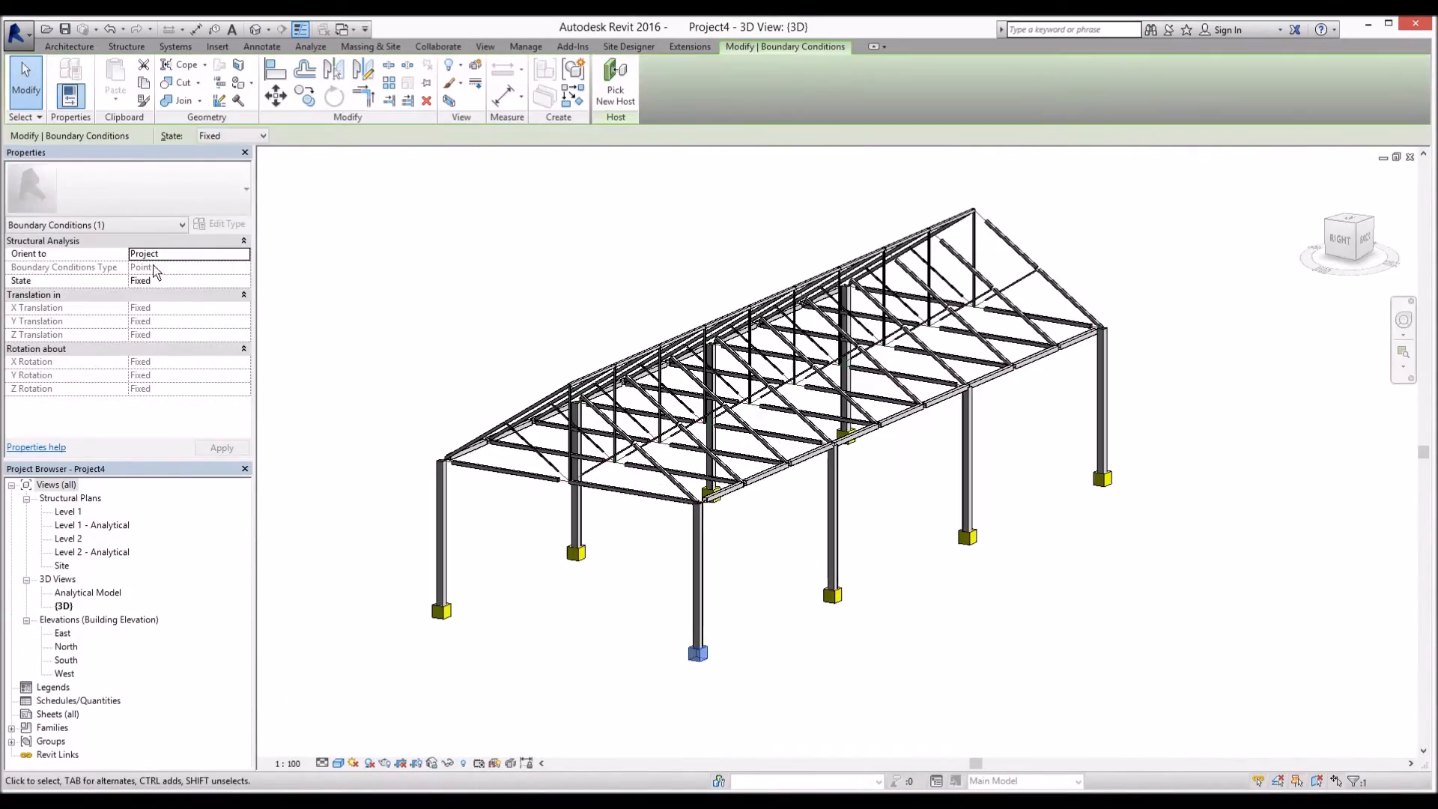
{"action": "key", "text": "Escape"}
- Apply Match Type to the remaining roof beams so they follow the corrected beams
{"action": "scroll", "coordinate": [696, 480], "scroll_direction": "up", "scroll_amount": 2}
{"action": "key", "text": "m"}
{"action": "key", "text": "a"}
{"action": "key", "text": "Escape"}
{"action": "scroll", "coordinate": [693, 479], "scroll_direction": "up", "scroll_amount": 3}
{"action": "middle_click_drag", "start_coordinate": [658, 439], "coordinate": [704, 459], "text": "shift"}
{"action": "key", "text": "m"}
{"action": "key", "text": "a"}
{"action": "key", "text": "Escape"}
- Extend the end of a truss member to close its joint gap and match similar members to it
{"action": "left_click", "coordinate": [637, 548]}
{"action": "scroll", "coordinate": [651, 494], "scroll_direction": "up", "scroll_amount": 3}
{"action": "left_click_drag", "start_coordinate": [659, 489], "coordinate": [707, 493]}
{"action": "key", "text": "m"}
{"action": "key", "text": "a"}
{"action": "scroll", "coordinate": [706, 491], "scroll_direction": "down", "scroll_amount": 3}
{"action": "mouse_move", "coordinate": [653, 522]}
{"action": "middle_mouse_down", "text": "shift"}
{"action": "mouse_move", "coordinate": [802, 427]}
{"action": "mouse_move", "coordinate": [629, 513]}
{"action": "middle_mouse_up", "text": "shift"}
{"action": "key", "text": "Escape"}
- Extend a truss bottom chord's end to its joint and use Match Type on the other bottom chords
{"action": "left_click", "coordinate": [628, 509]}
{"action": "scroll", "coordinate": [445, 528], "scroll_direction": "up", "scroll_amount": 3}
{"action": "left_click_drag", "start_coordinate": [337, 534], "coordinate": [376, 531]}
{"action": "key", "text": "m"}
{"action": "key", "text": "a"}
{"action": "scroll", "coordinate": [420, 499], "scroll_direction": "down", "scroll_amount": 3}
{"action": "scroll", "coordinate": [346, 396], "scroll_direction": "down", "scroll_amount": 3}
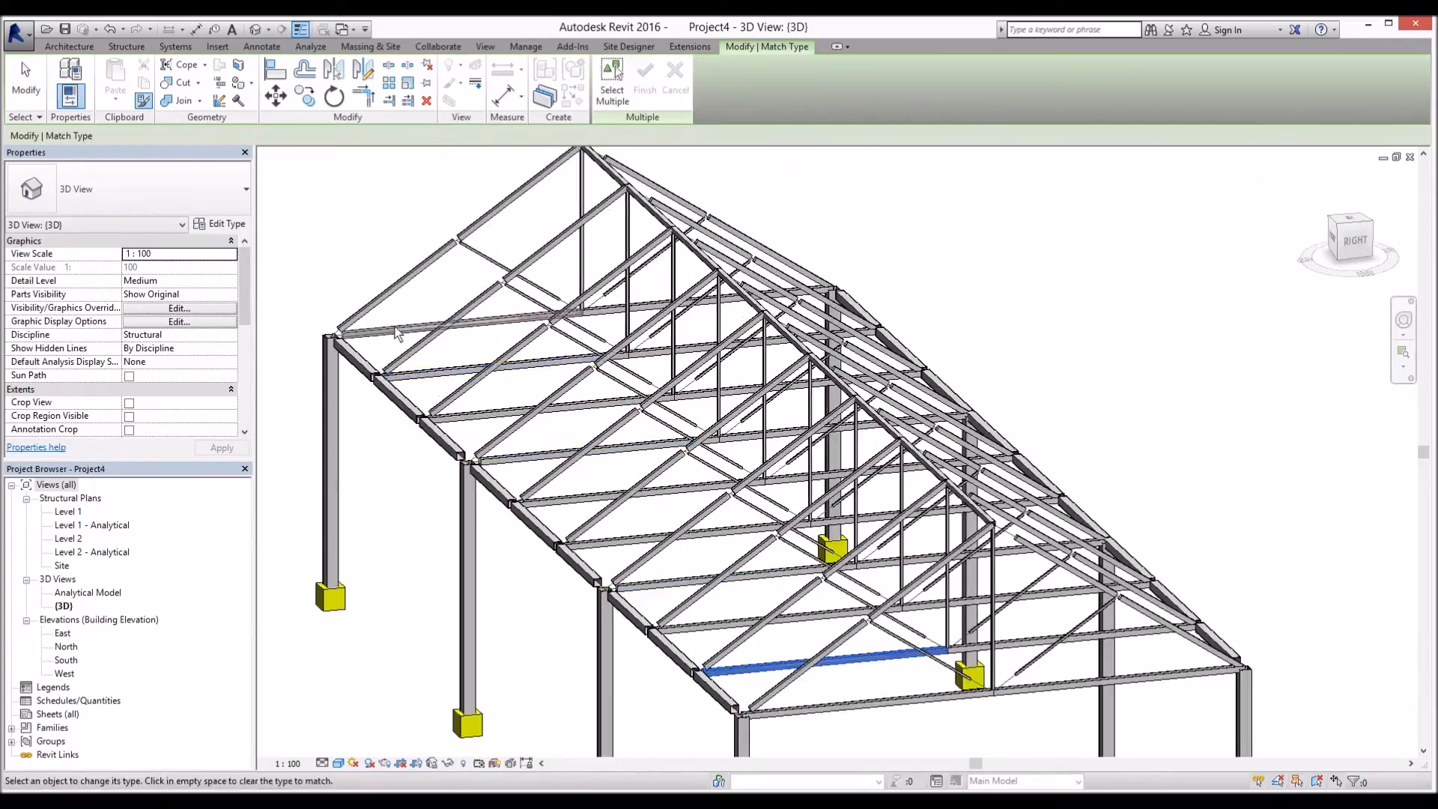
{"action": "key", "text": "Escape"}
- Use Match Type on the truss members at the opposite side of the roof
{"action": "middle_click_drag", "start_coordinate": [411, 359], "coordinate": [719, 480], "text": "shift"}
{"action": "left_click", "coordinate": [659, 514]}
{"action": "scroll", "coordinate": [667, 517], "scroll_direction": "up", "scroll_amount": 3}
{"action": "key", "text": "m"}
{"action": "key", "text": "a"}
{"action": "scroll", "coordinate": [649, 464], "scroll_direction": "down", "scroll_amount": 4}
{"action": "key", "text": "Escape"}
- Extend another truss member's end to close its joint and match the corresponding members in the other trusses
{"action": "middle_click_drag", "start_coordinate": [860, 402], "coordinate": [779, 449], "text": "shift"}
{"action": "left_click", "coordinate": [637, 543]}
{"action": "scroll", "coordinate": [599, 584], "scroll_direction": "up", "scroll_amount": 4}
{"action": "left_click_drag", "start_coordinate": [628, 571], "coordinate": [578, 604]}
{"action": "scroll", "coordinate": [789, 459], "scroll_direction": "down", "scroll_amount": 3}
{"action": "key", "text": "m"}
{"action": "key", "text": "a"}
{"action": "left_click", "coordinate": [719, 542]}
{"action": "key", "text": "Escape"}
{"action": "scroll", "coordinate": [562, 605], "scroll_direction": "up", "scroll_amount": 2}
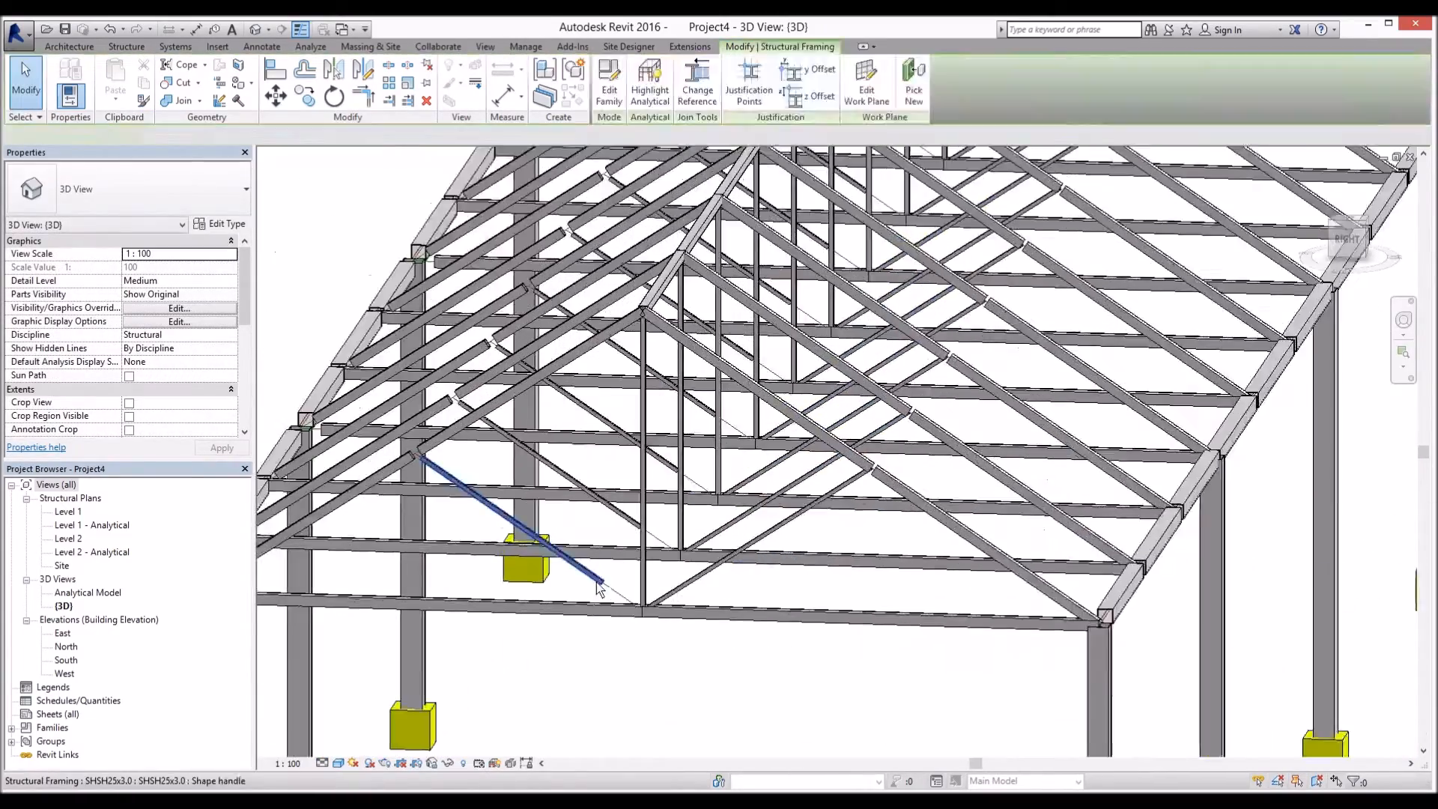
- Close the gap at the SHSH25x3.0 web brace's lower end and match the other web braces to it
{"action": "left_click", "coordinate": [587, 575]}
{"action": "scroll", "coordinate": [352, 449], "scroll_direction": "up", "scroll_amount": 4}
{"action": "scroll", "coordinate": [713, 575], "scroll_direction": "down", "scroll_amount": 4}
{"action": "key", "text": "m"}
{"action": "key", "text": "a"}
{"action": "left_click", "coordinate": [711, 573]}
{"action": "middle_click_drag", "start_coordinate": [861, 300], "coordinate": [747, 513]}
{"action": "key", "text": "Escape"}
- Review the joints across the whole frame and check the type of an edge beam along the eave
{"action": "scroll", "coordinate": [1031, 381], "scroll_direction": "down", "scroll_amount": 5}
{"action": "middle_click_drag", "start_coordinate": [816, 375], "coordinate": [936, 524], "text": "shift"}
{"action": "left_click", "coordinate": [1249, 800]}
{"action": "left_click", "coordinate": [1211, 733]}
{"action": "left_click", "coordinate": [1378, 760]}
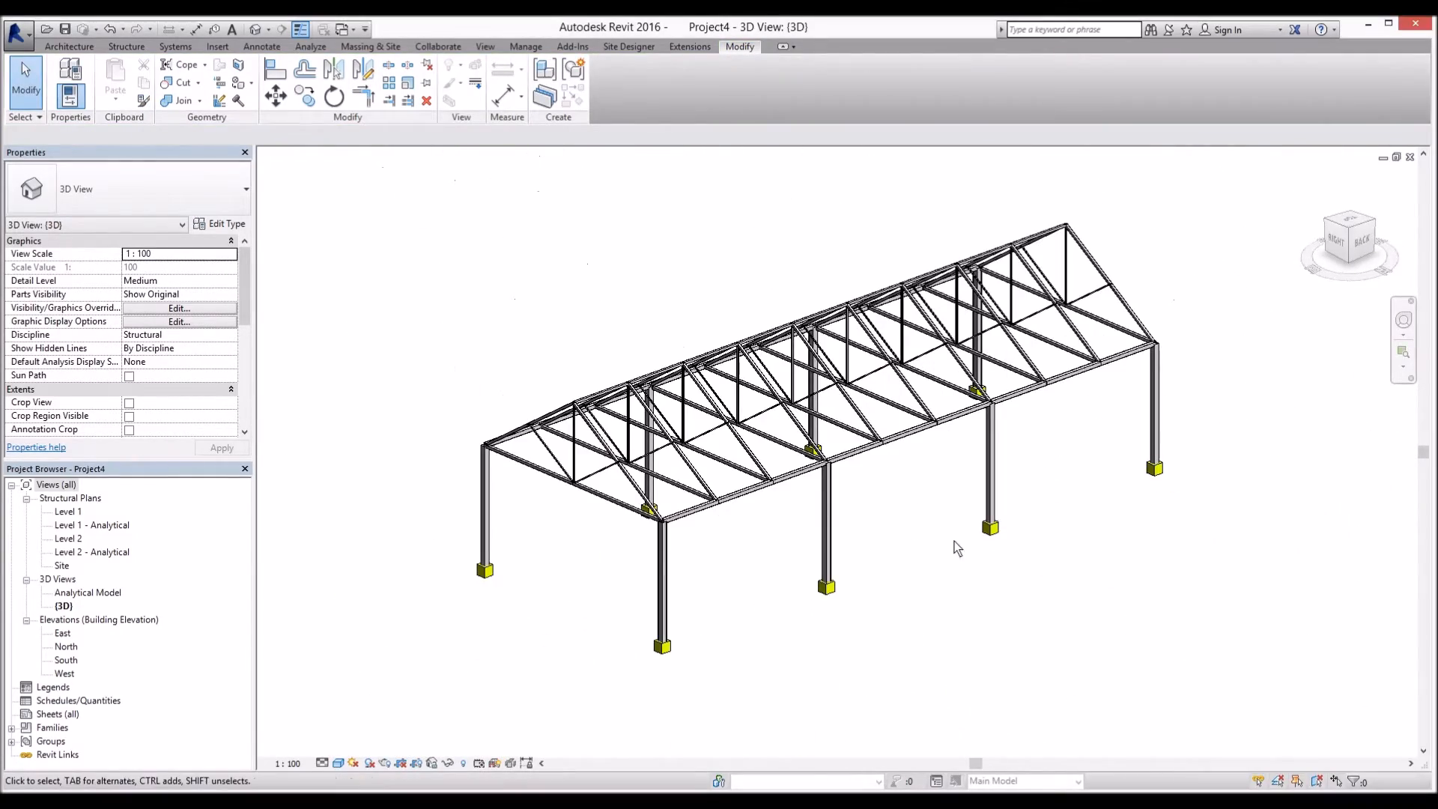
{"action": "middle_click_drag", "start_coordinate": [854, 534], "coordinate": [943, 599], "text": "shift"}
{"action": "scroll", "coordinate": [772, 554], "scroll_direction": "up", "scroll_amount": 2}
{"action": "left_click", "coordinate": [772, 553]}
{"action": "middle_click_drag", "start_coordinate": [846, 556], "coordinate": [809, 553], "text": "shift"}
{"action": "scroll", "coordinate": [636, 468], "scroll_direction": "up", "scroll_amount": 2}
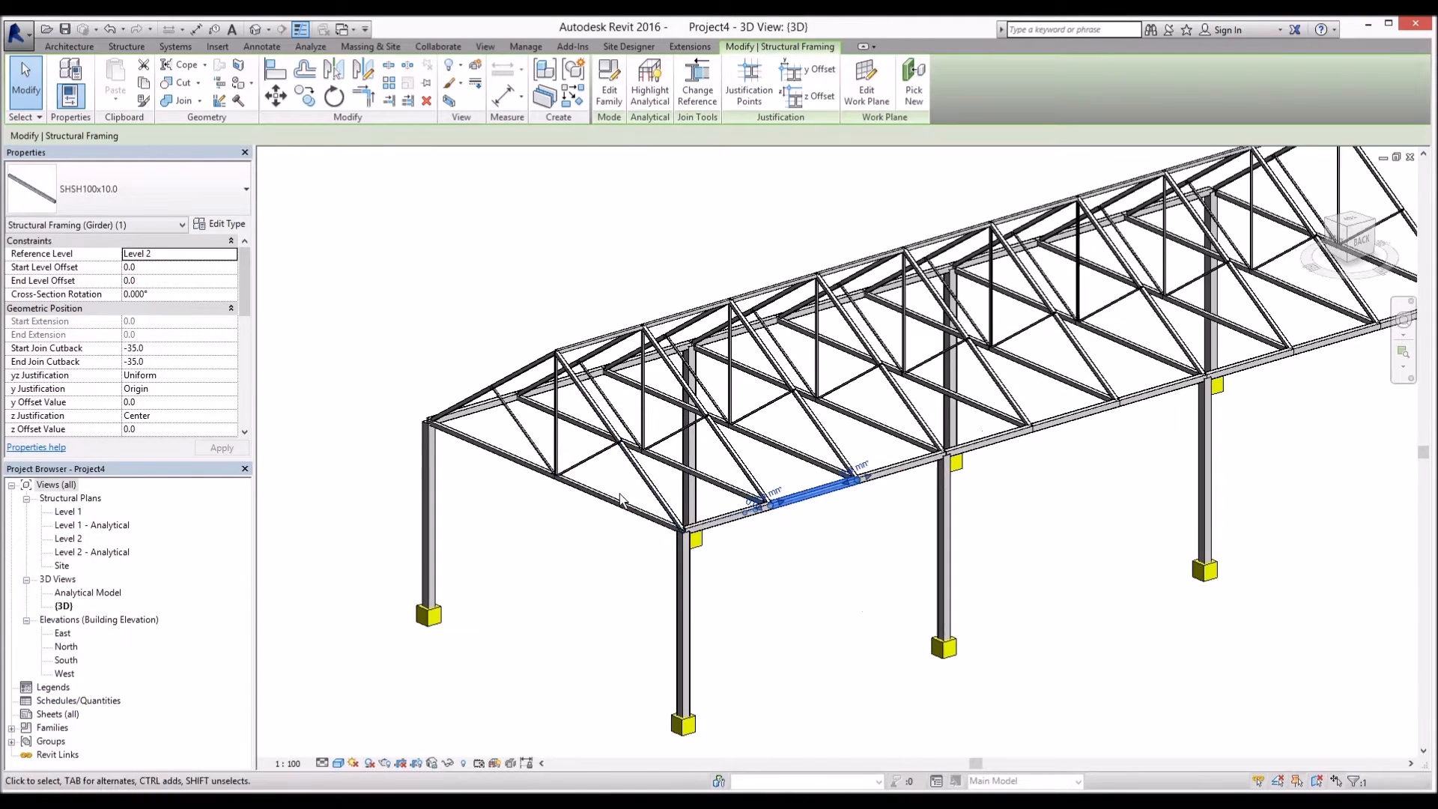
- Check the types of the two bottom chord members in the end truss
{"action": "middle_click_drag", "start_coordinate": [618, 498], "coordinate": [611, 512], "text": "shift"}
{"action": "left_click", "coordinate": [607, 505]}
{"action": "left_click", "coordinate": [477, 462]}
{"action": "middle_click_drag", "start_coordinate": [478, 463], "coordinate": [635, 464], "text": "shift"}
{"action": "scroll", "coordinate": [596, 446], "scroll_direction": "up", "scroll_amount": 5}
{"action": "scroll", "coordinate": [596, 447], "scroll_direction": "down", "scroll_amount": 6}
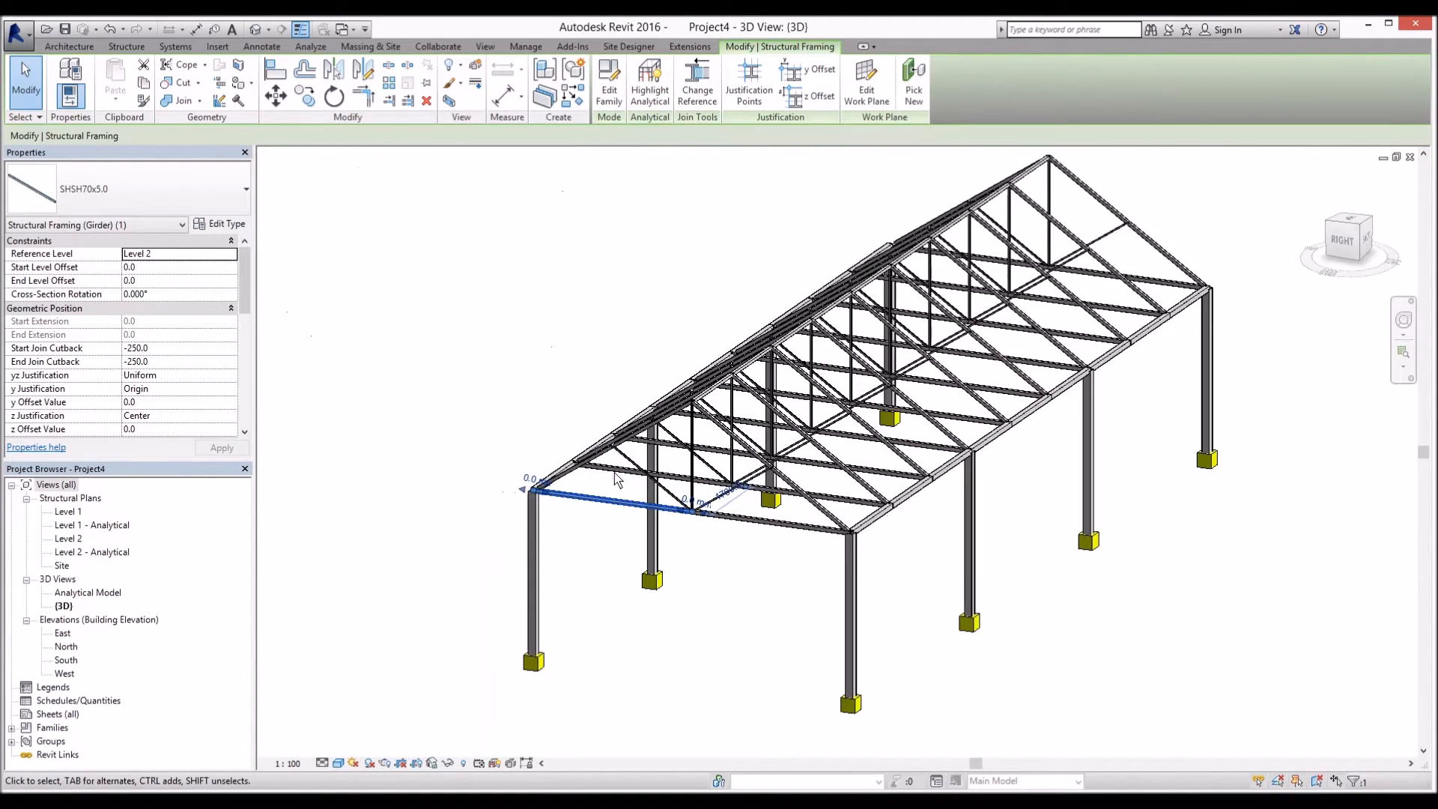
{"action": "middle_click_drag", "start_coordinate": [765, 498], "coordinate": [663, 491]}
{"action": "scroll", "coordinate": [664, 504], "scroll_direction": "up", "scroll_amount": 2}
{"action": "left_click", "coordinate": [652, 514]}
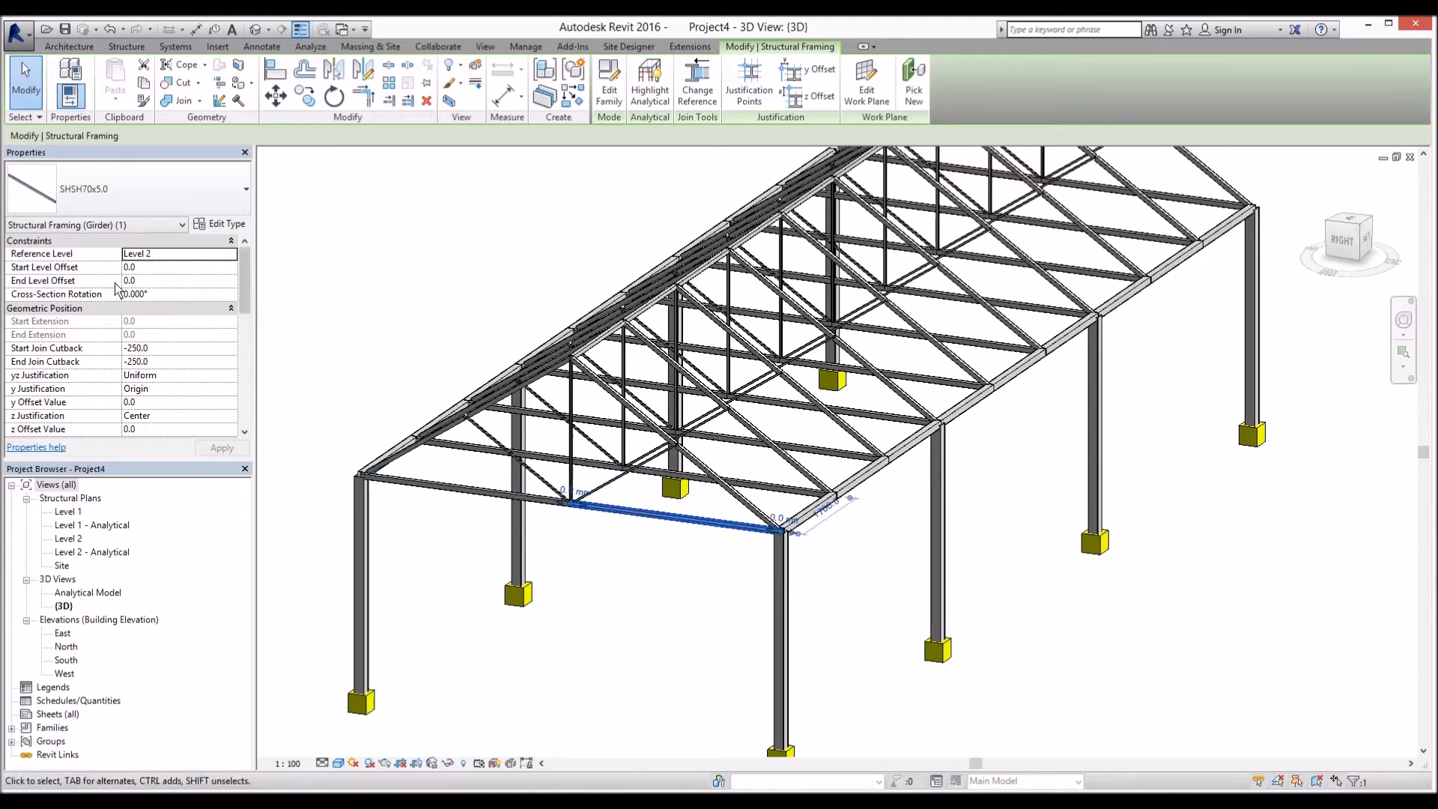
- Check the section types of the truss web braces, top chords and columns around the frame
{"action": "left_click", "coordinate": [517, 445]}
{"action": "left_click", "coordinate": [545, 401]}
{"action": "scroll", "coordinate": [544, 401], "scroll_direction": "up", "scroll_amount": 4}
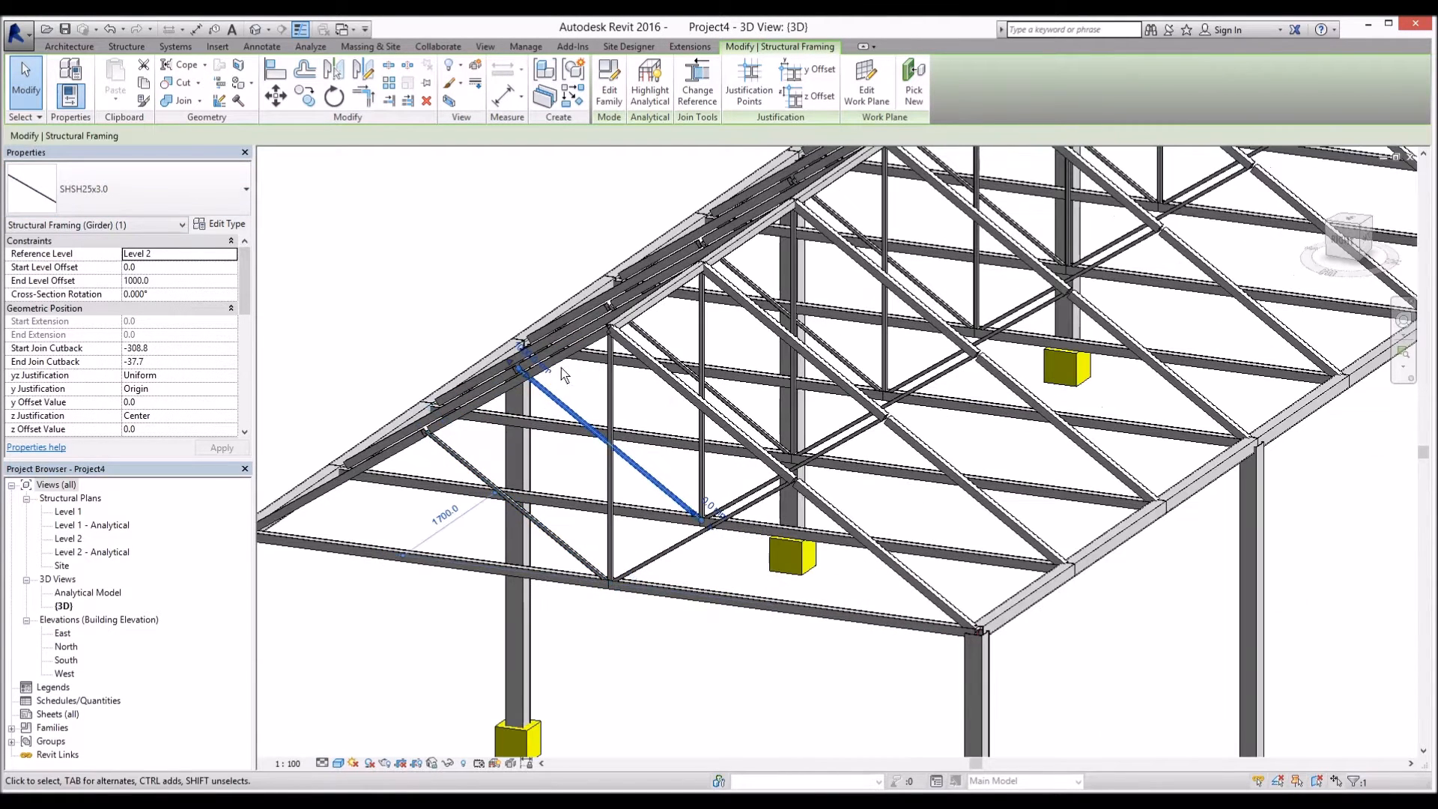
{"action": "left_click", "coordinate": [473, 413]}
{"action": "scroll", "coordinate": [365, 448], "scroll_direction": "down", "scroll_amount": 8}
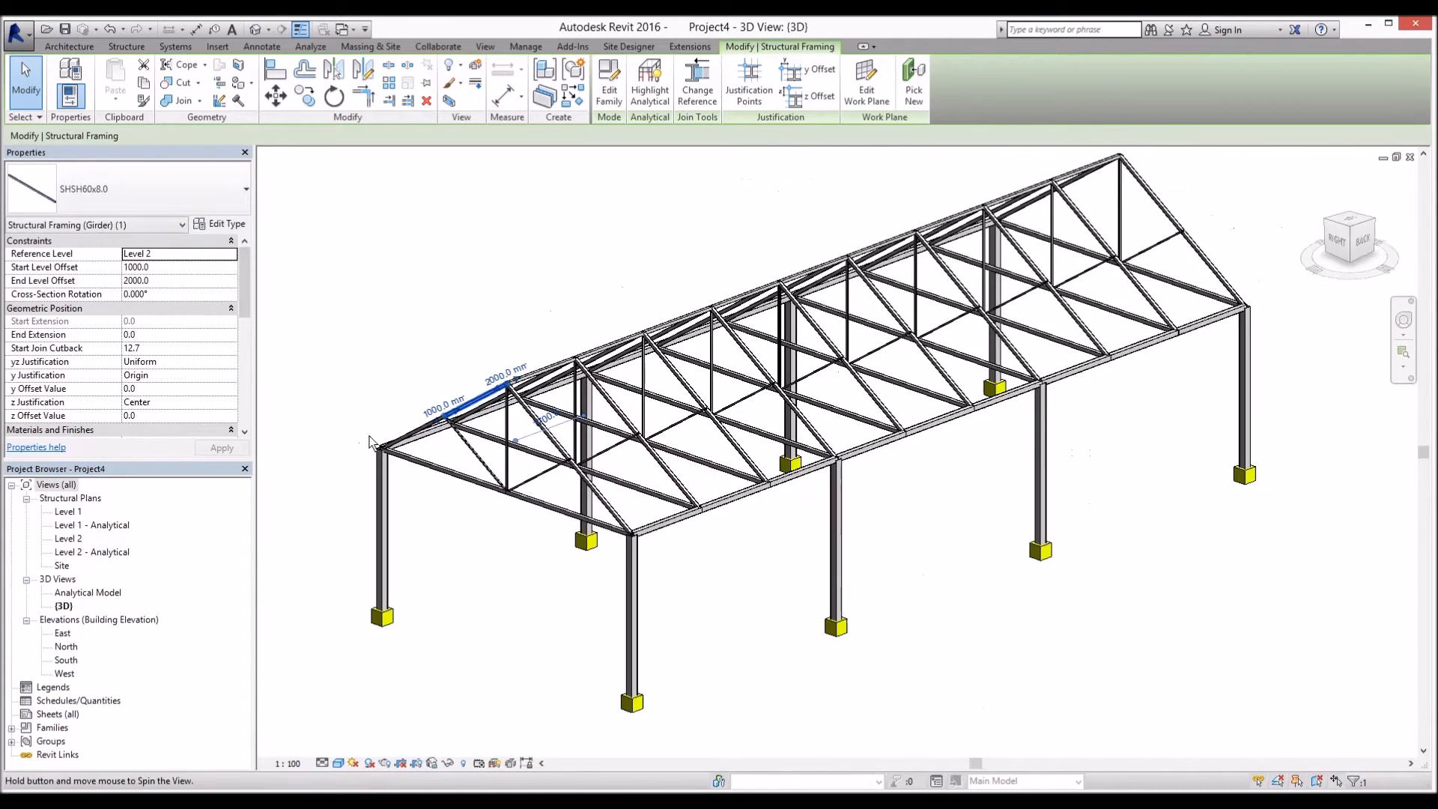
{"action": "middle_click_drag", "start_coordinate": [365, 448], "coordinate": [757, 541], "text": "shift"}
{"action": "left_click", "coordinate": [663, 568]}
{"action": "left_click", "coordinate": [816, 574]}
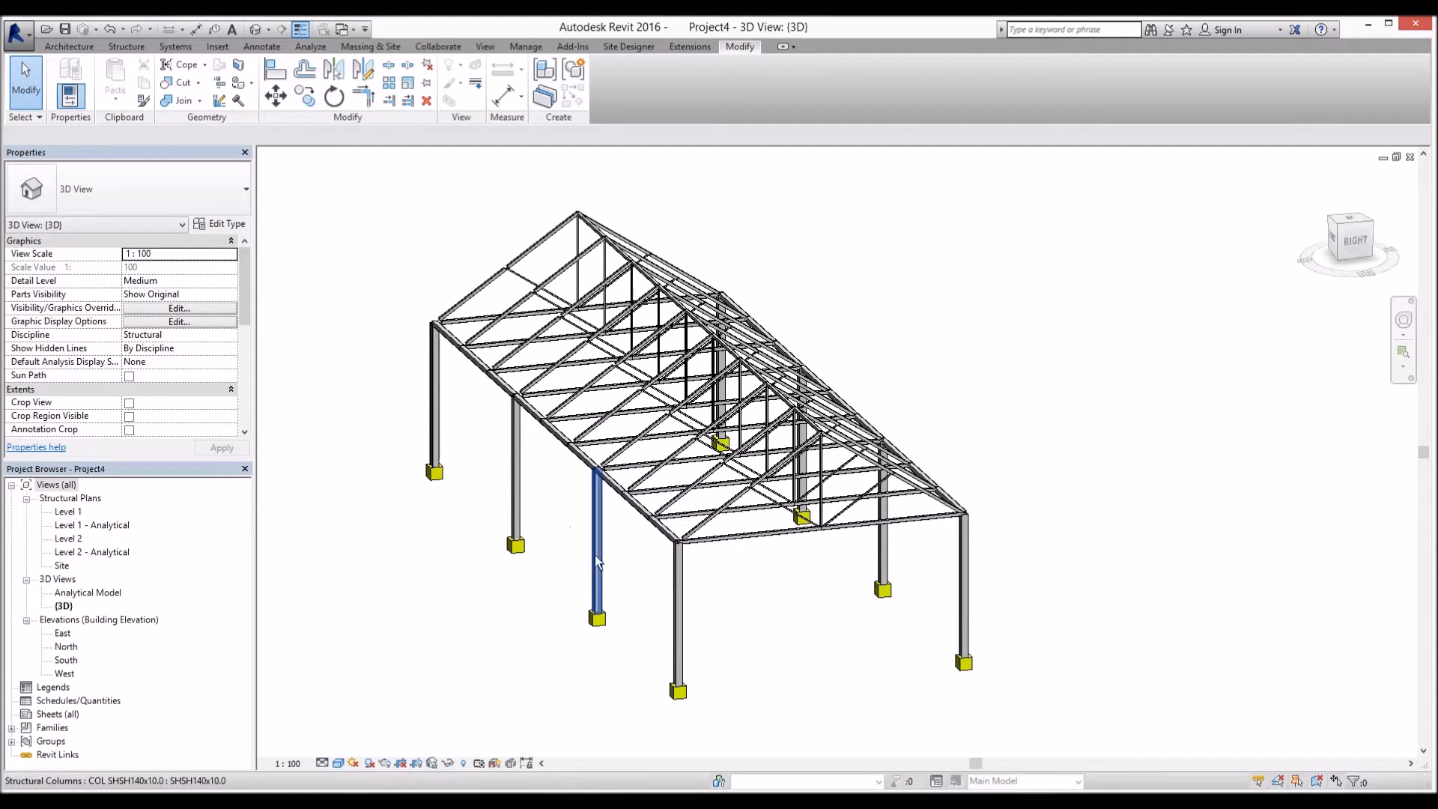
{"action": "middle_click_drag", "start_coordinate": [556, 545], "coordinate": [659, 545], "text": "shift"}
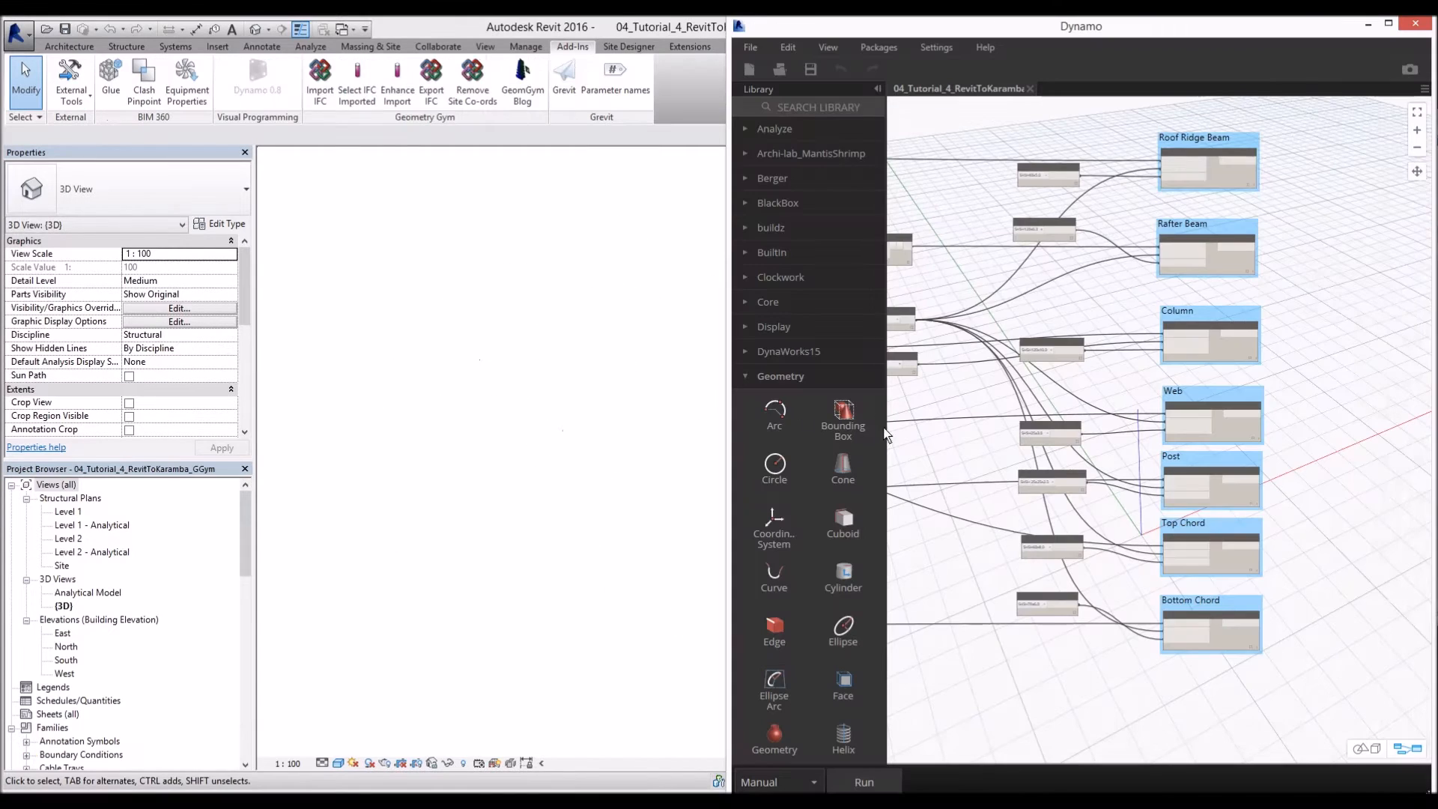
- Check the cross-section names on the Karamba model in Rhino and return to Revit and Dynamo
{"action": "left_click", "coordinate": [628, 406]}
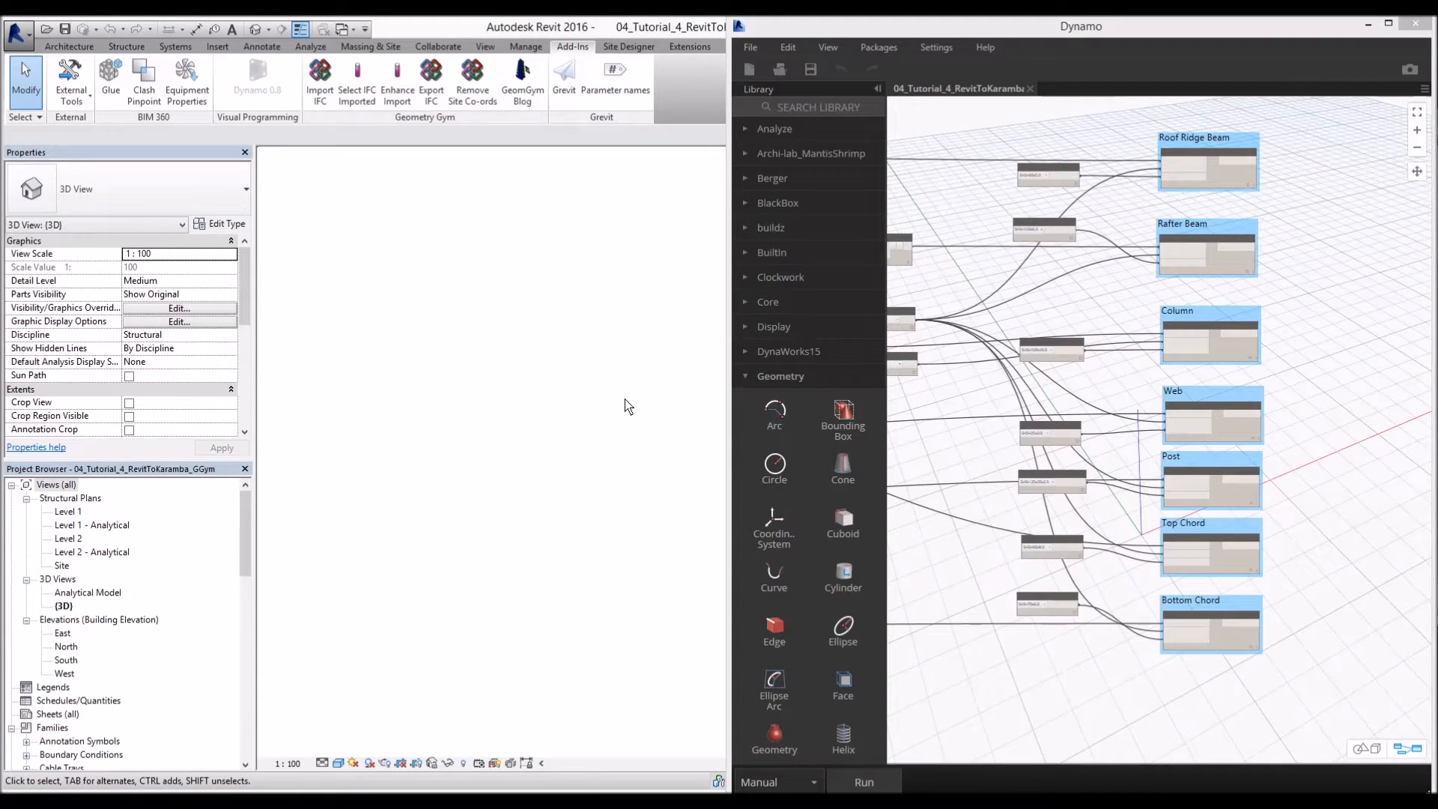
{"action": "left_click", "coordinate": [1023, 366]}
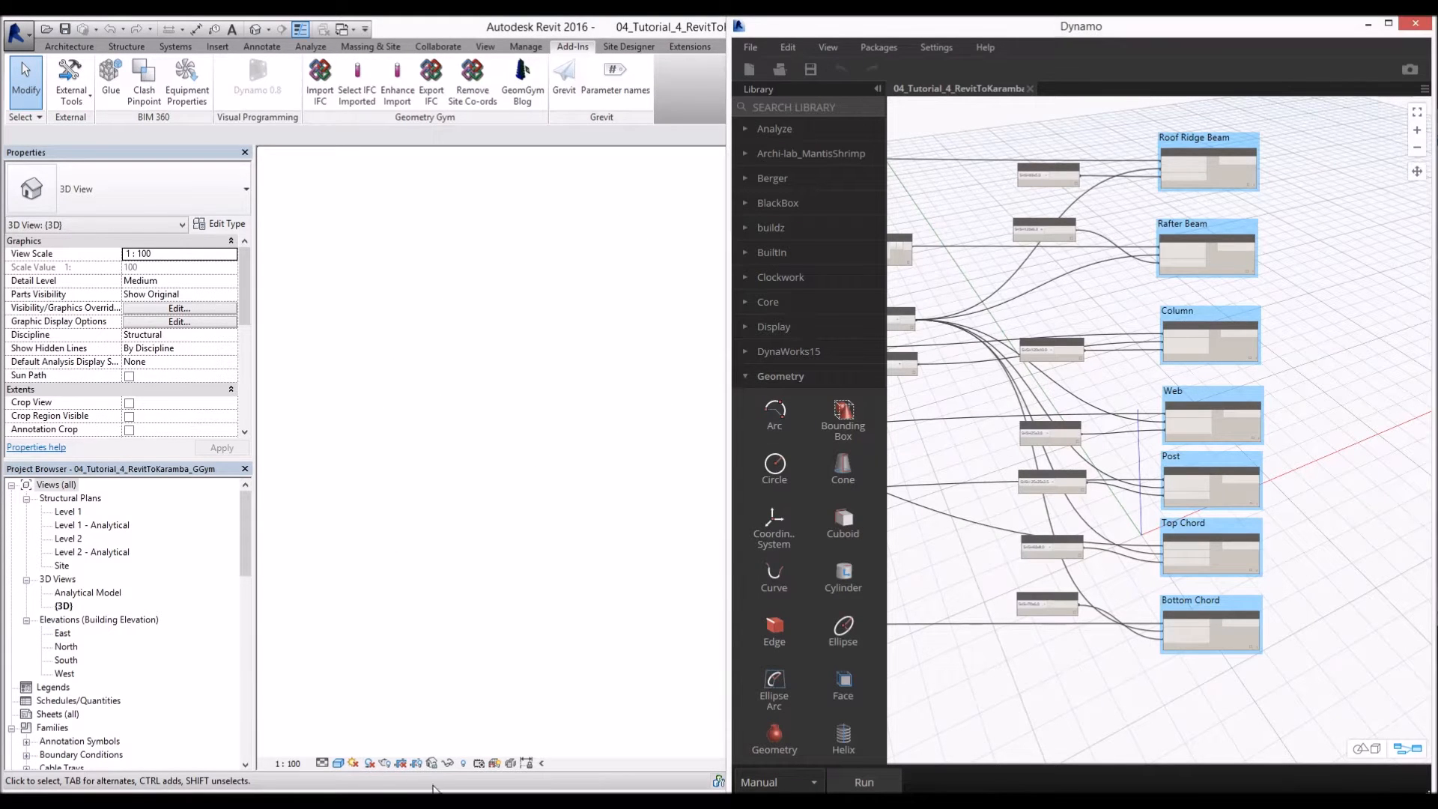
{"action": "left_click", "coordinate": [397, 801]}
{"action": "left_click", "coordinate": [447, 737]}
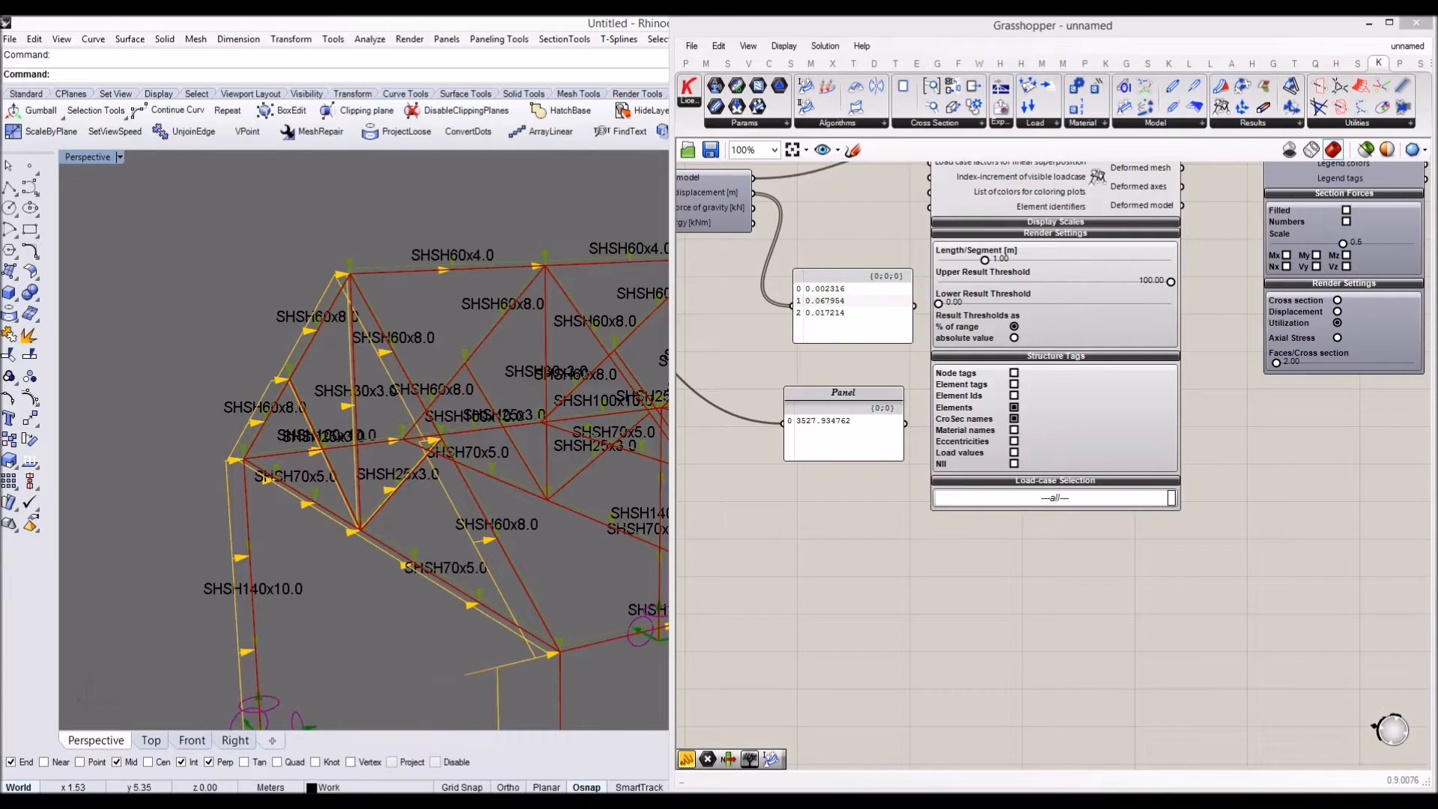
{"action": "left_click", "coordinate": [477, 802]}
{"action": "left_click", "coordinate": [562, 726]}
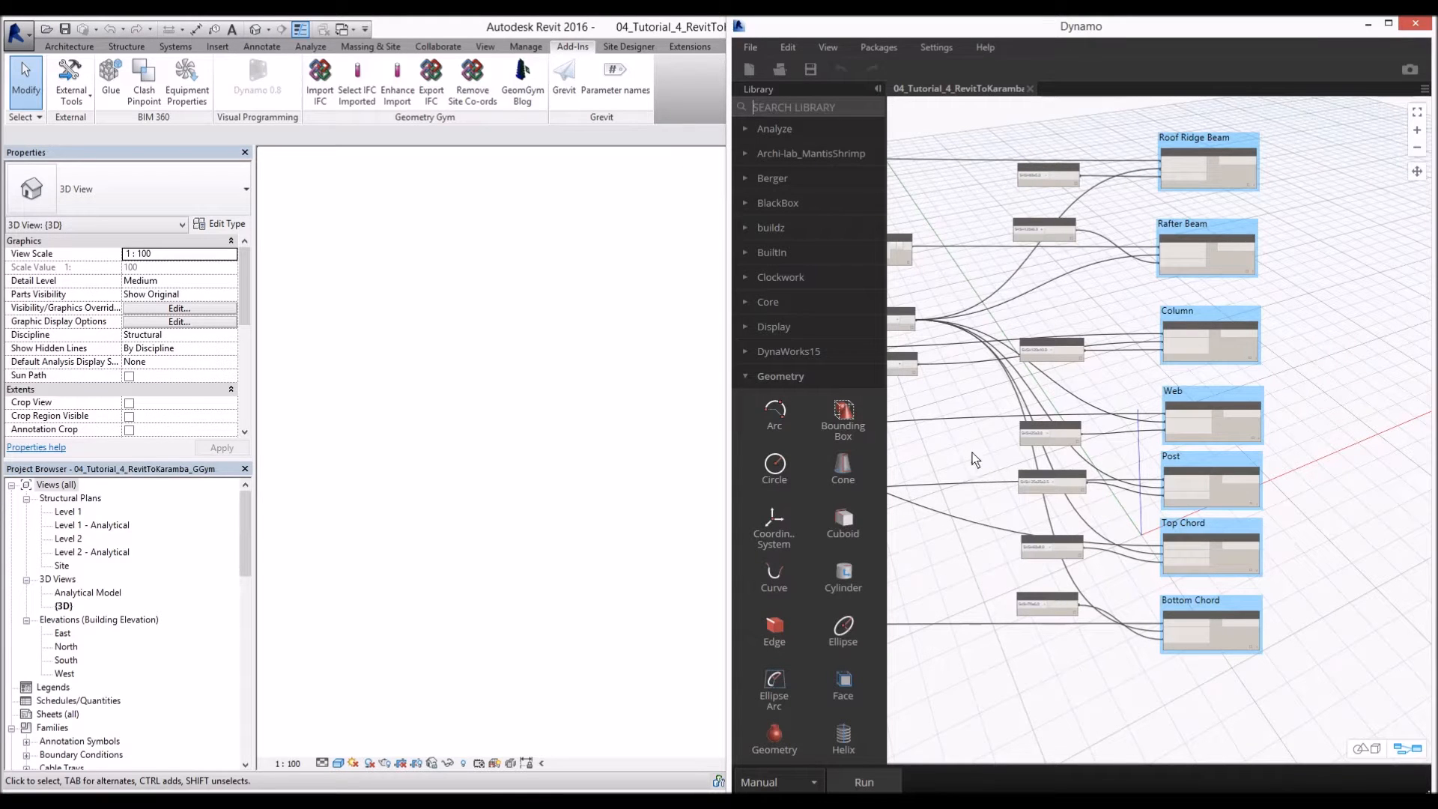
- Maximize the Dynamo window and reposition the Flatten node and the Dynamo To Karamba group
{"action": "left_click", "coordinate": [1387, 26]}
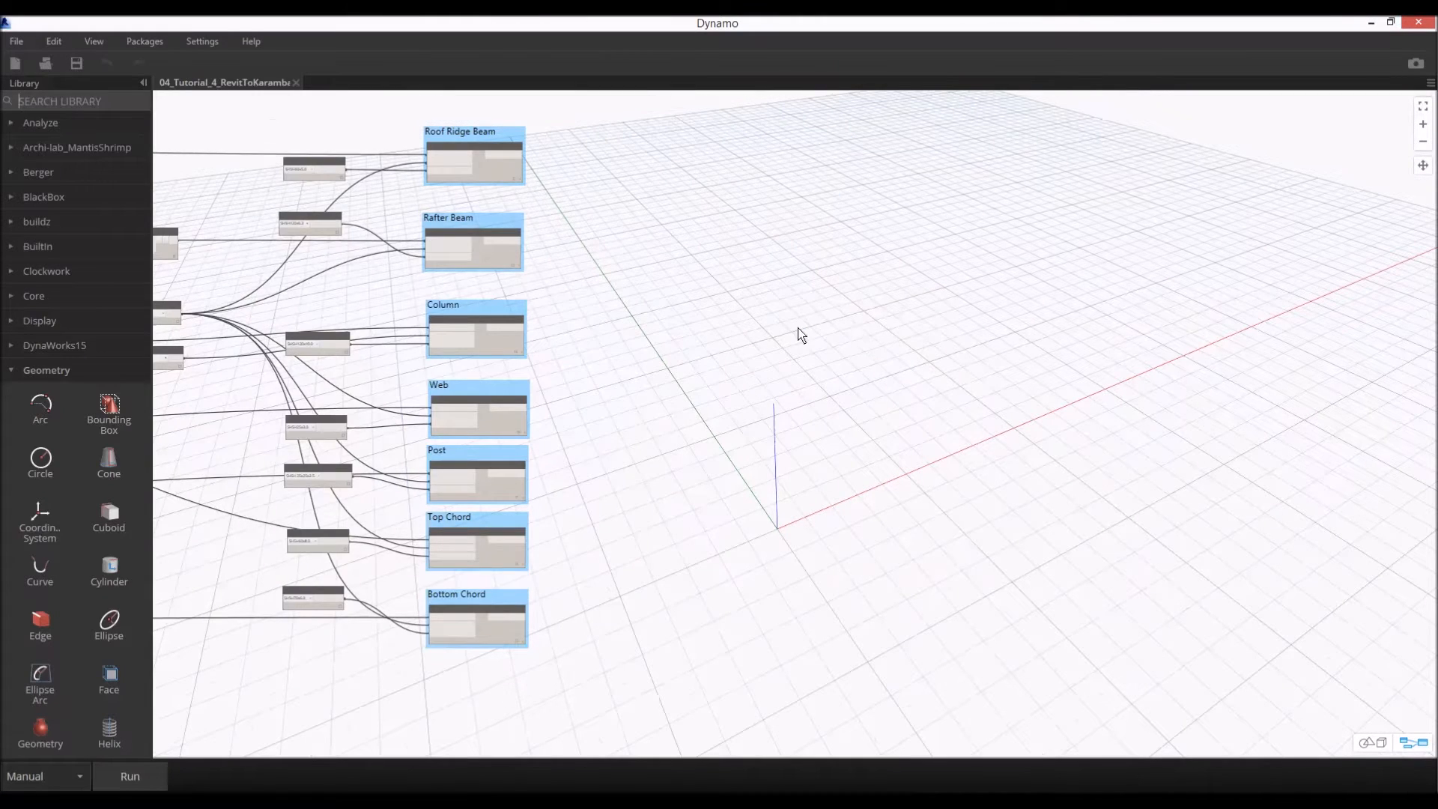
{"action": "scroll", "coordinate": [1085, 331], "scroll_direction": "down", "scroll_amount": 5}
{"action": "scroll", "coordinate": [702, 337], "scroll_direction": "up", "scroll_amount": 3}
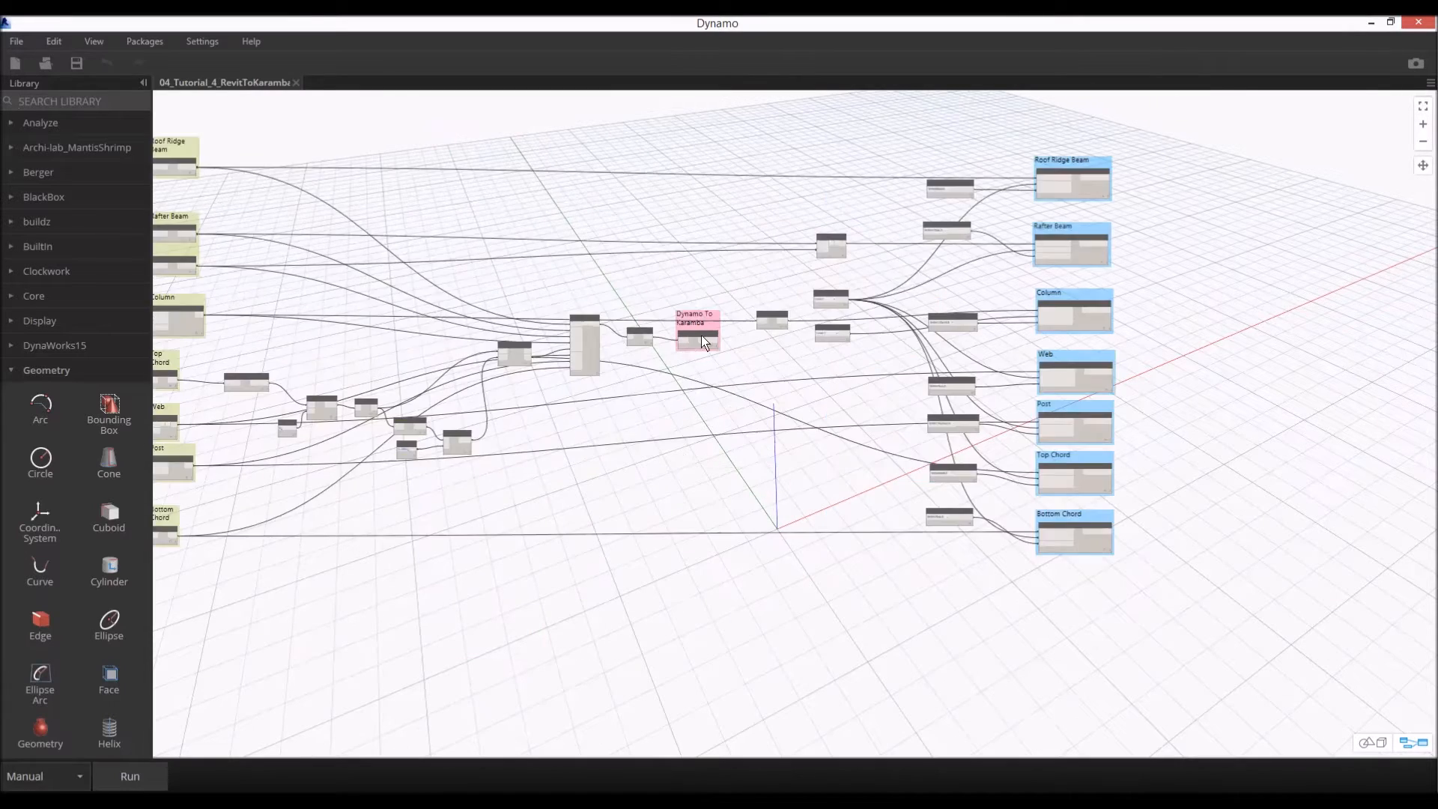
{"action": "scroll", "coordinate": [702, 341], "scroll_direction": "up", "scroll_amount": 3}
{"action": "left_click", "coordinate": [725, 361]}
{"action": "scroll", "coordinate": [594, 348], "scroll_direction": "up", "scroll_amount": 3}
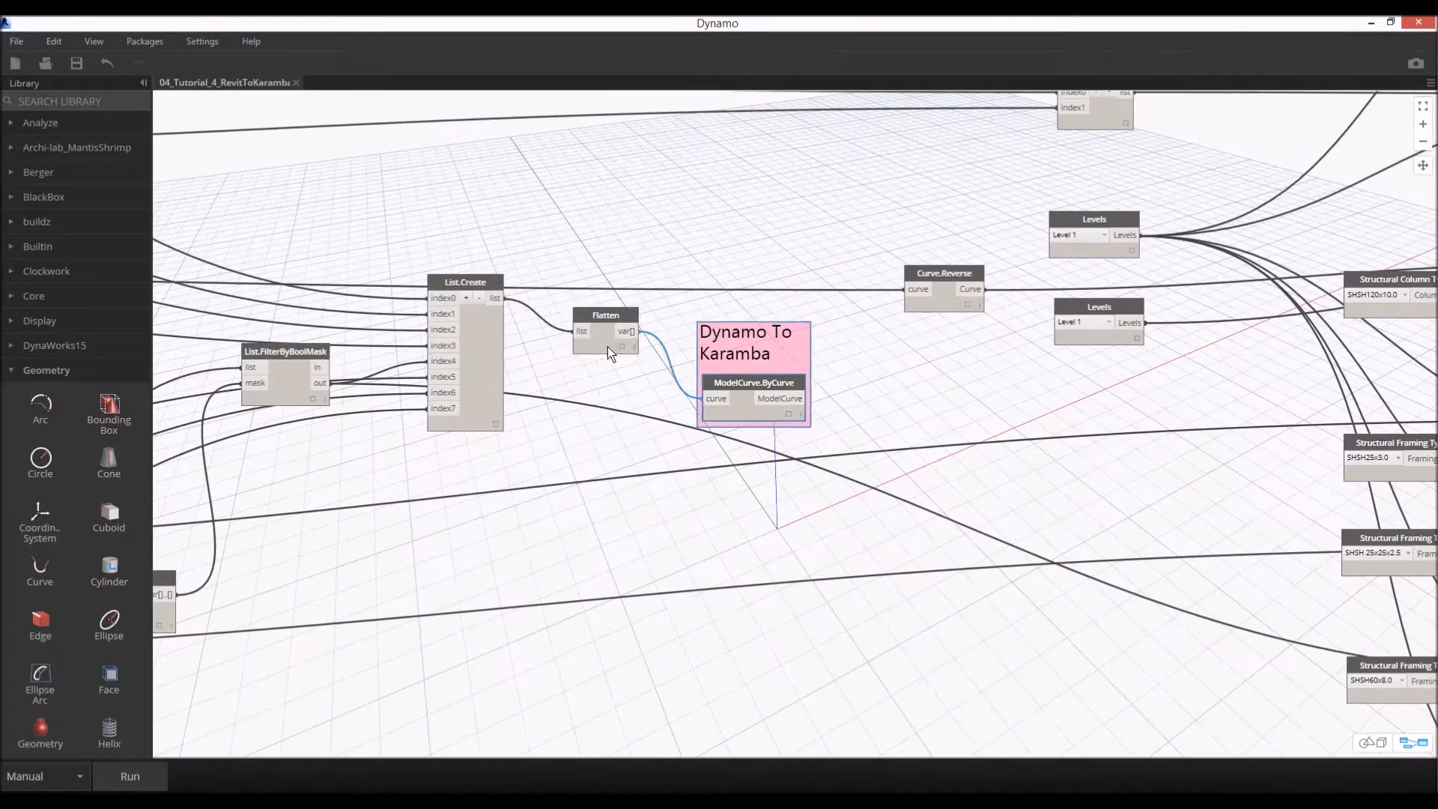
{"action": "left_click_drag", "start_coordinate": [608, 346], "coordinate": [609, 388]}
{"action": "left_click_drag", "start_coordinate": [779, 360], "coordinate": [760, 347]}
- Move the Rafter Beam's Structural Framing Types node down, clear of the List.Create wire
{"action": "middle_click_drag", "start_coordinate": [1069, 400], "coordinate": [734, 409]}
{"action": "scroll", "coordinate": [824, 416], "scroll_direction": "down", "scroll_amount": 5}
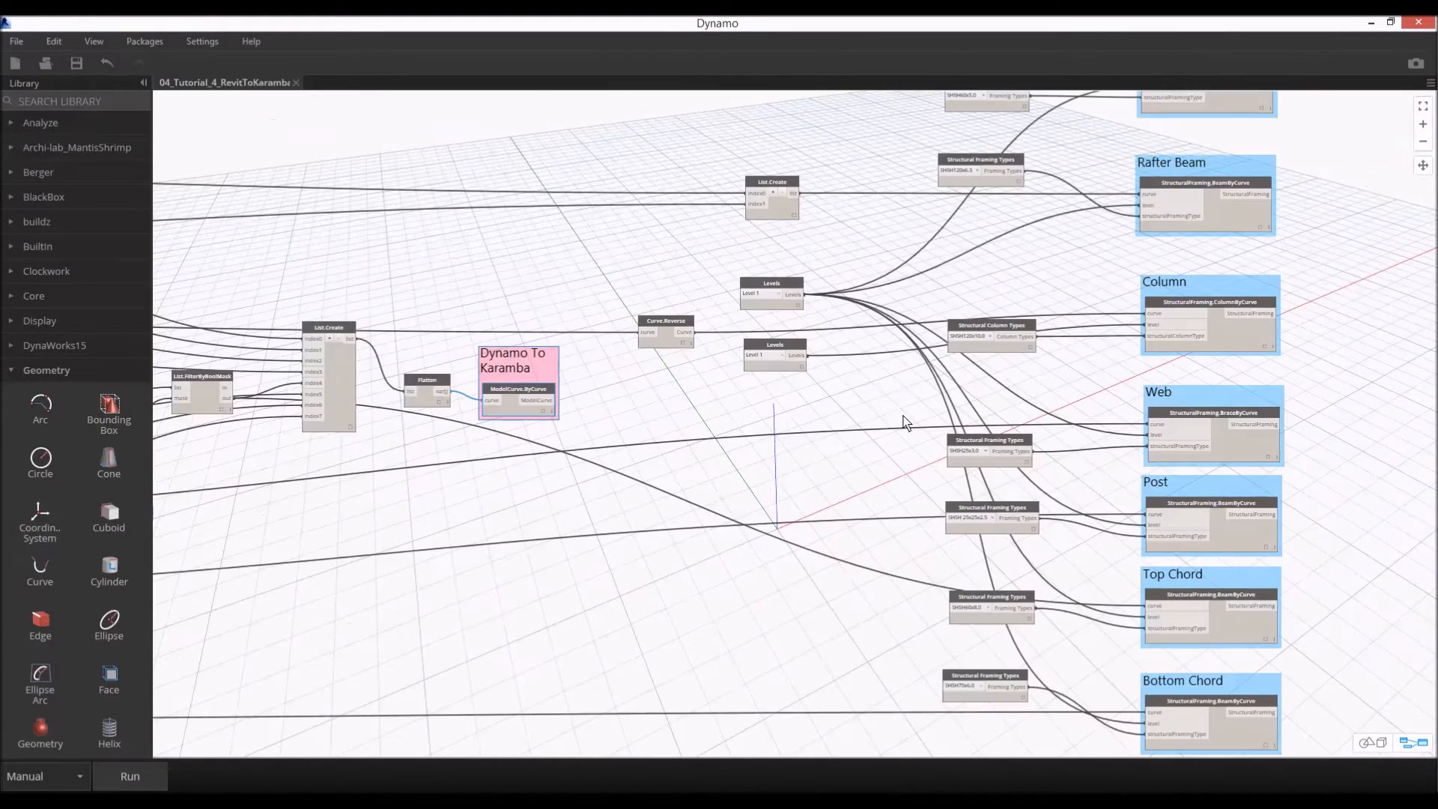
{"action": "scroll", "coordinate": [827, 312], "scroll_direction": "up", "scroll_amount": 2}
{"action": "scroll", "coordinate": [827, 311], "scroll_direction": "up", "scroll_amount": 1}
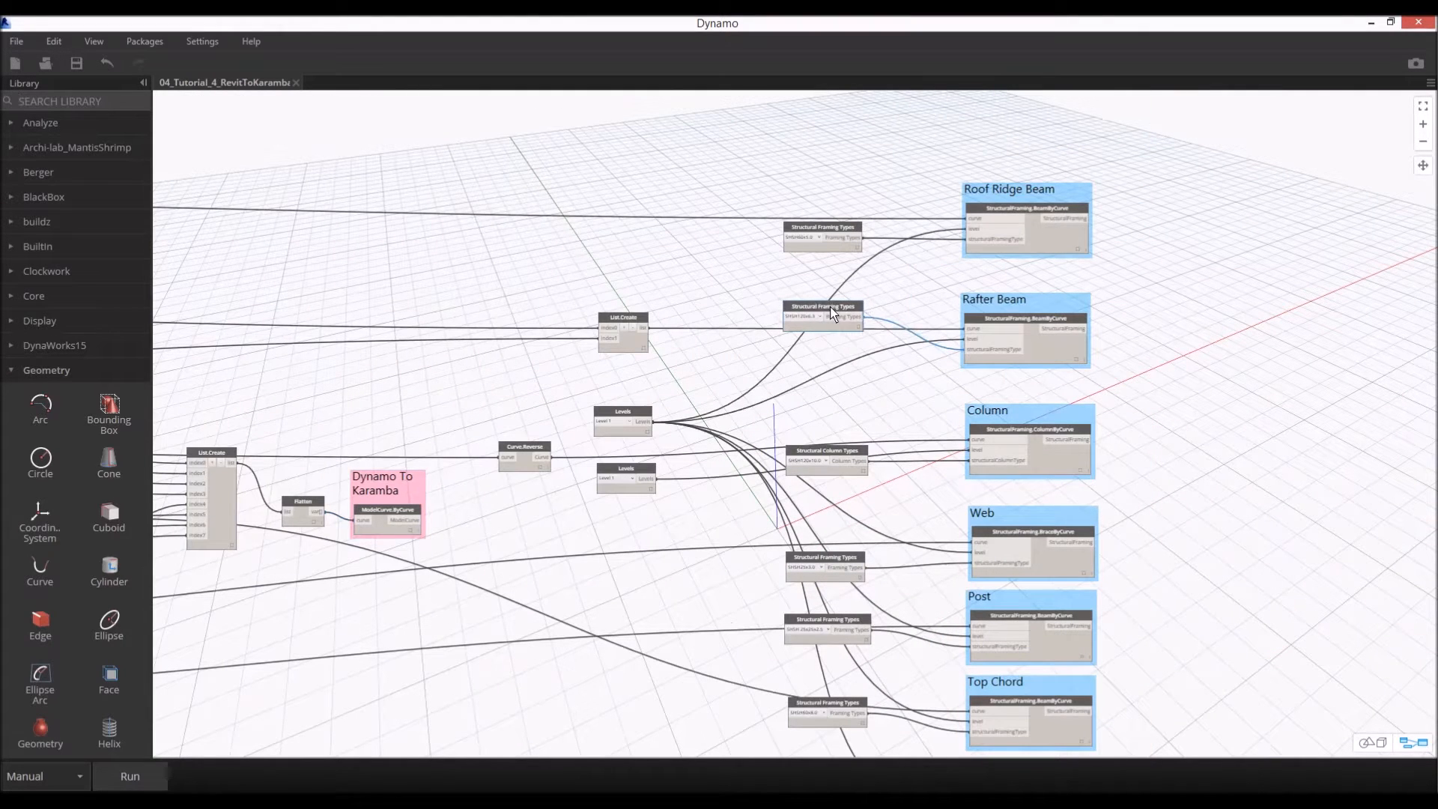
{"action": "left_click_drag", "start_coordinate": [844, 313], "coordinate": [837, 343]}
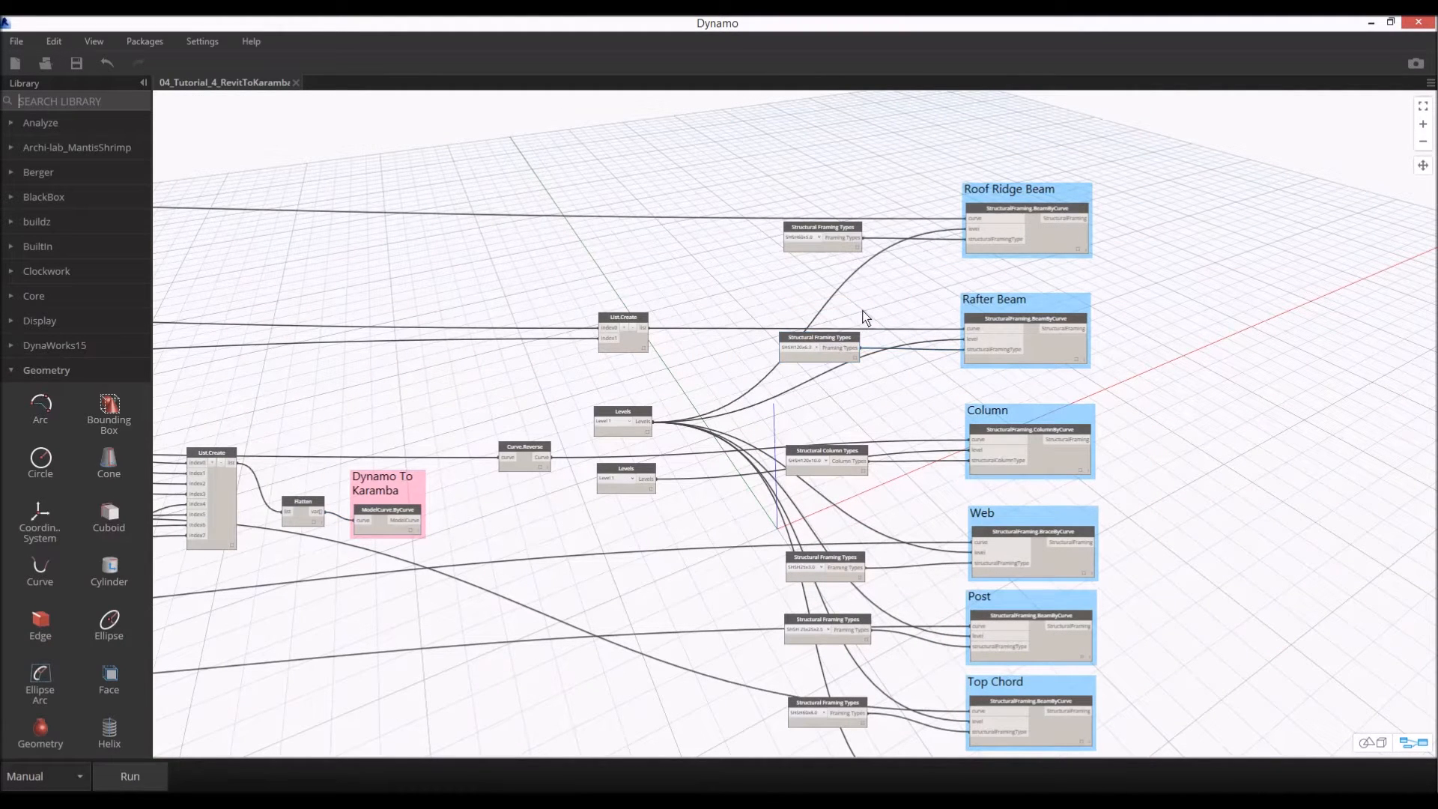
{"action": "scroll", "coordinate": [869, 289], "scroll_direction": "down", "scroll_amount": 1}
- Restore Dynamo beside Revit and examine the graph's framing outputs, Dynamo To Karamba group and member geometry groups
{"action": "left_click", "coordinate": [1390, 22]}
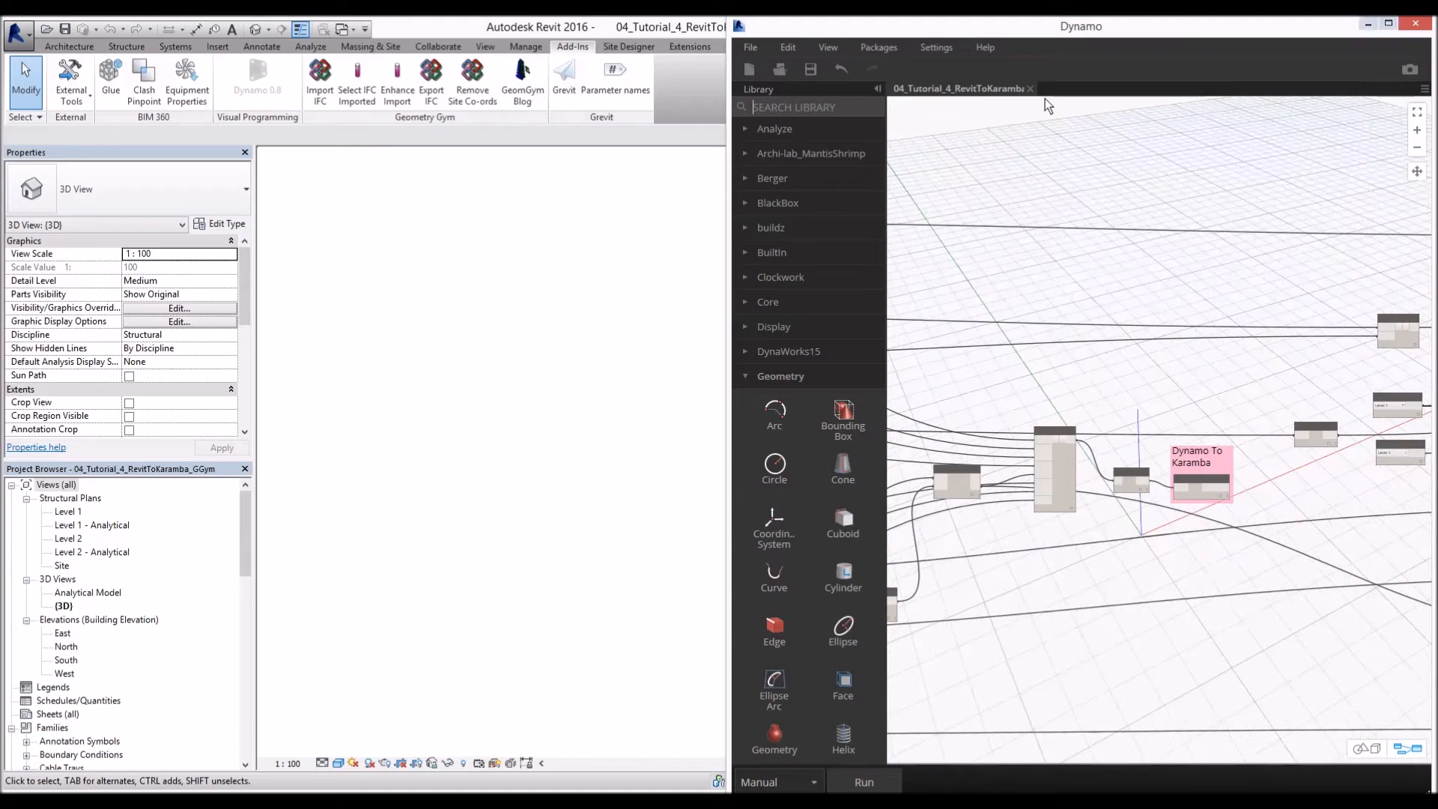
{"action": "scroll", "coordinate": [1108, 354], "scroll_direction": "down", "scroll_amount": 1}
{"action": "middle_click_drag", "start_coordinate": [1144, 350], "coordinate": [875, 350]}
{"action": "middle_click_drag", "start_coordinate": [1223, 320], "coordinate": [1076, 310]}
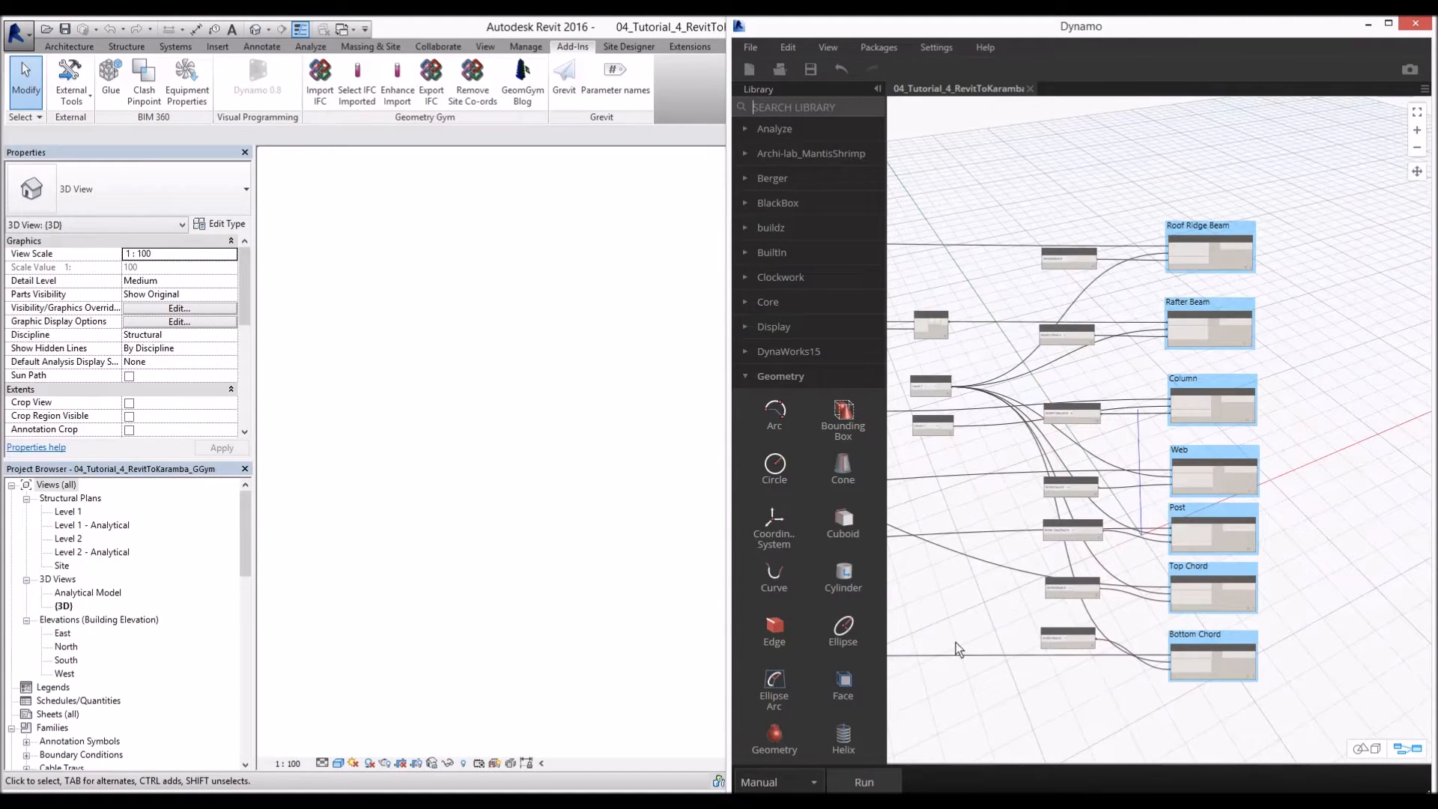
{"action": "scroll", "coordinate": [955, 641], "scroll_direction": "down", "scroll_amount": 6}
{"action": "scroll", "coordinate": [1140, 586], "scroll_direction": "up", "scroll_amount": 5}
{"action": "scroll", "coordinate": [1121, 583], "scroll_direction": "up", "scroll_amount": 2}
{"action": "scroll", "coordinate": [1052, 429], "scroll_direction": "up", "scroll_amount": 2}
{"action": "scroll", "coordinate": [1093, 434], "scroll_direction": "up", "scroll_amount": 2}
{"action": "scroll", "coordinate": [1183, 450], "scroll_direction": "up", "scroll_amount": 2}
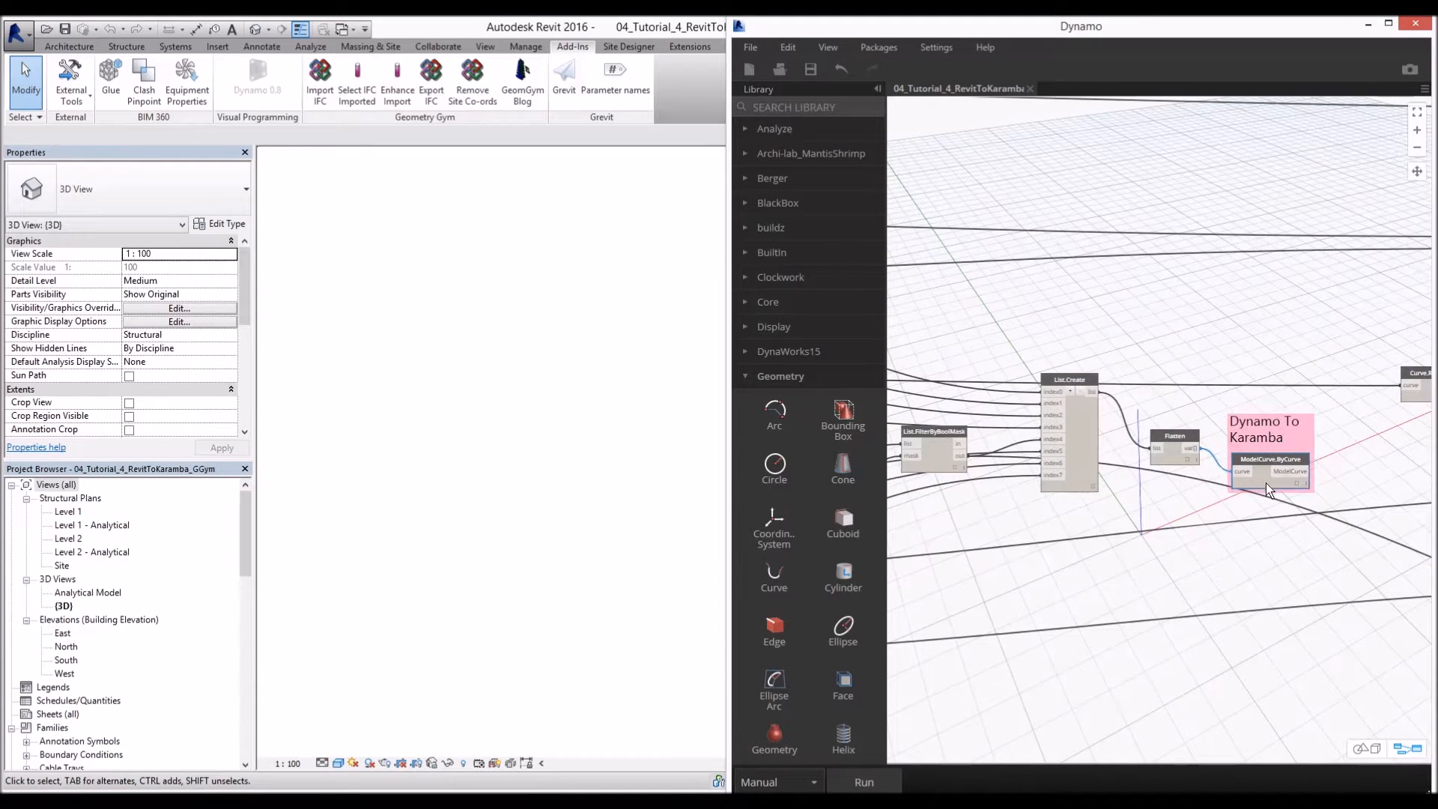
{"action": "scroll", "coordinate": [1054, 493], "scroll_direction": "down", "scroll_amount": 6}
{"action": "scroll", "coordinate": [1040, 298], "scroll_direction": "up", "scroll_amount": 5}
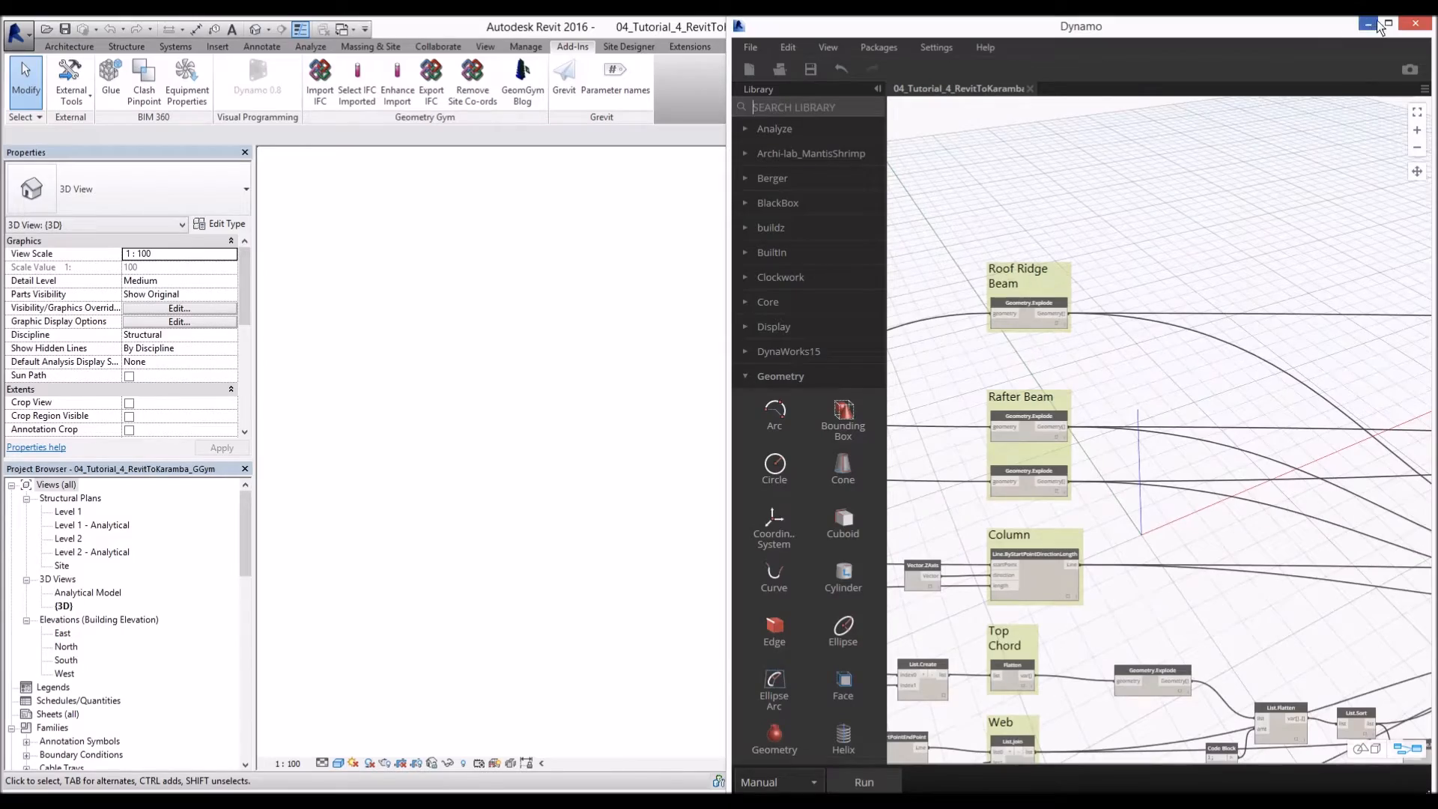
- Maximize Dynamo and examine the Structural Framing Types and Structural Column Types nodes feeding the blue member groups
{"action": "left_click", "coordinate": [1388, 23]}
{"action": "scroll", "coordinate": [963, 280], "scroll_direction": "down", "scroll_amount": 3}
{"action": "scroll", "coordinate": [1074, 421], "scroll_direction": "up", "scroll_amount": 3}
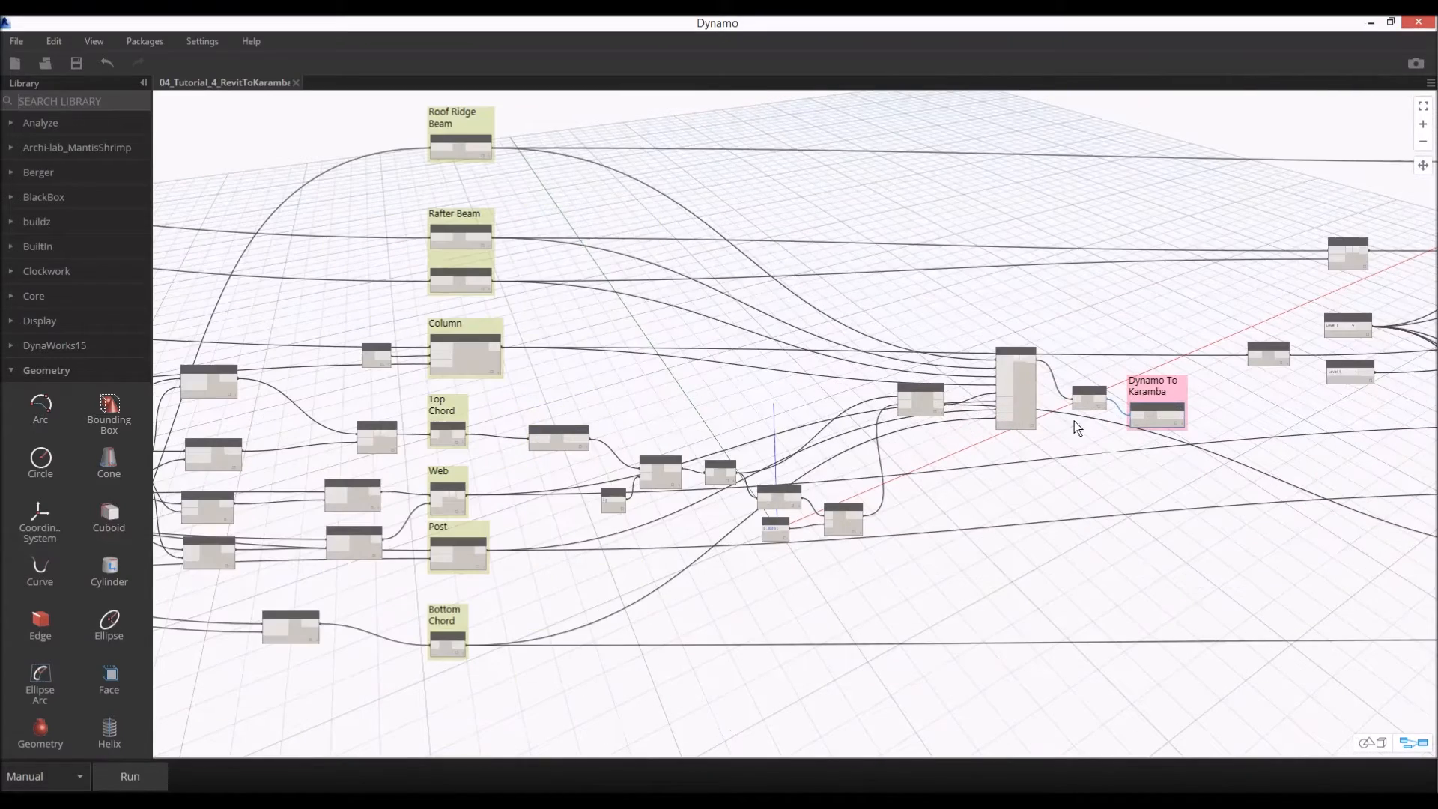
{"action": "scroll", "coordinate": [686, 342], "scroll_direction": "down", "scroll_amount": 1}
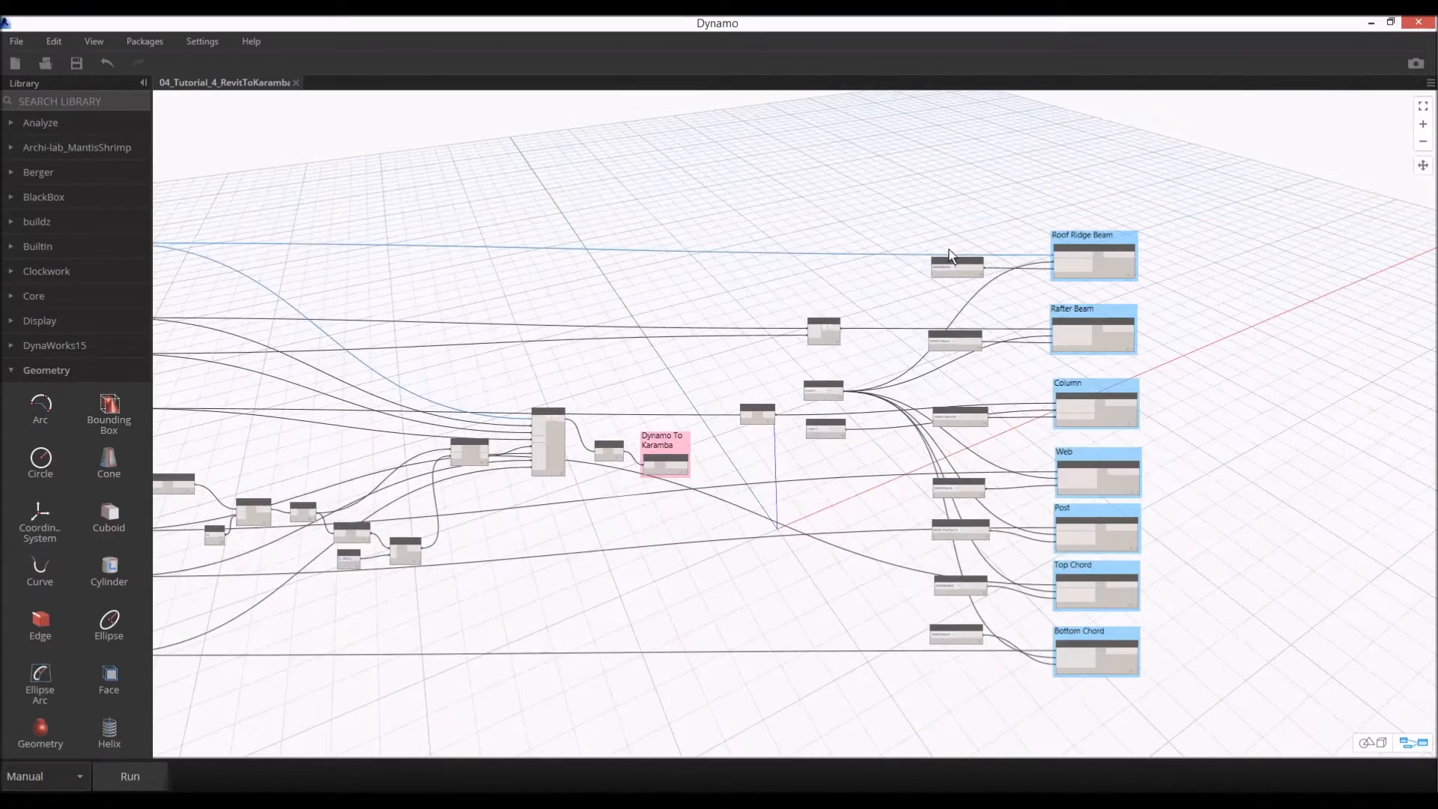
{"action": "scroll", "coordinate": [1094, 272], "scroll_direction": "up", "scroll_amount": 5}
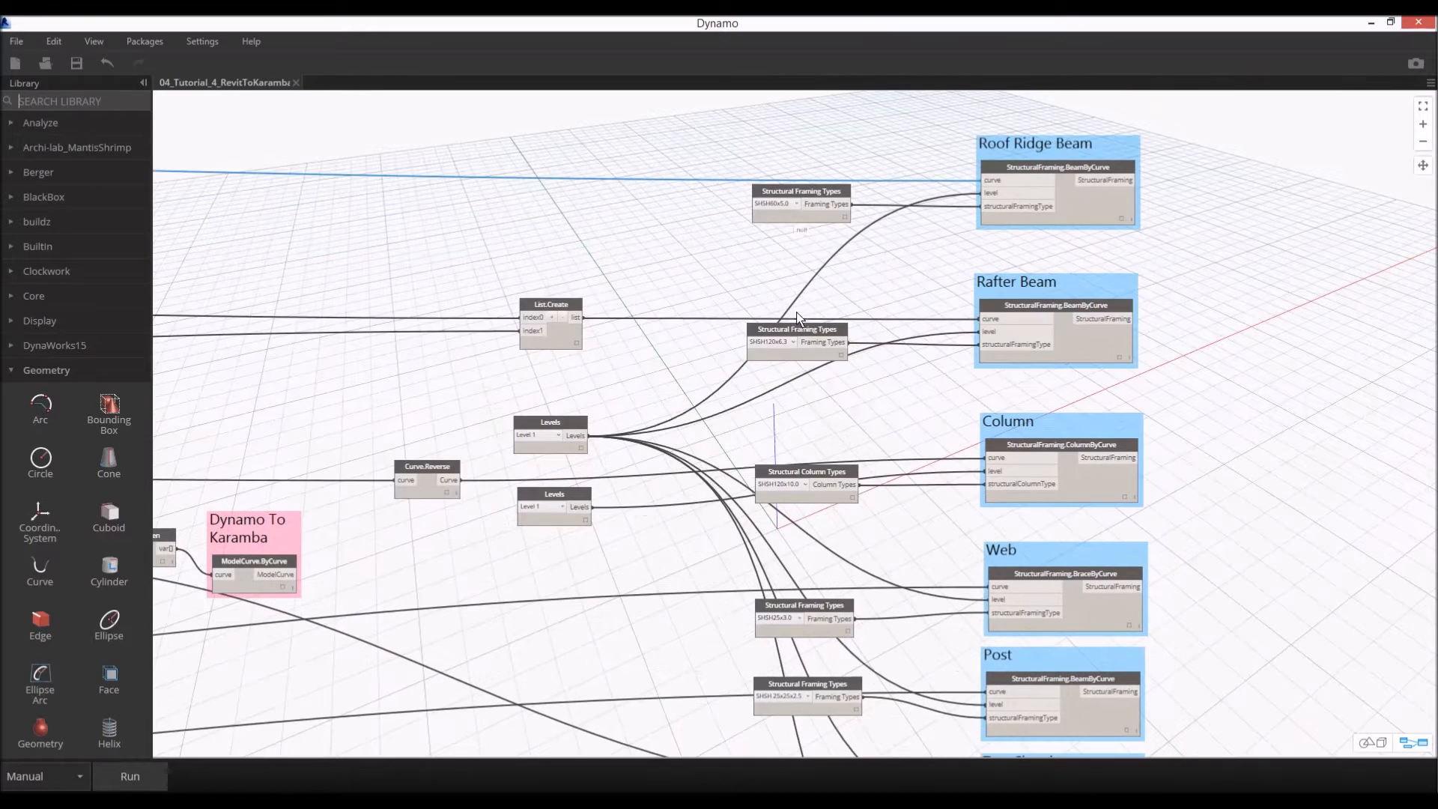
{"action": "middle_click_drag", "start_coordinate": [918, 503], "coordinate": [909, 380]}
- Switch to Rhino to check the Karamba cross-section names, and return to Dynamo to compare them with the framing type nodes
{"action": "left_click", "coordinate": [384, 790]}
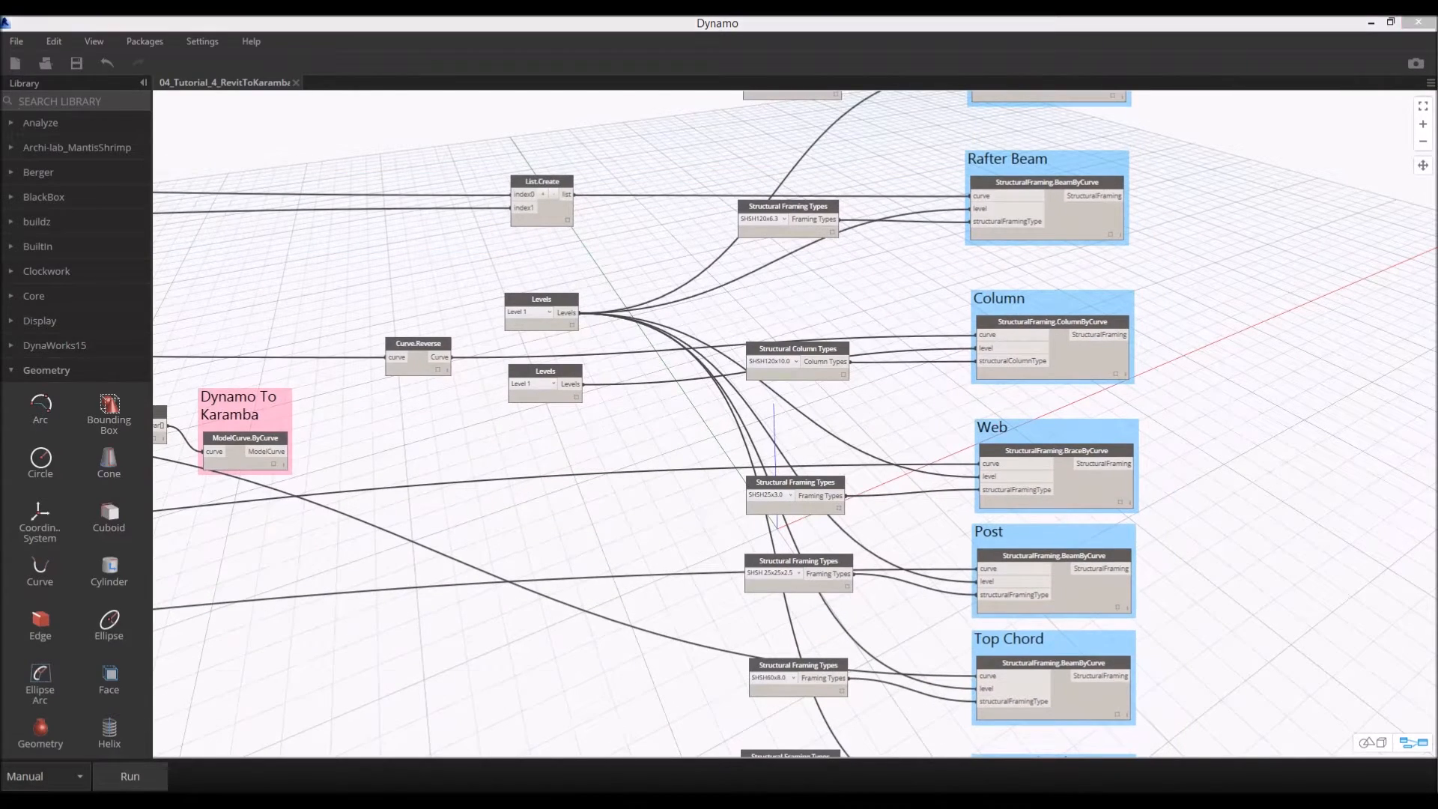
{"action": "left_click", "coordinate": [427, 744]}
{"action": "scroll", "coordinate": [349, 492], "scroll_direction": "down", "scroll_amount": 5}
{"action": "right_click_drag", "start_coordinate": [403, 497], "coordinate": [367, 520]}
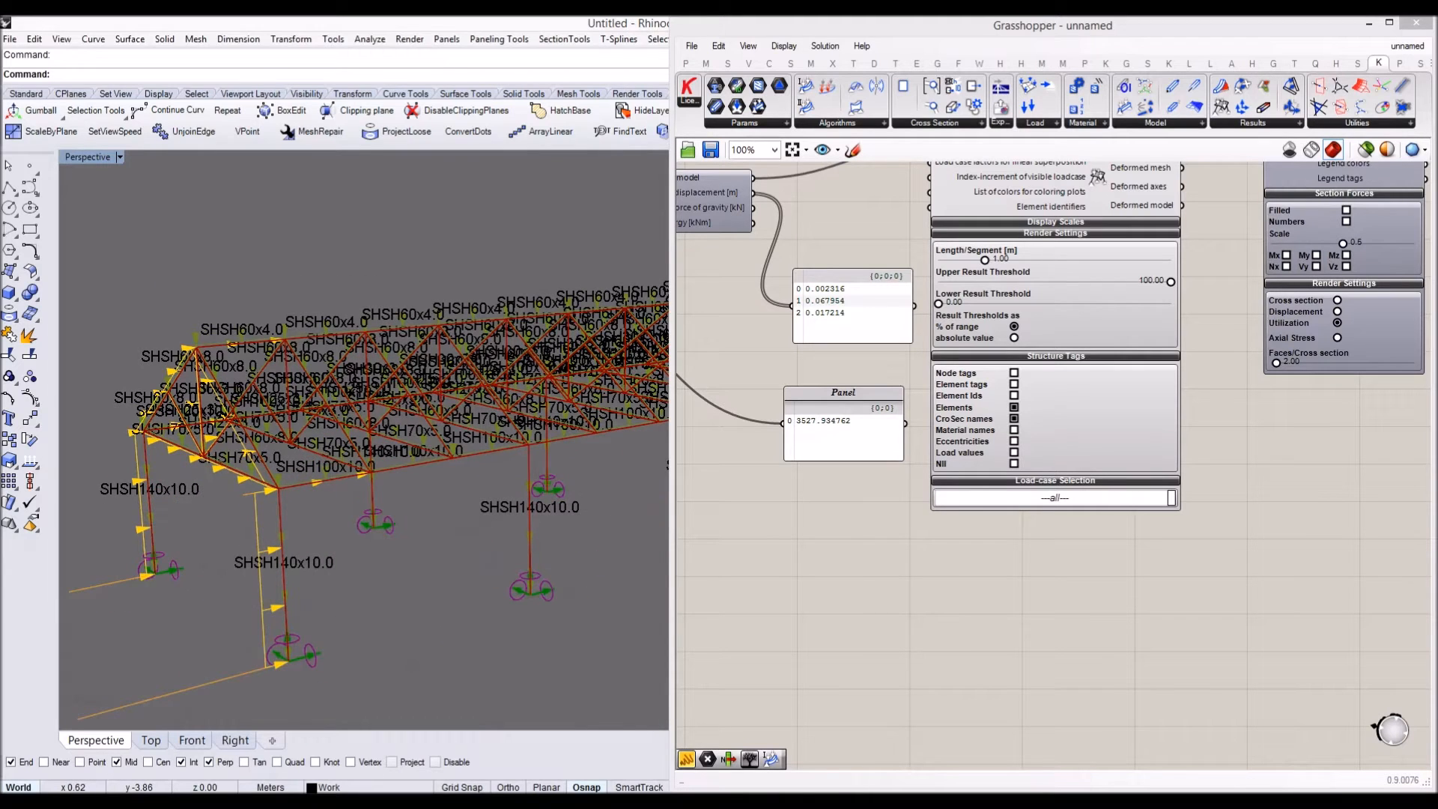
{"action": "left_click", "coordinate": [542, 737]}
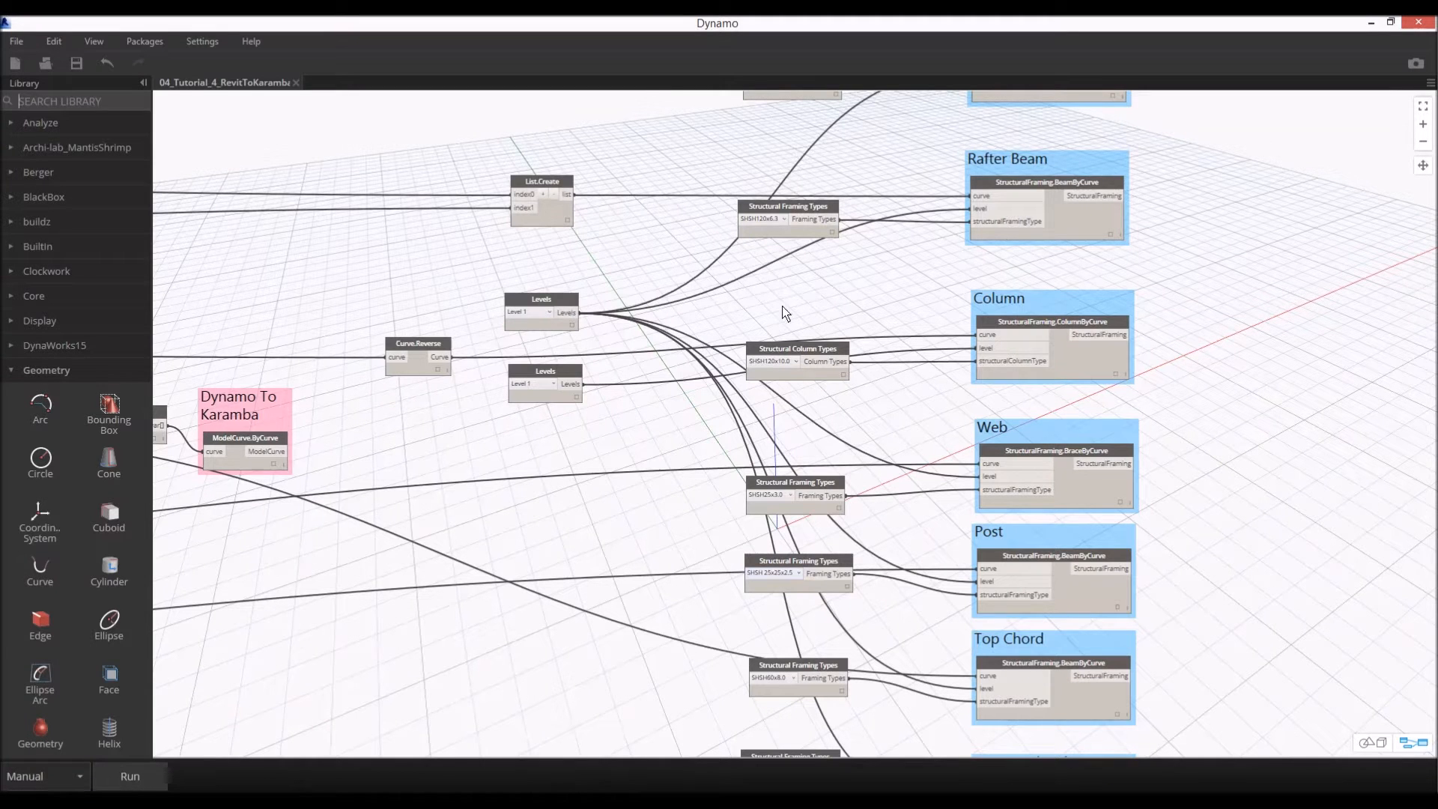
{"action": "scroll", "coordinate": [741, 322], "scroll_direction": "up", "scroll_amount": 2}
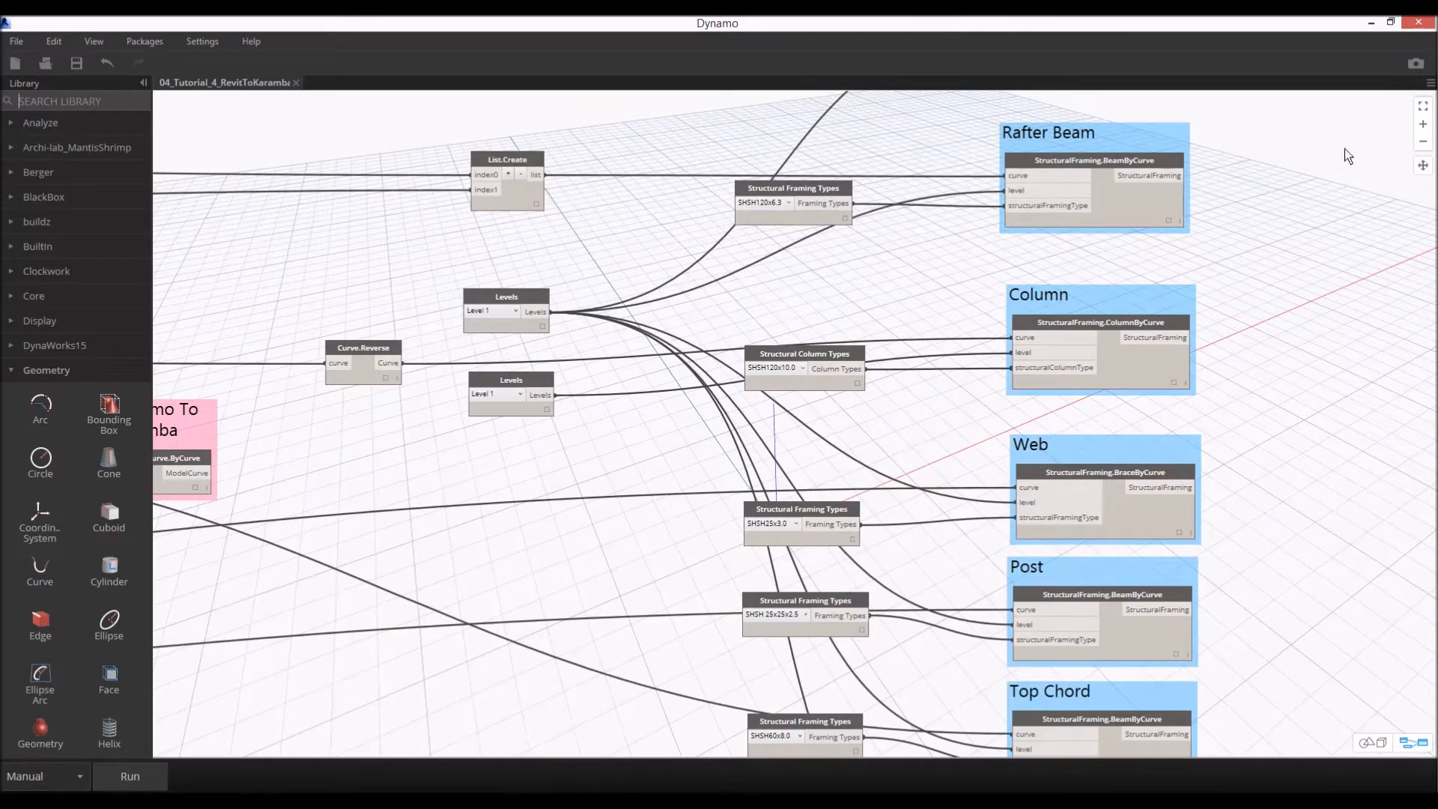
- Restore Dynamo beside Revit and confirm UK as the regional setting in the Autodesk Revit Extensions preferences
{"action": "left_click", "coordinate": [1391, 24]}
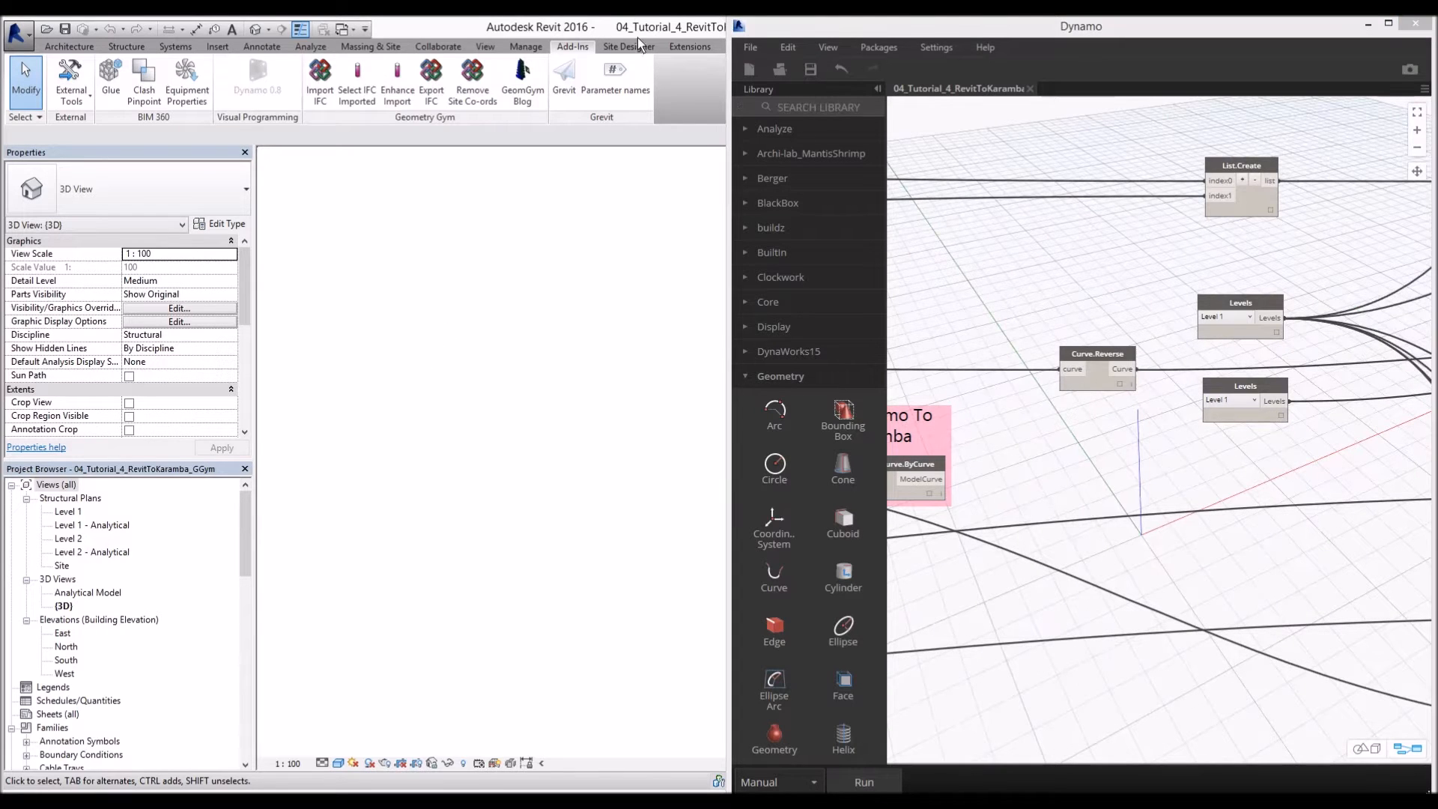
{"action": "left_click", "coordinate": [683, 48]}
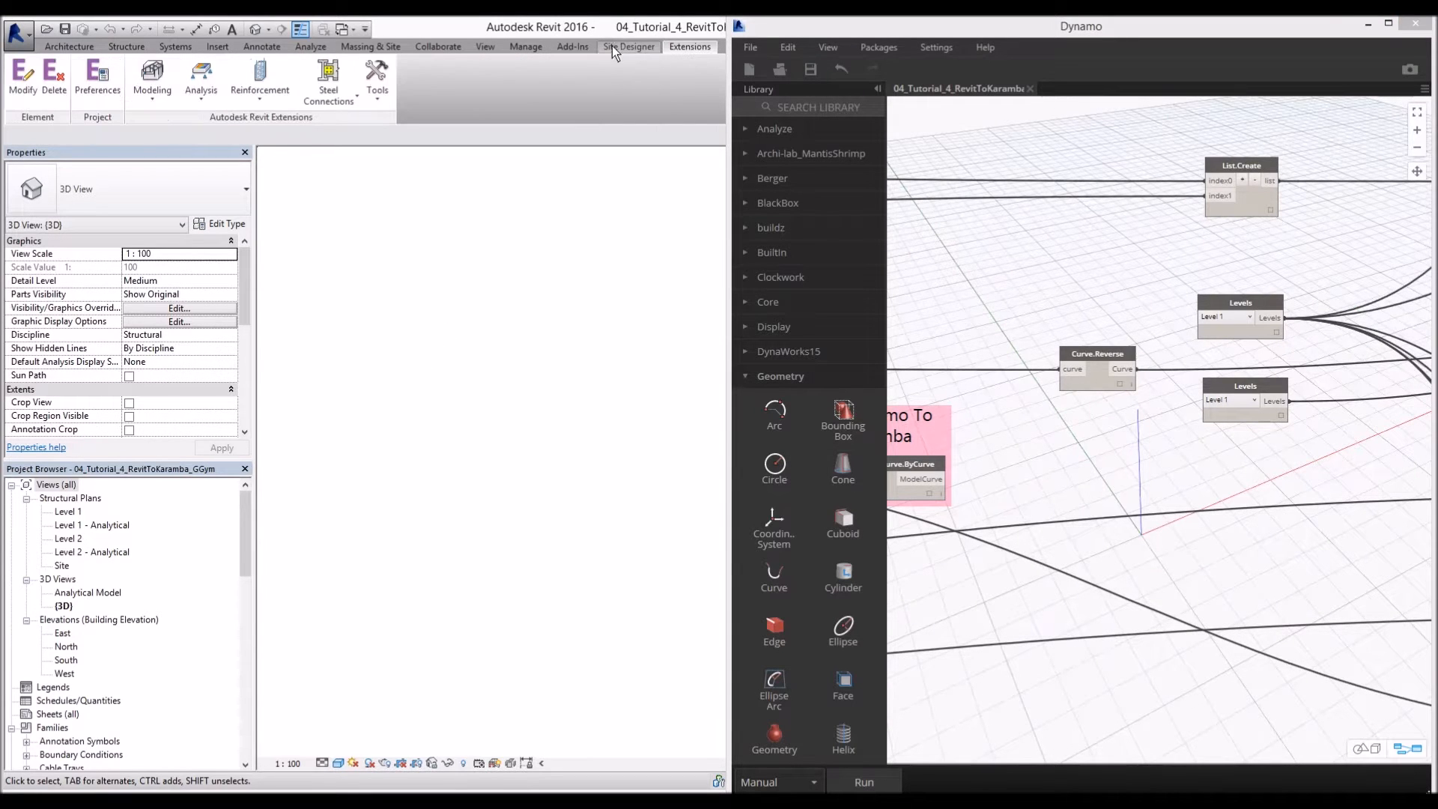
{"action": "left_click", "coordinate": [430, 48]}
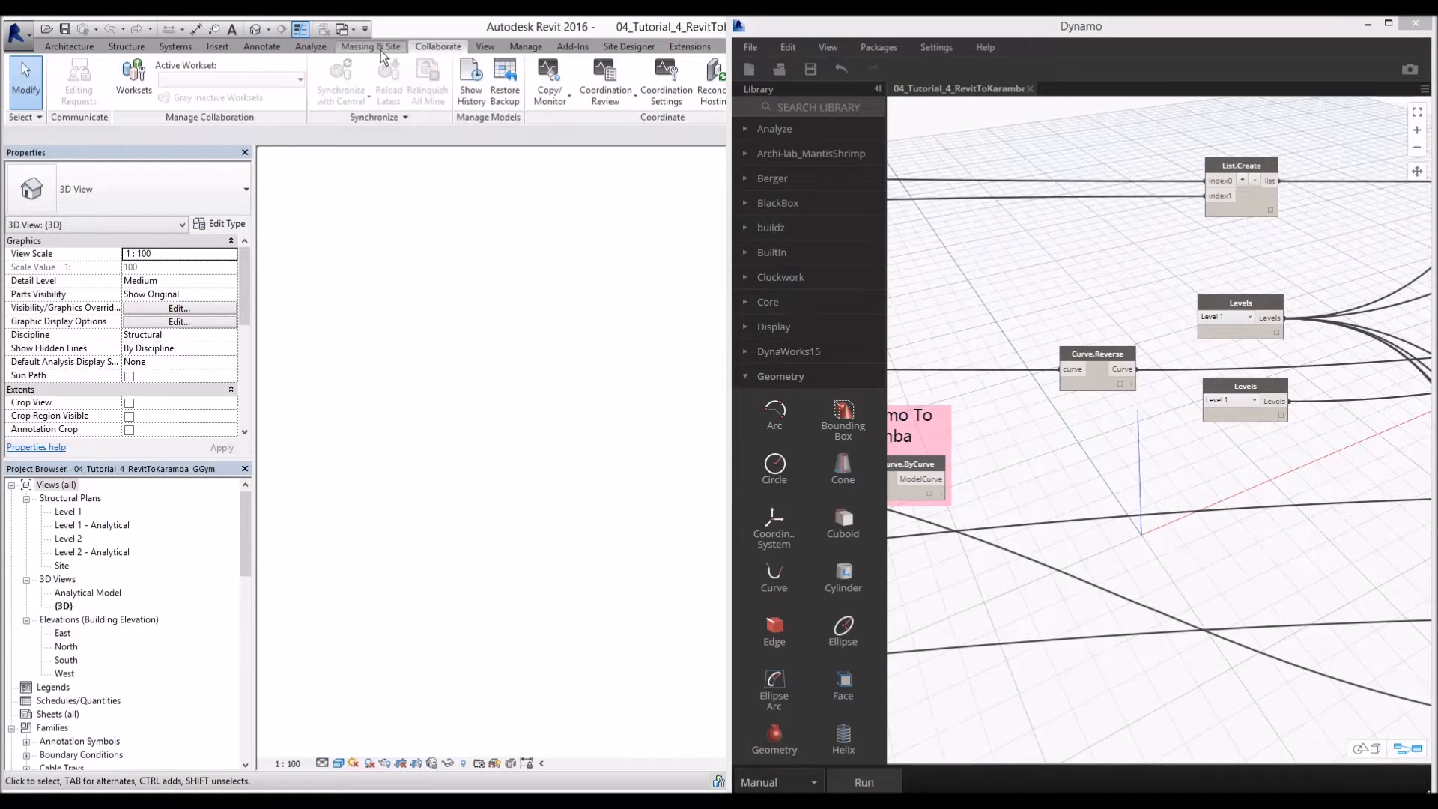
{"action": "left_click", "coordinate": [524, 47]}
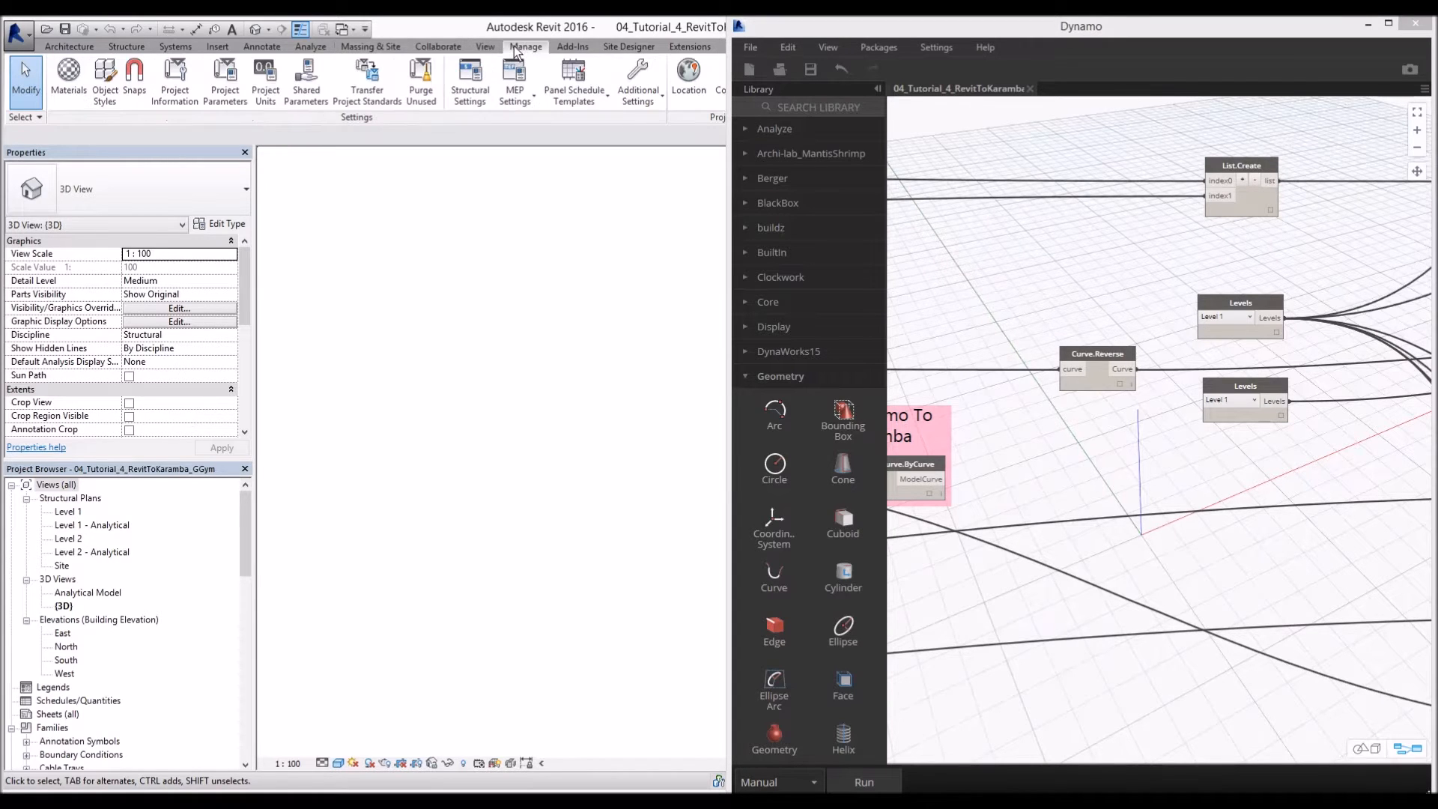
{"action": "left_click", "coordinate": [683, 48]}
{"action": "left_click", "coordinate": [120, 84]}
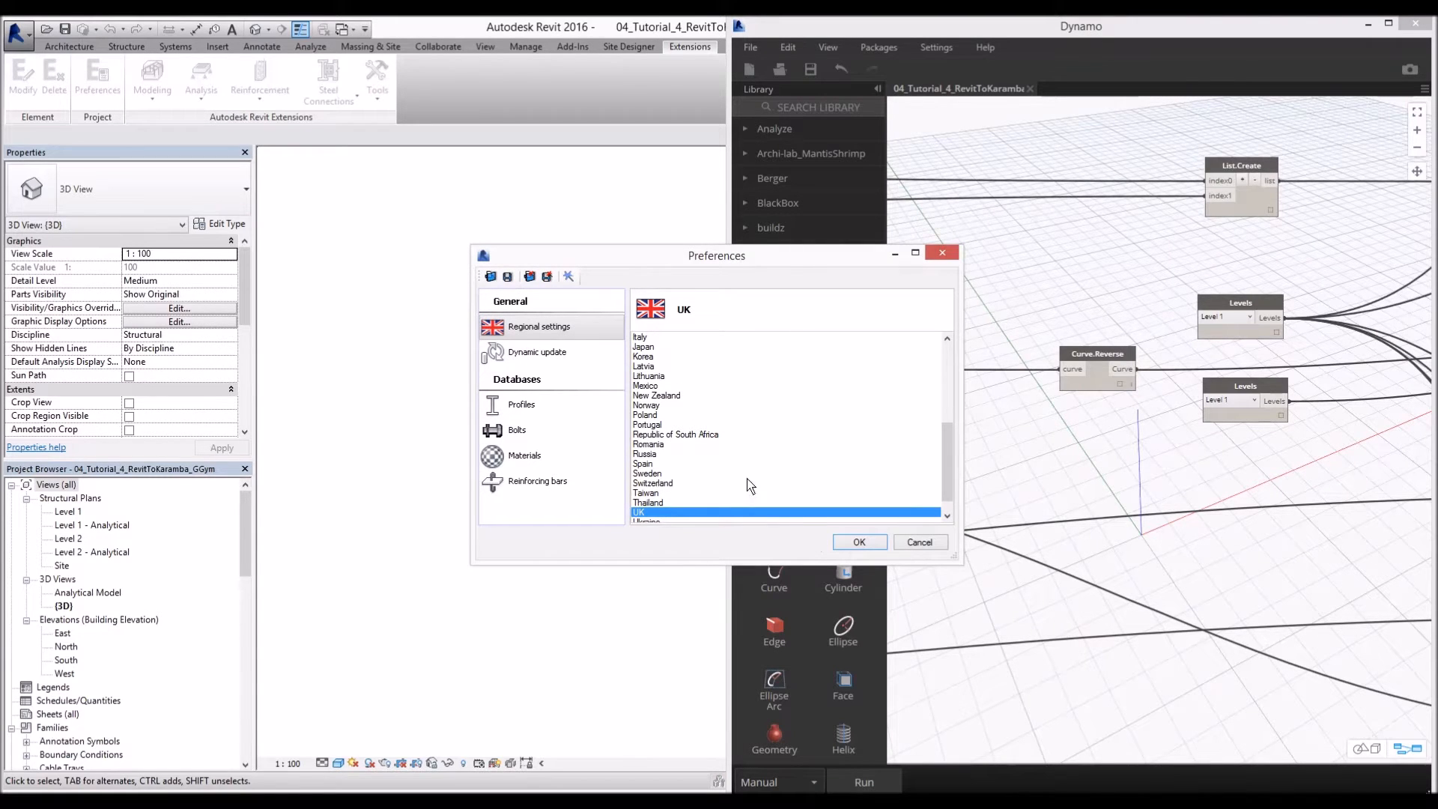
{"action": "left_click", "coordinate": [858, 542]}
- Try selecting the British hot rolled section RHSH 100x60x4 for columns and framings in the Content generator
{"action": "left_click", "coordinate": [377, 83]}
{"action": "left_click", "coordinate": [405, 159]}
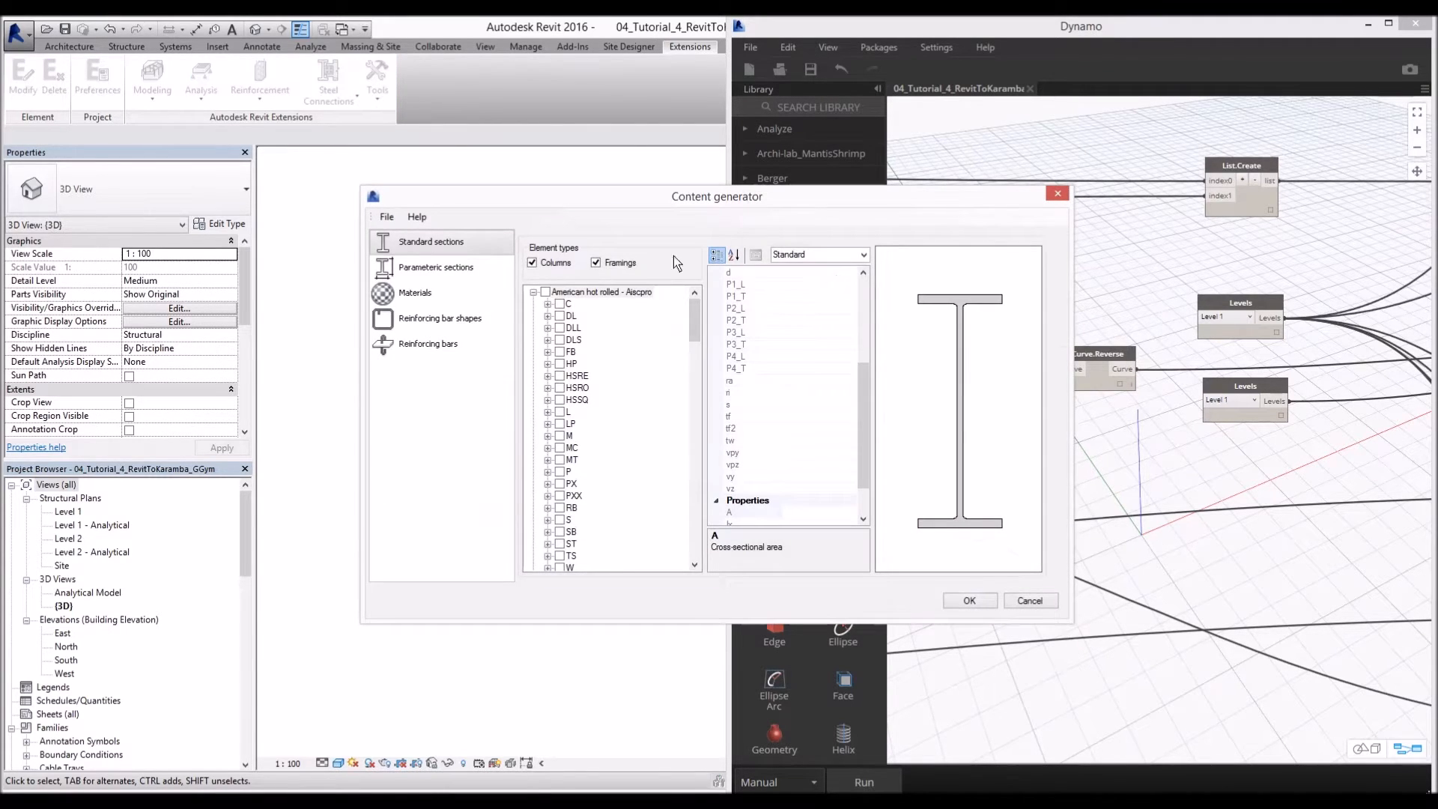
{"action": "left_click", "coordinate": [533, 293]}
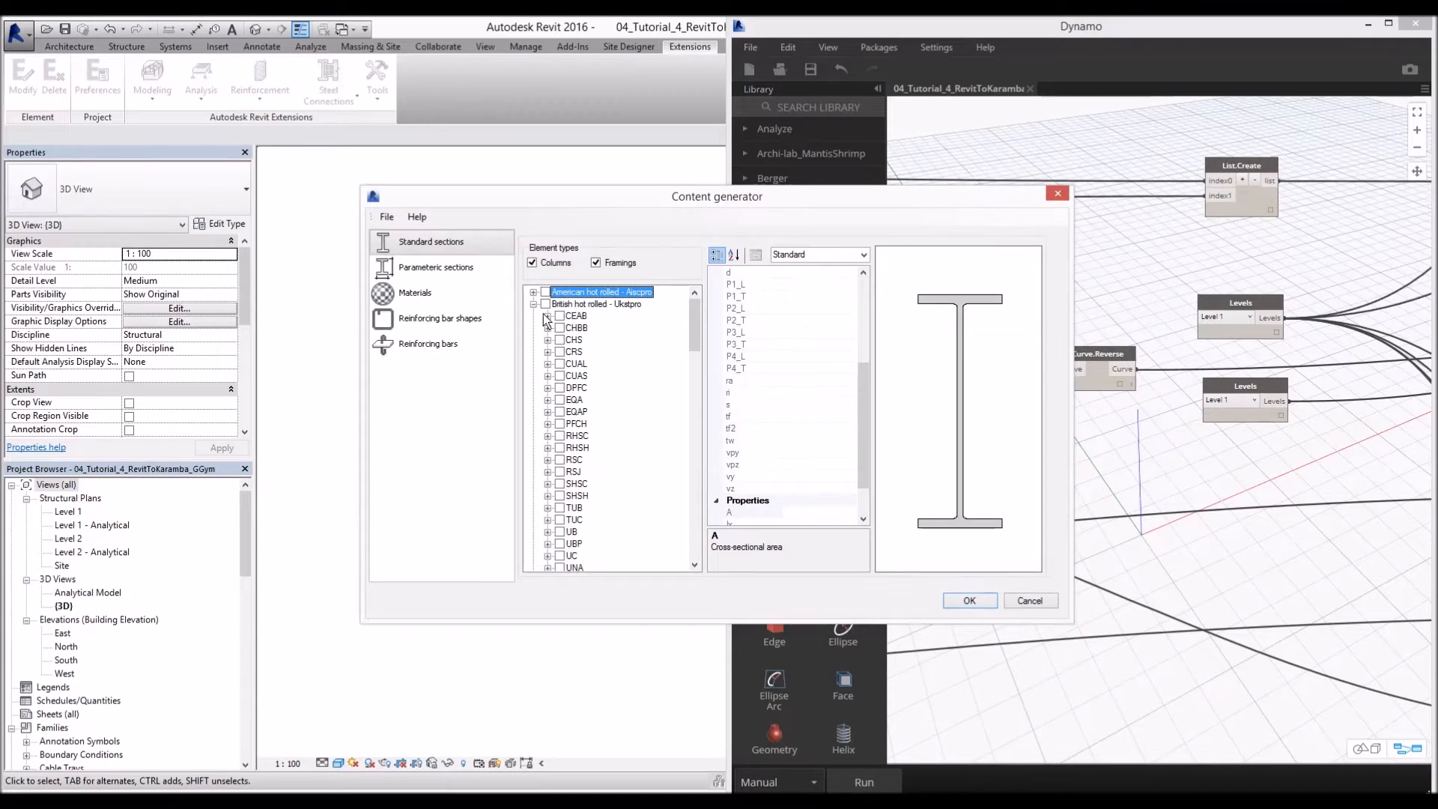
{"action": "left_click", "coordinate": [592, 365]}
{"action": "scroll", "coordinate": [581, 375], "scroll_direction": "down", "scroll_amount": 2}
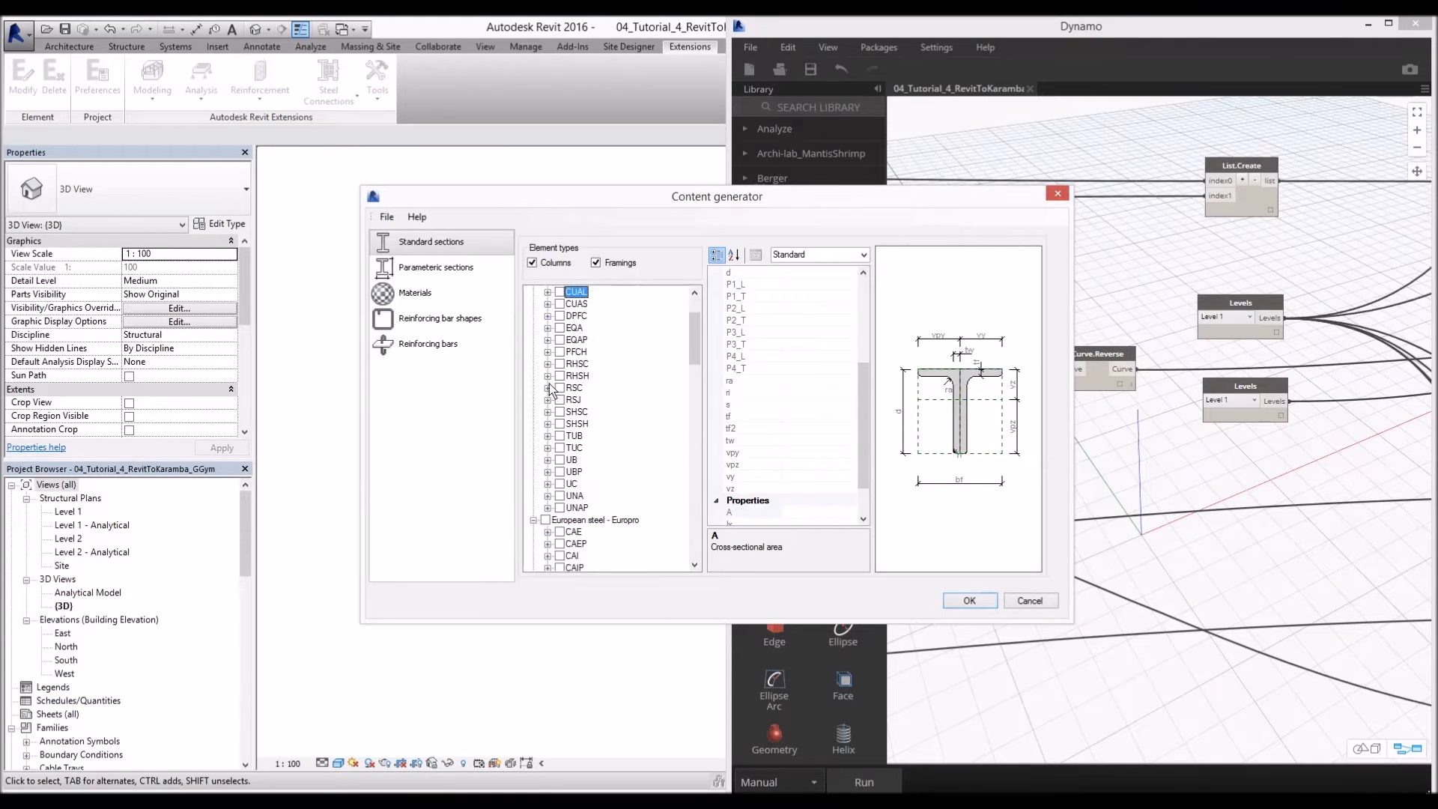
{"action": "left_click", "coordinate": [547, 375]}
{"action": "left_click", "coordinate": [591, 399]}
{"action": "left_click", "coordinate": [573, 399]}
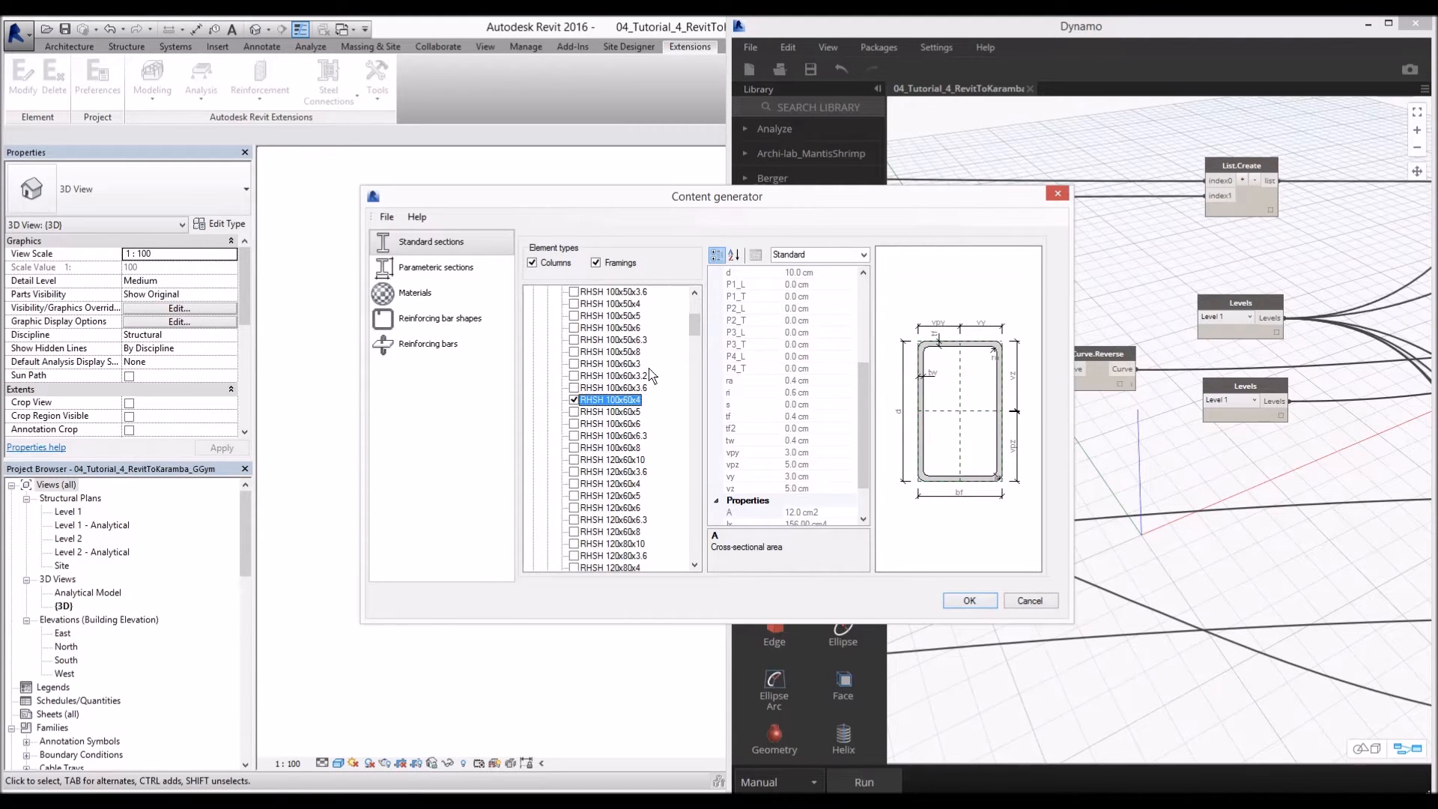
{"action": "left_click", "coordinate": [1029, 600]}
- Run the Dynamo graph to create the structural members in Revit, resolving the join errors by unjoining the elements
{"action": "scroll", "coordinate": [1062, 559], "scroll_direction": "down", "scroll_amount": 4}
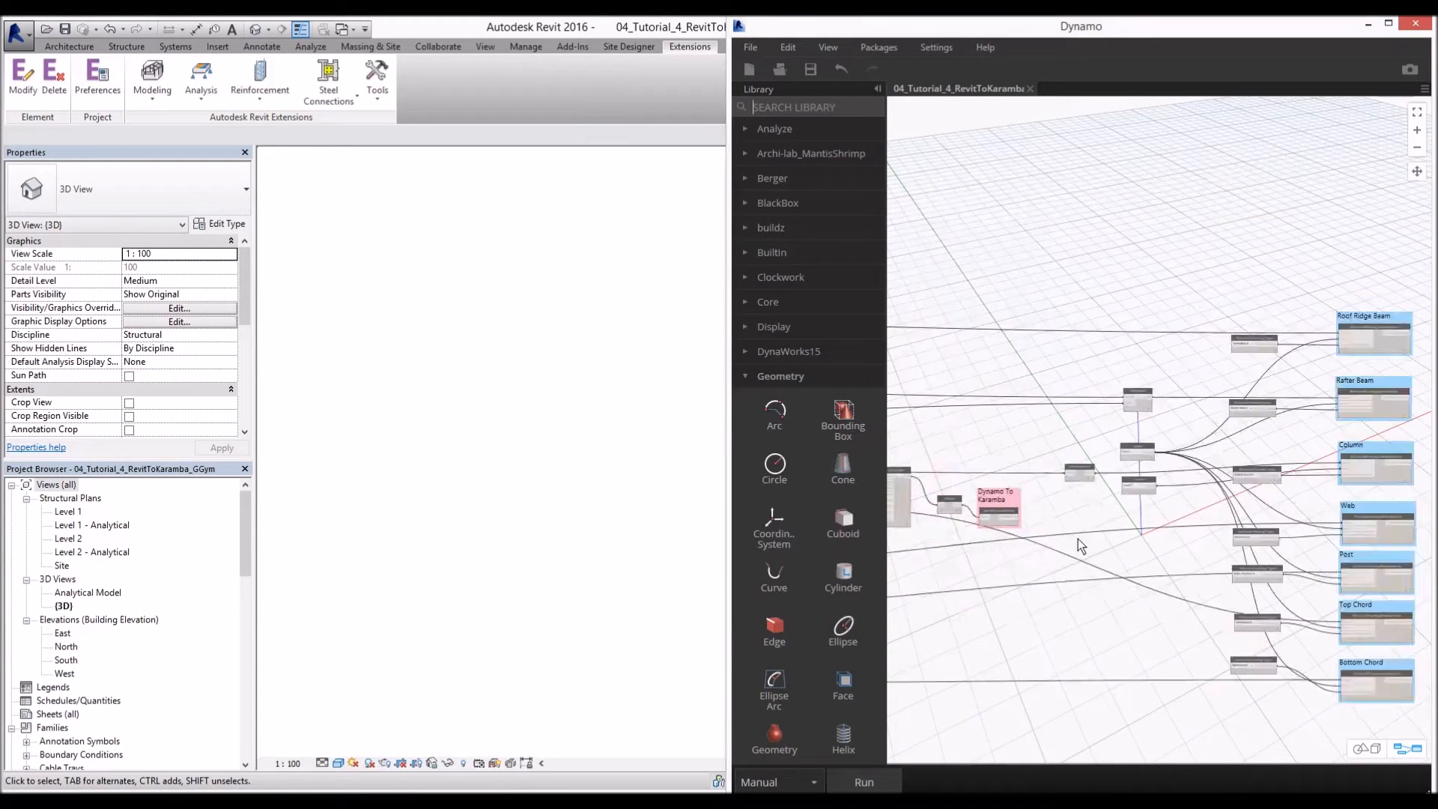
{"action": "scroll", "coordinate": [1233, 451], "scroll_direction": "up", "scroll_amount": 6}
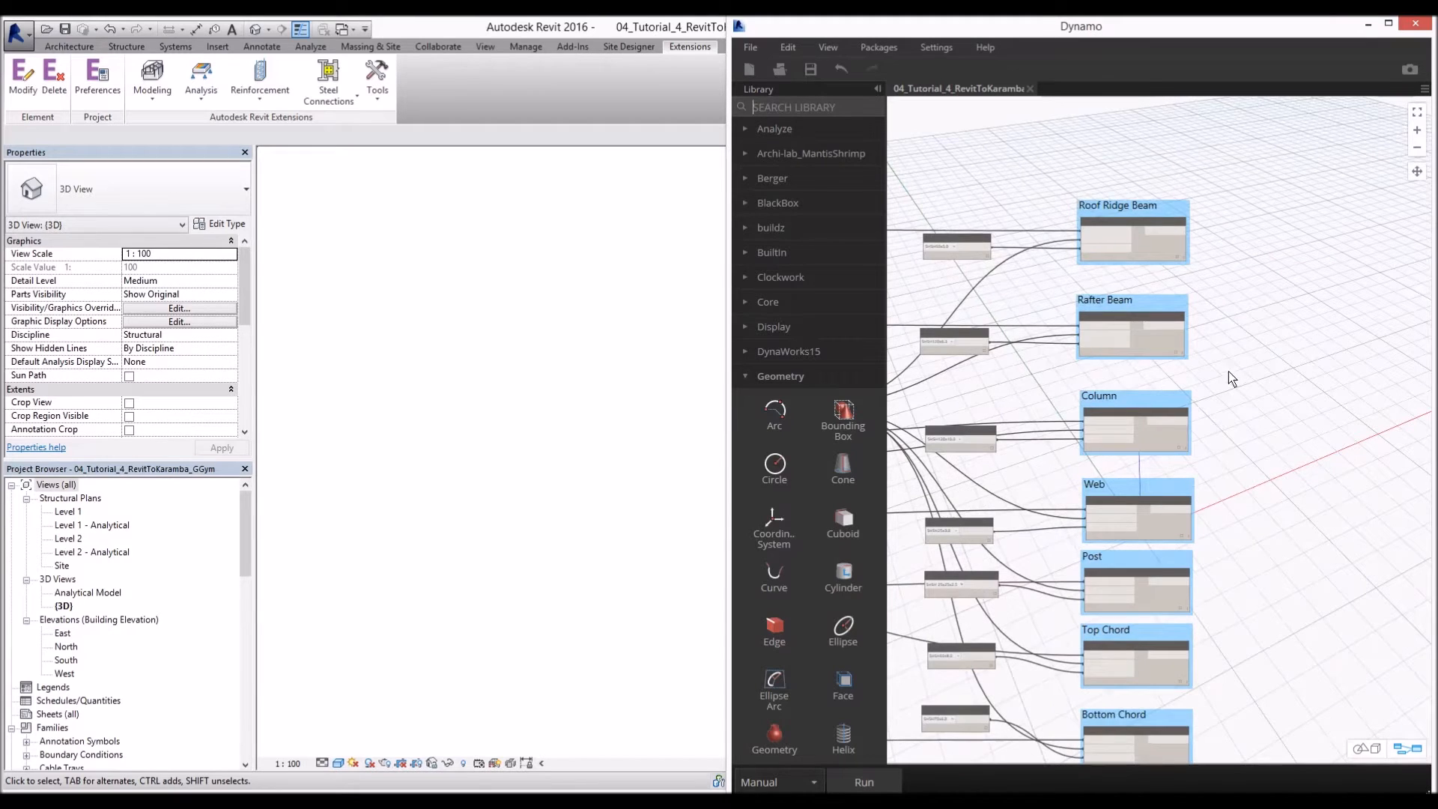
{"action": "scroll", "coordinate": [1041, 314], "scroll_direction": "up", "scroll_amount": 4}
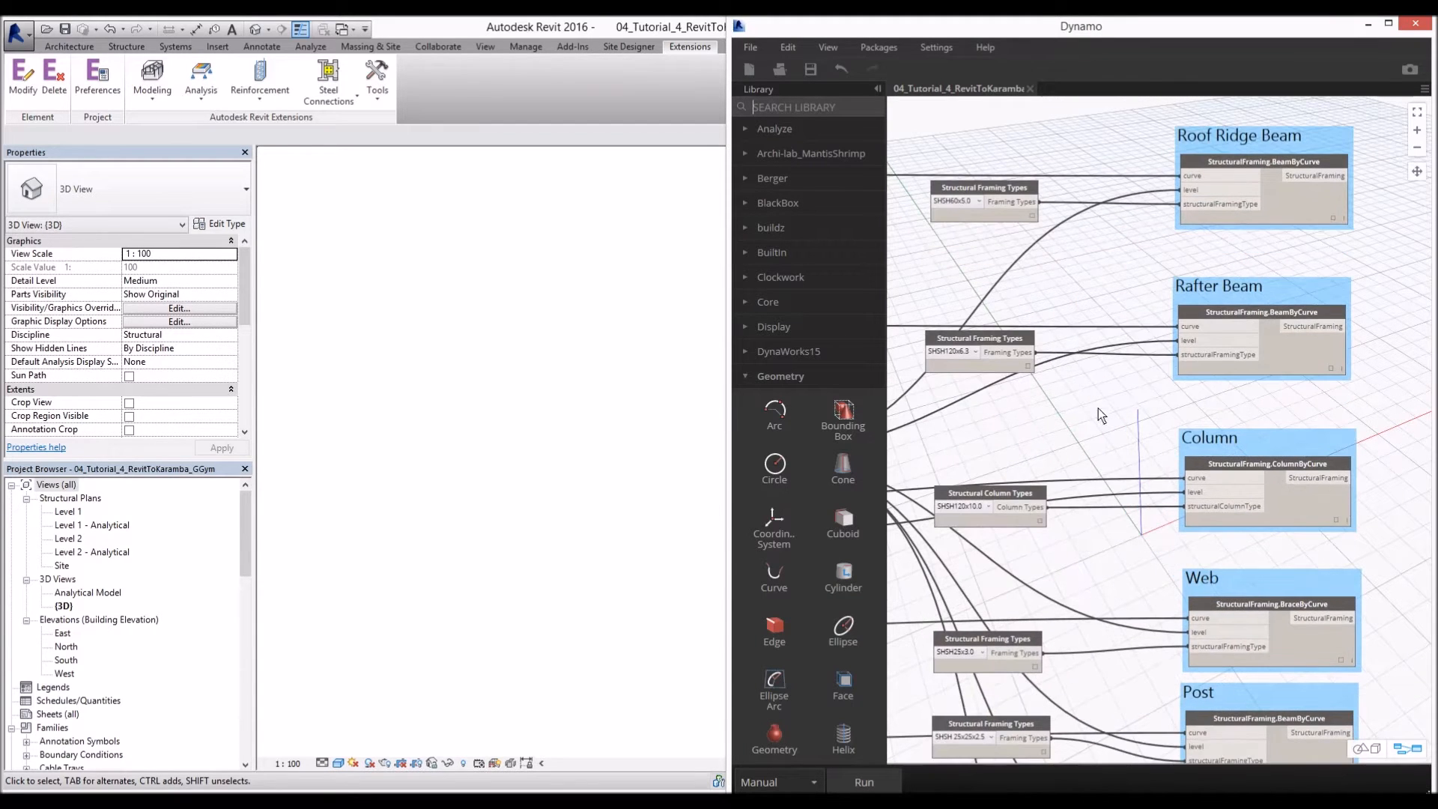
{"action": "scroll", "coordinate": [1076, 318], "scroll_direction": "down", "scroll_amount": 3}
{"action": "scroll", "coordinate": [1072, 319], "scroll_direction": "down", "scroll_amount": 2}
{"action": "left_click", "coordinate": [897, 780]}
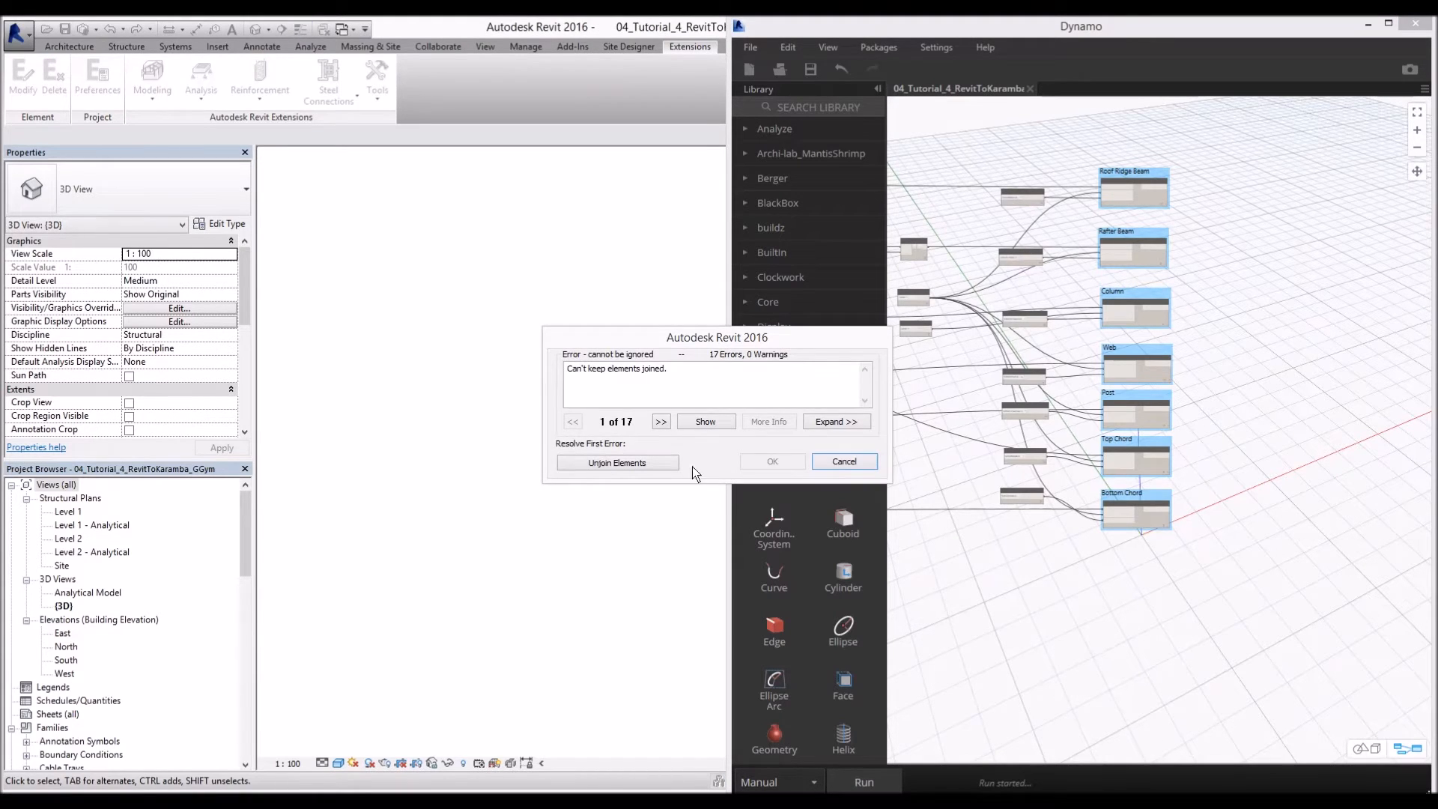
{"action": "left_click", "coordinate": [619, 462]}
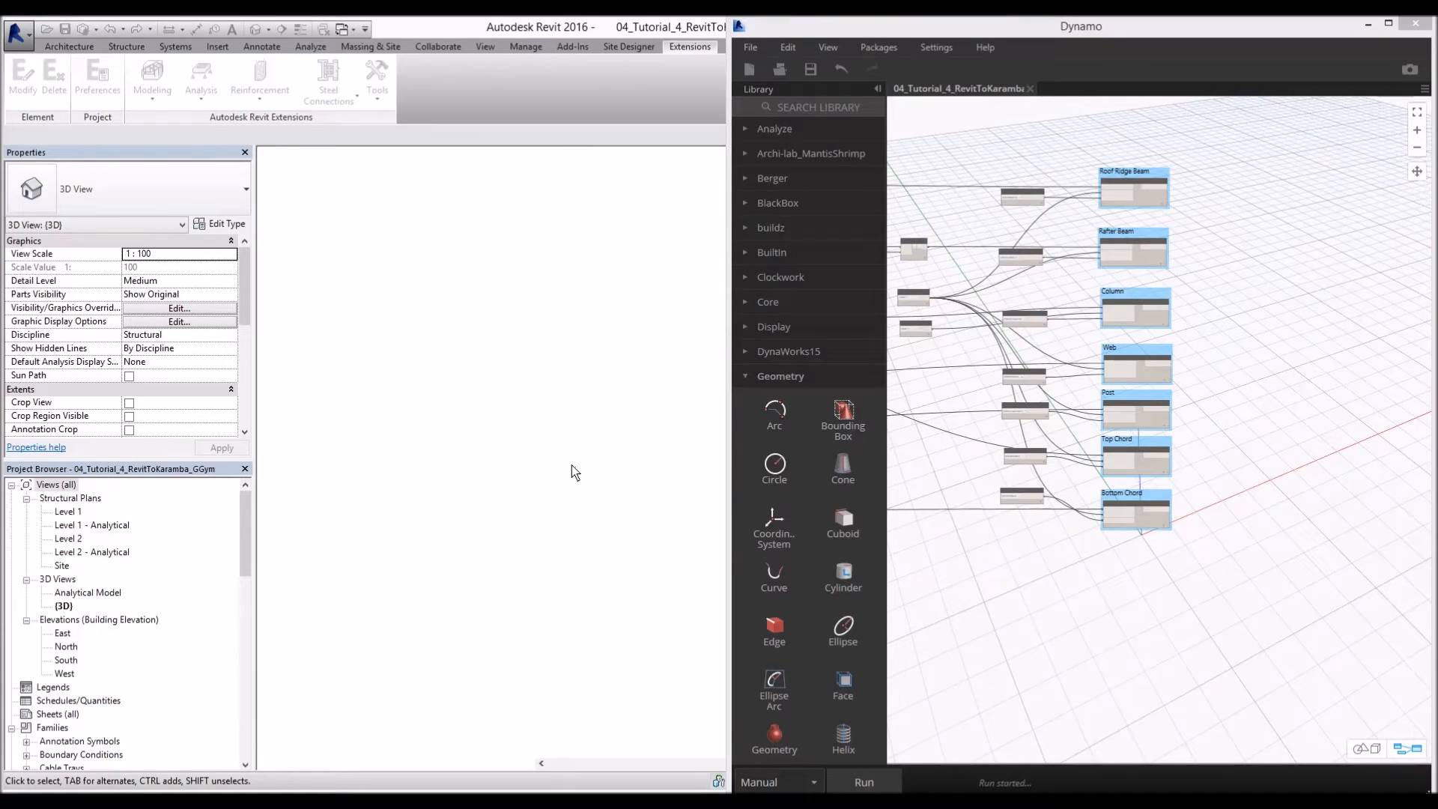
{"action": "left_click", "coordinate": [629, 466]}
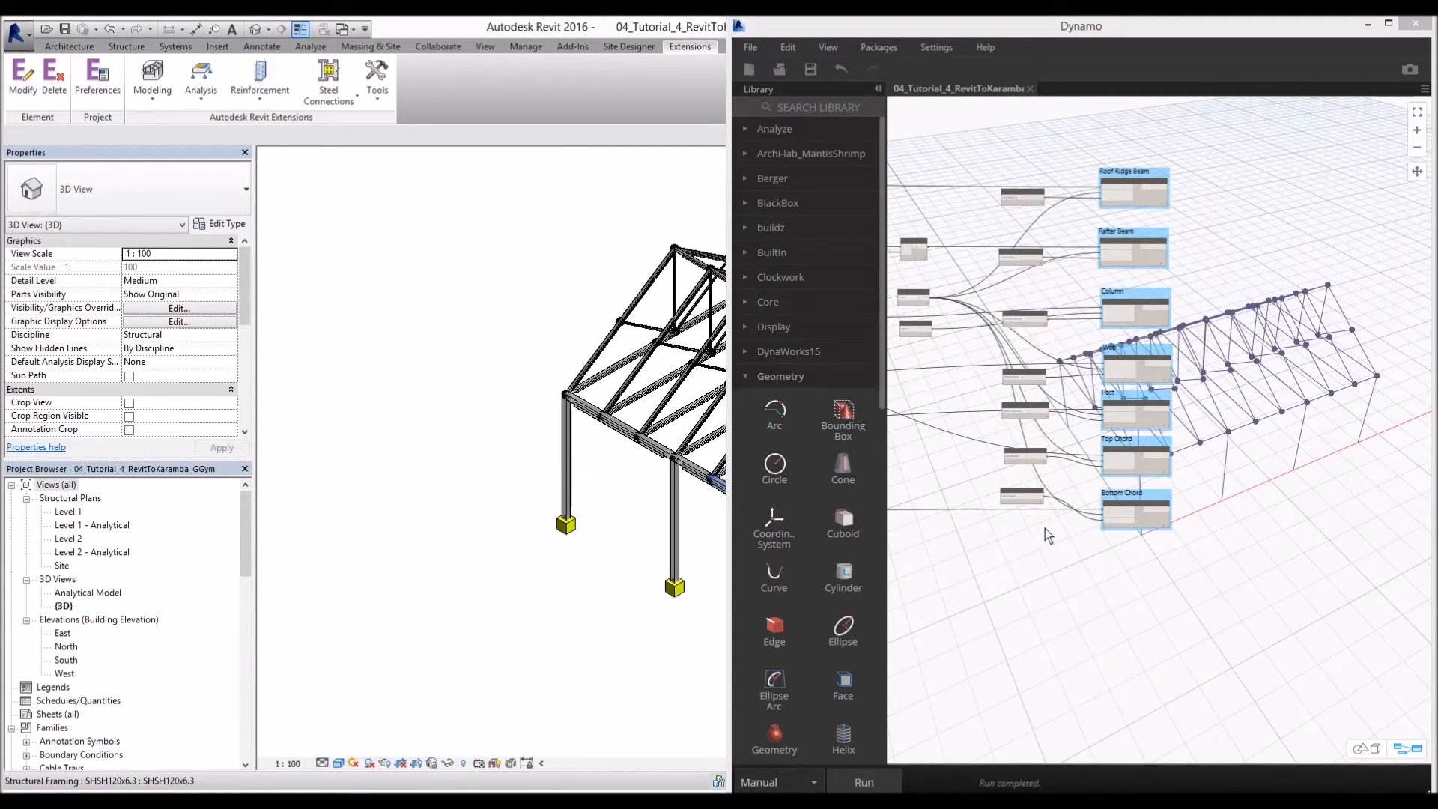
- Examine the generated structure in Dynamo's 3D geometry preview and in the Revit 3D view
{"action": "key", "text": "ctrl+b"}
{"action": "right_click_drag", "start_coordinate": [1024, 583], "coordinate": [1233, 380]}
{"action": "scroll", "coordinate": [1234, 382], "scroll_direction": "up", "scroll_amount": 3}
{"action": "right_click_drag", "start_coordinate": [1155, 402], "coordinate": [1379, 445]}
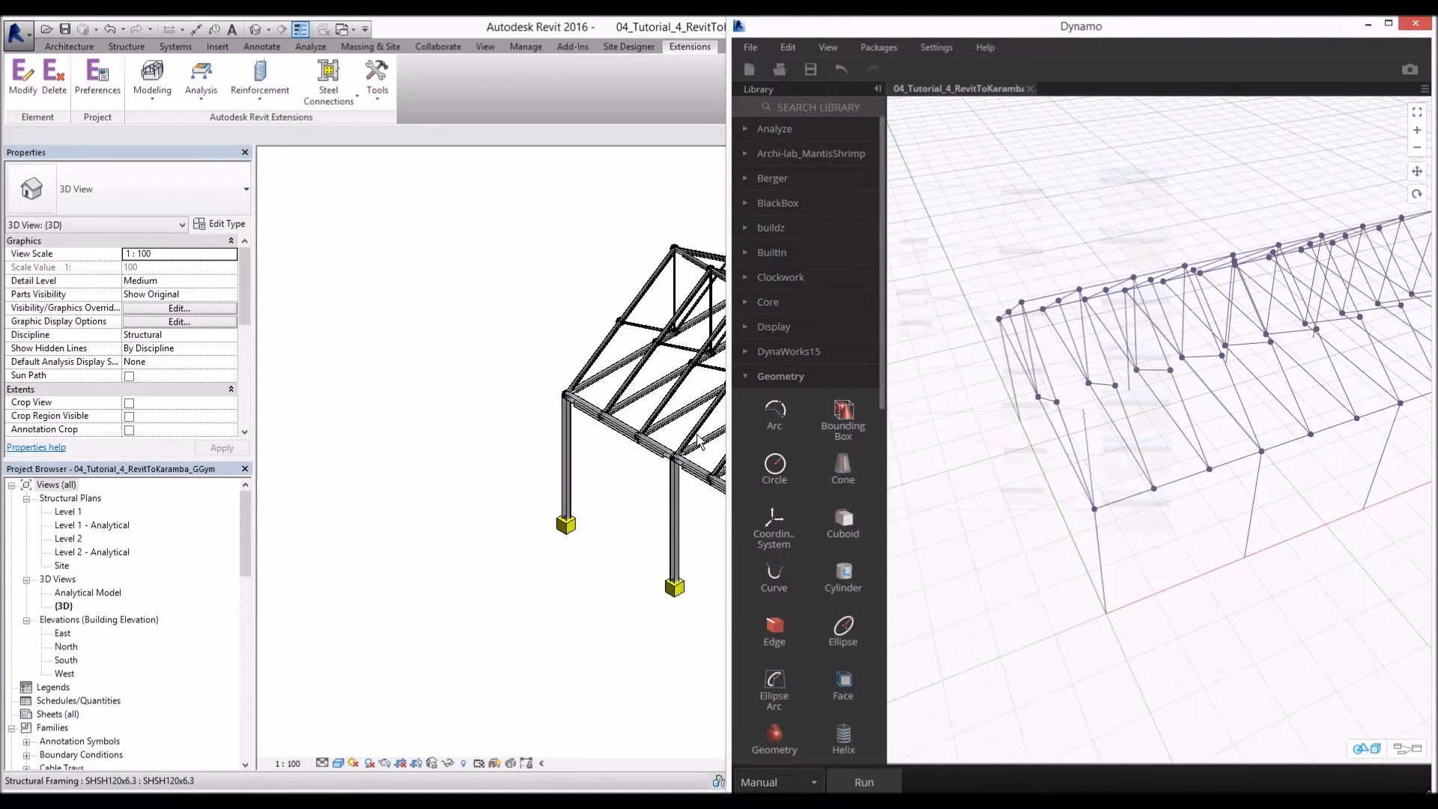
{"action": "middle_click_drag", "start_coordinate": [554, 418], "coordinate": [440, 423]}
{"action": "scroll", "coordinate": [540, 418], "scroll_direction": "down", "scroll_amount": 3}
{"action": "scroll", "coordinate": [417, 381], "scroll_direction": "up", "scroll_amount": 3}
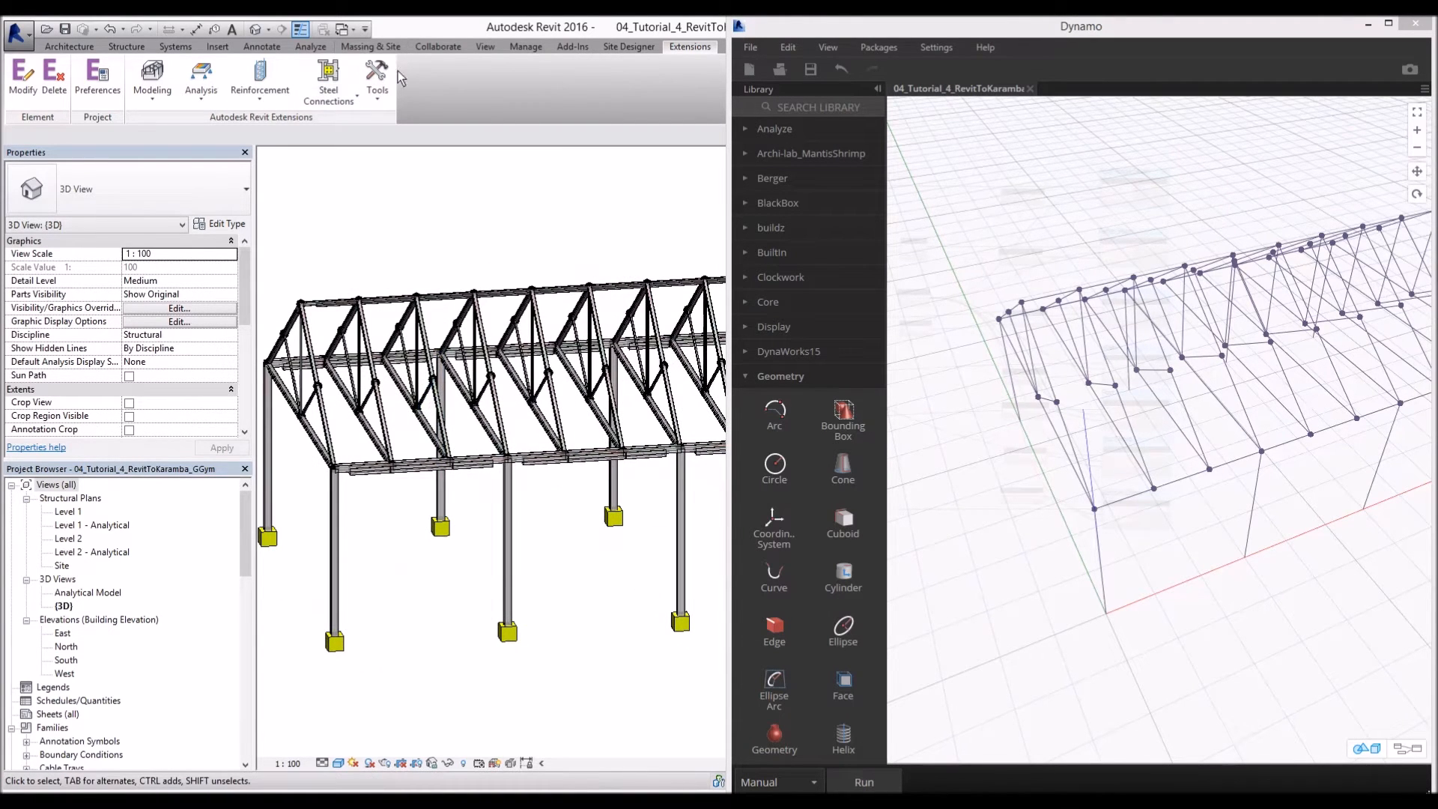
- Check the length format in Revit's project units and leave it as it is
{"action": "left_click", "coordinate": [525, 46]}
{"action": "left_click", "coordinate": [265, 82]}
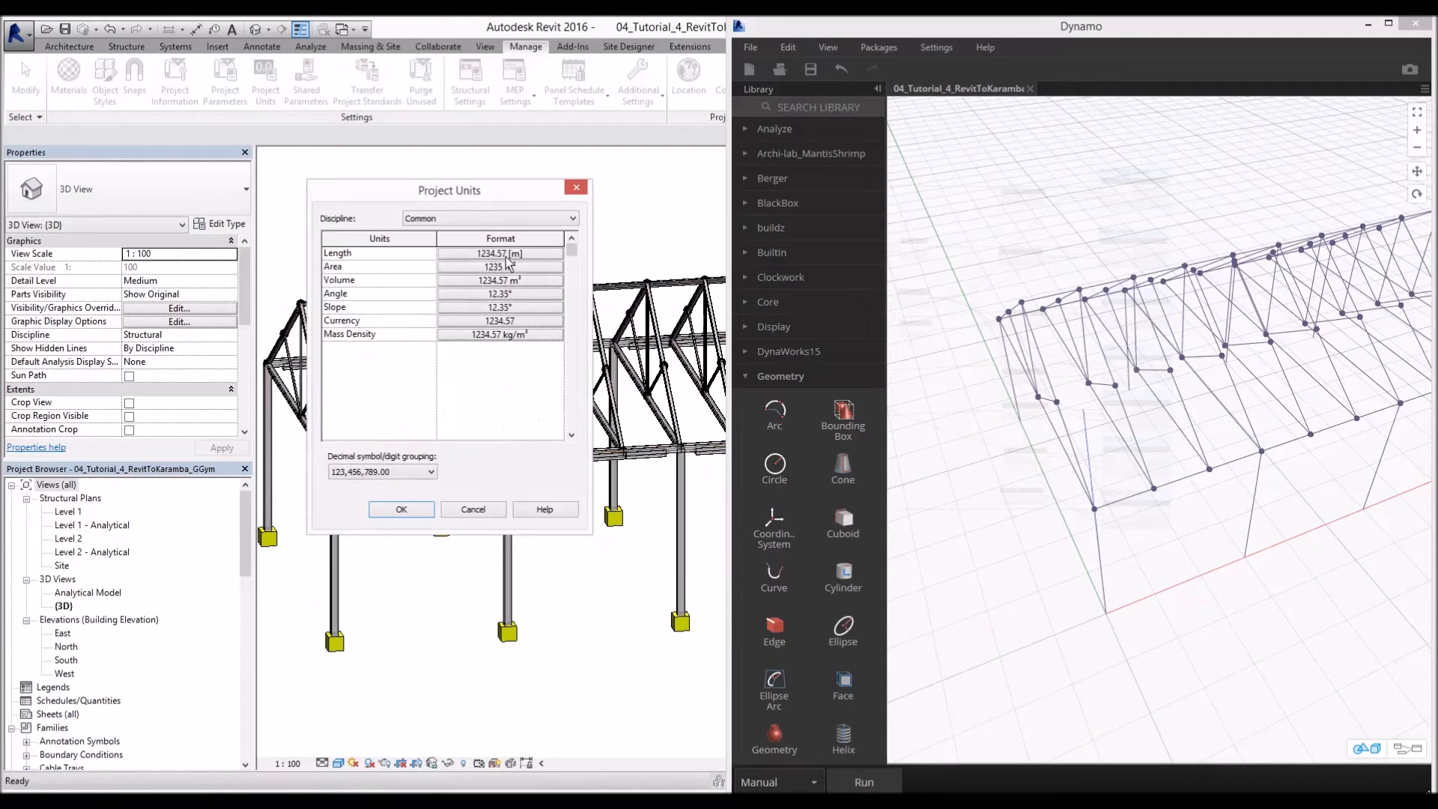
{"action": "left_click", "coordinate": [497, 255]}
{"action": "key", "text": "Escape"}
{"action": "key", "text": "Escape"}
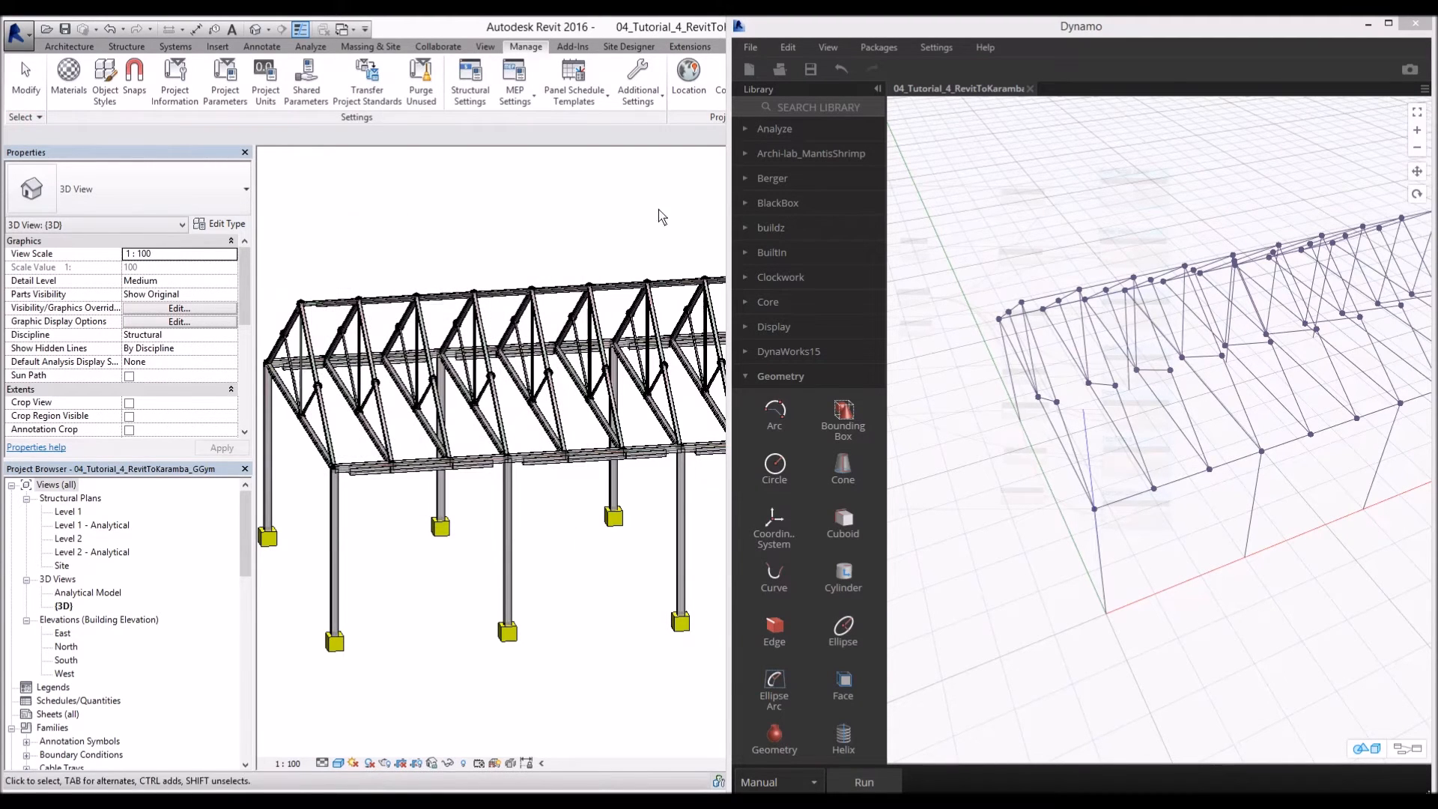
- Minimize Dynamo and inspect the offset SHSH120x6.3 beam segments along the eaves, selecting the one nearest the corner column
{"action": "left_click", "coordinate": [1368, 24]}
{"action": "scroll", "coordinate": [815, 441], "scroll_direction": "up", "scroll_amount": 5}
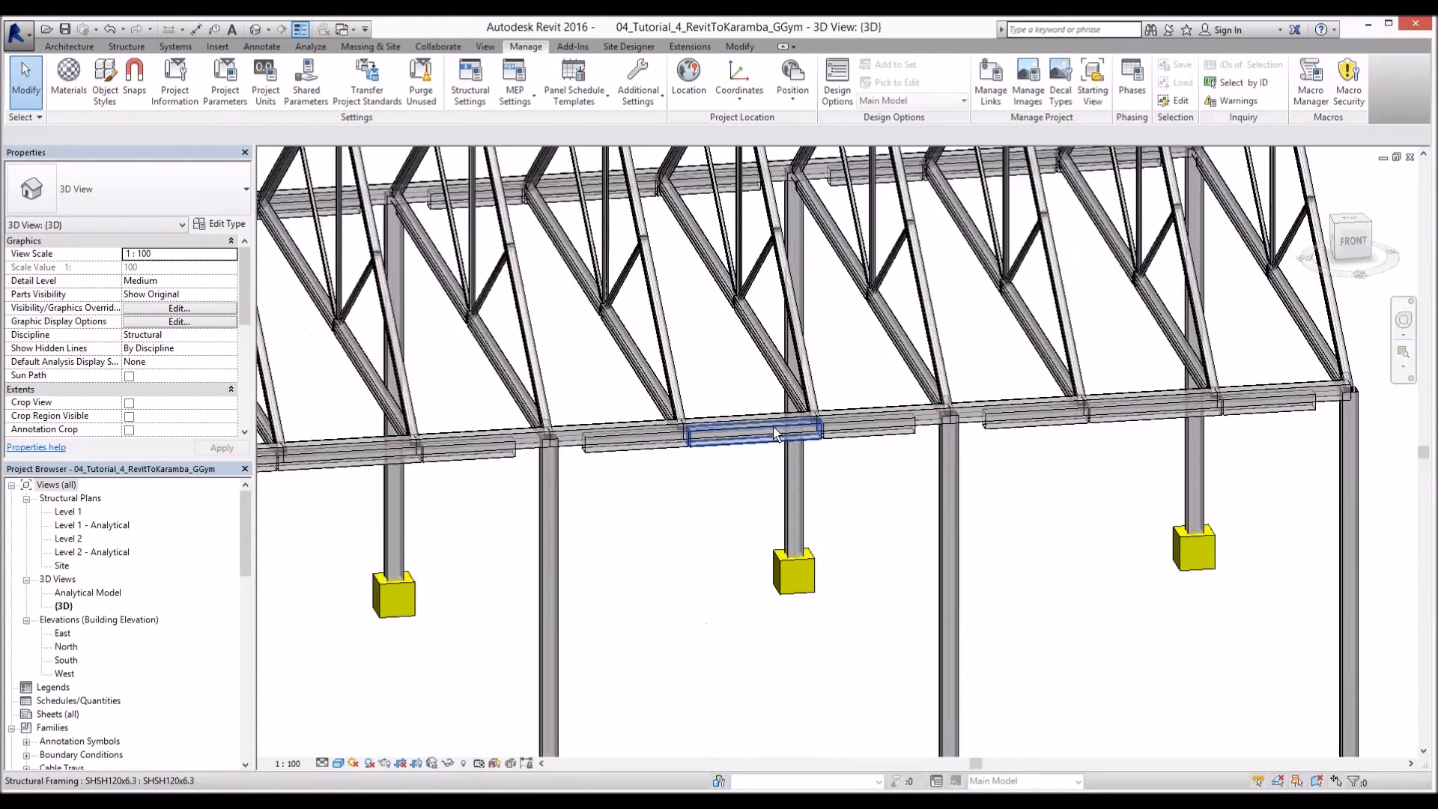
{"action": "middle_click_drag", "start_coordinate": [815, 441], "coordinate": [895, 460], "text": "shift"}
{"action": "scroll", "coordinate": [1030, 472], "scroll_direction": "down", "scroll_amount": 2}
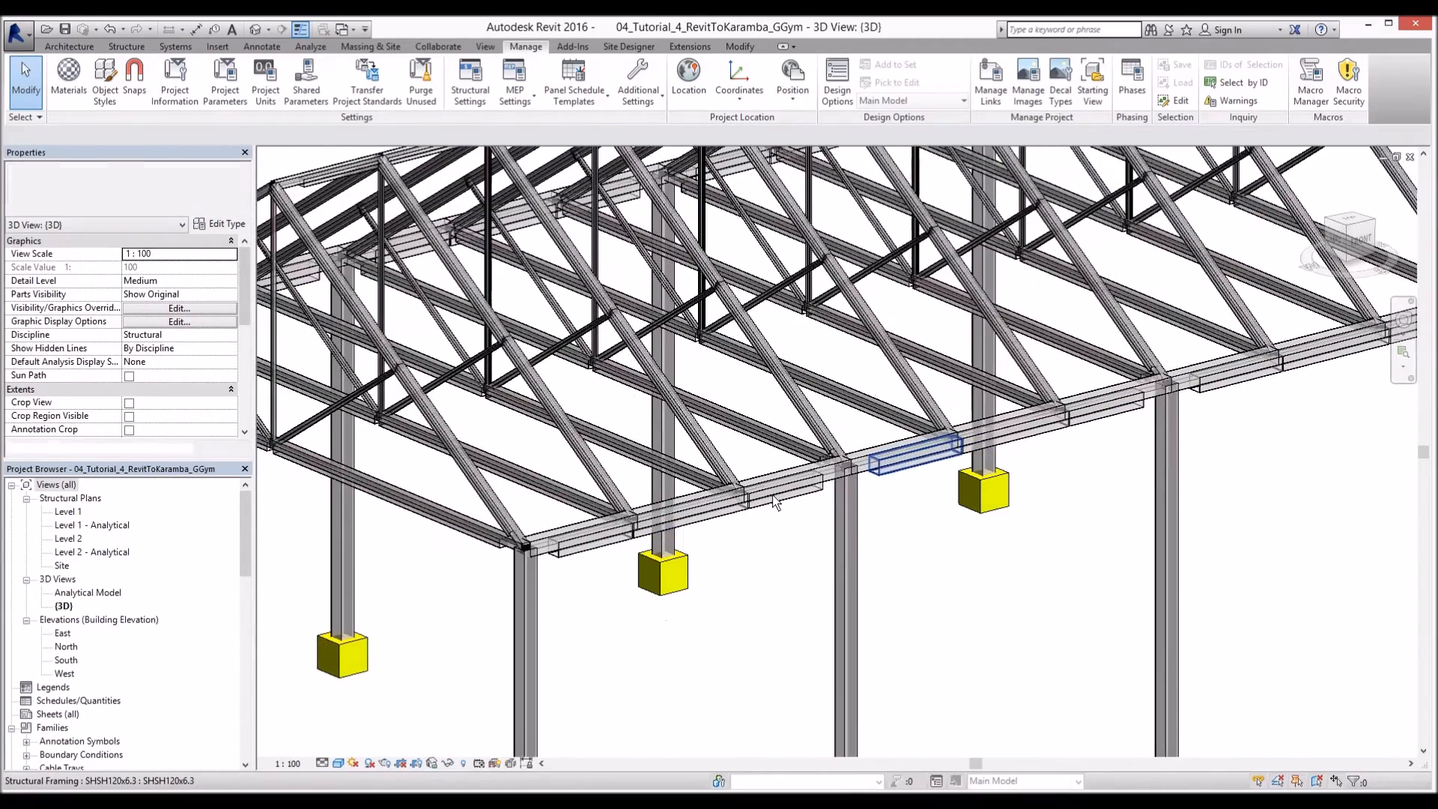
{"action": "left_click", "coordinate": [573, 547]}
{"action": "scroll", "coordinate": [637, 537], "scroll_direction": "up", "scroll_amount": 3}
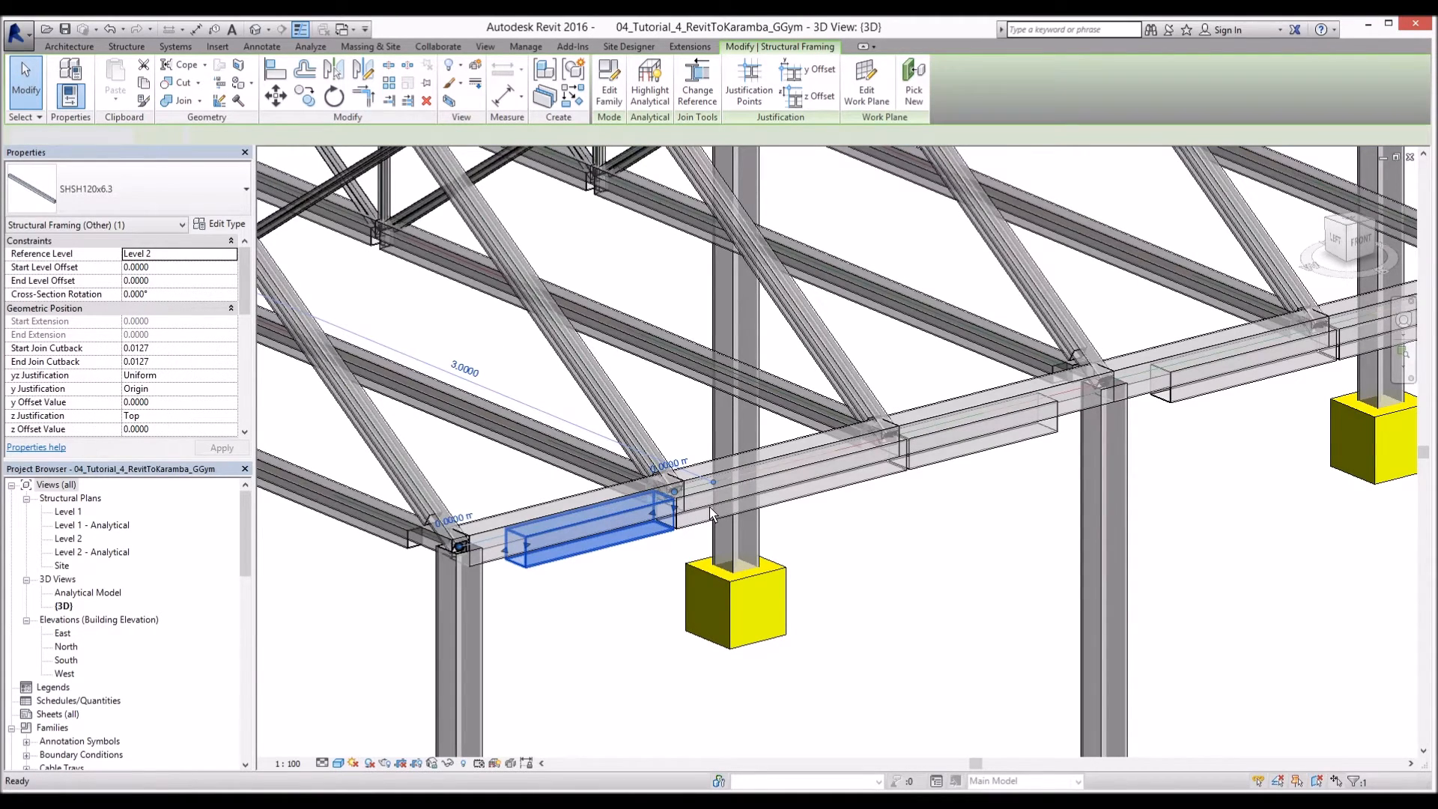
{"action": "key", "text": "Escape"}
- Delete the entire generated structure from the Revit 3D view
{"action": "scroll", "coordinate": [708, 506], "scroll_direction": "down", "scroll_amount": 3}
{"action": "middle_click_drag", "start_coordinate": [733, 519], "coordinate": [577, 566], "text": "shift"}
{"action": "scroll", "coordinate": [907, 556], "scroll_direction": "down", "scroll_amount": 2}
{"action": "scroll", "coordinate": [770, 554], "scroll_direction": "down", "scroll_amount": 2}
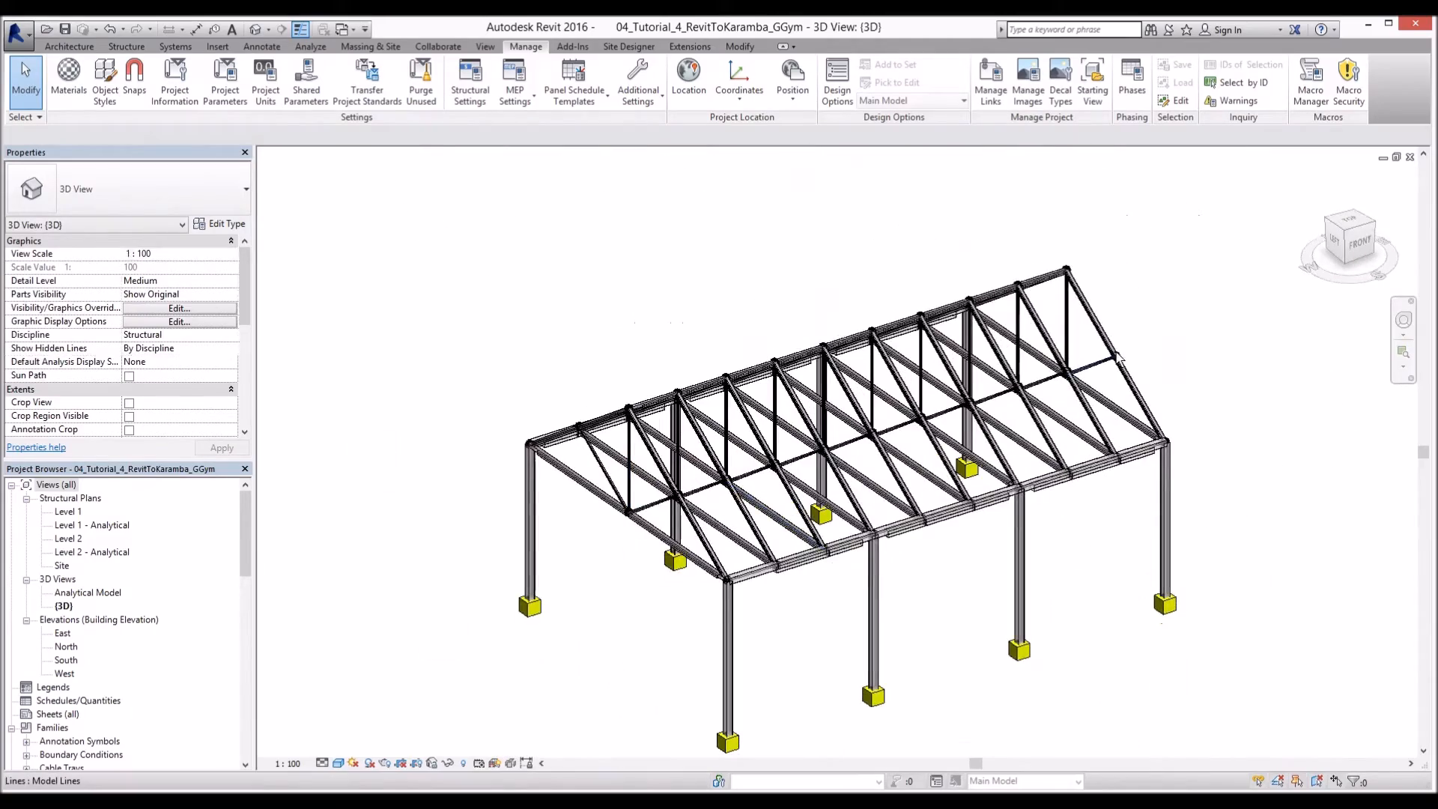
{"action": "middle_click_drag", "start_coordinate": [1119, 357], "coordinate": [927, 352], "text": "shift"}
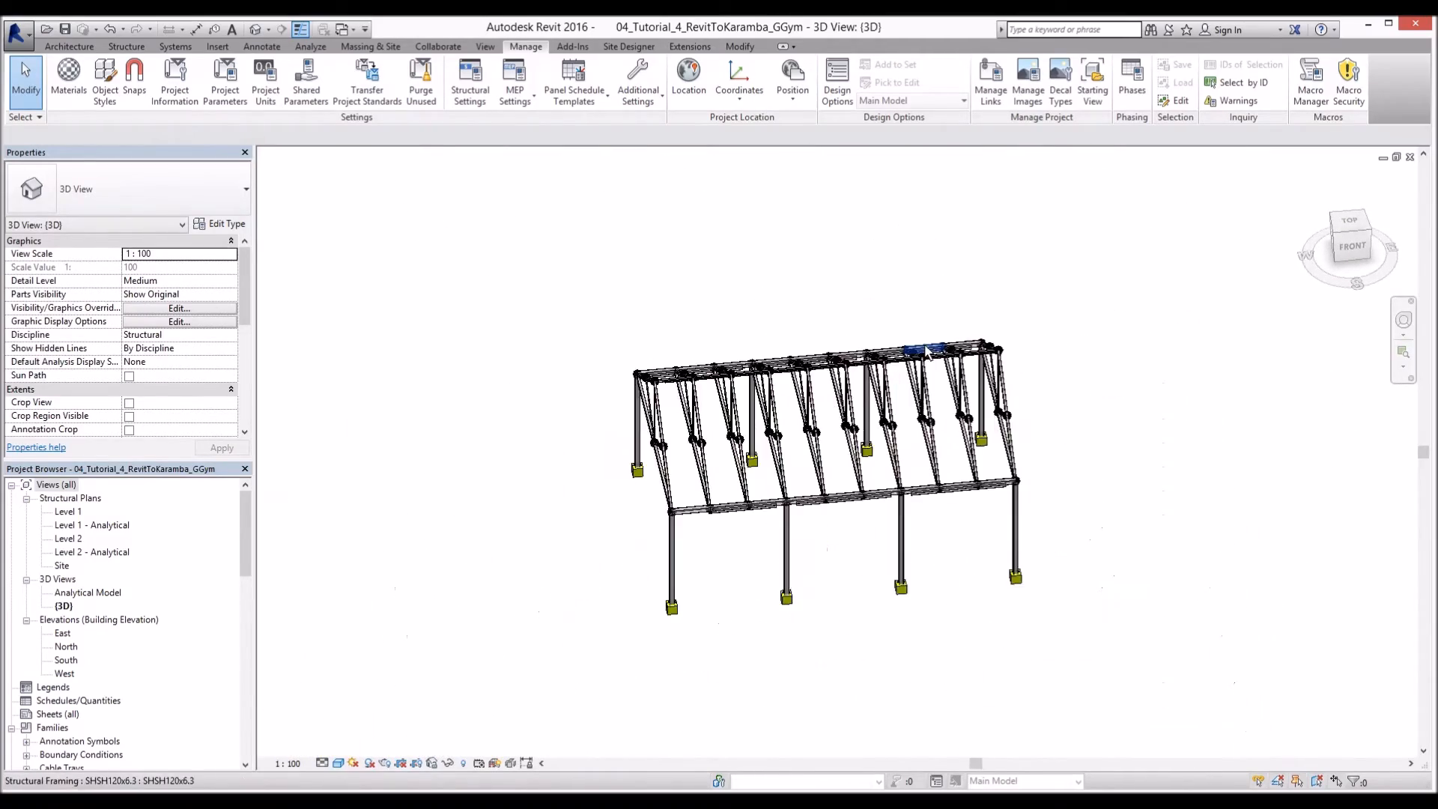
{"action": "left_click_drag", "start_coordinate": [1146, 744], "coordinate": [559, 225]}
{"action": "key", "text": "Delete"}
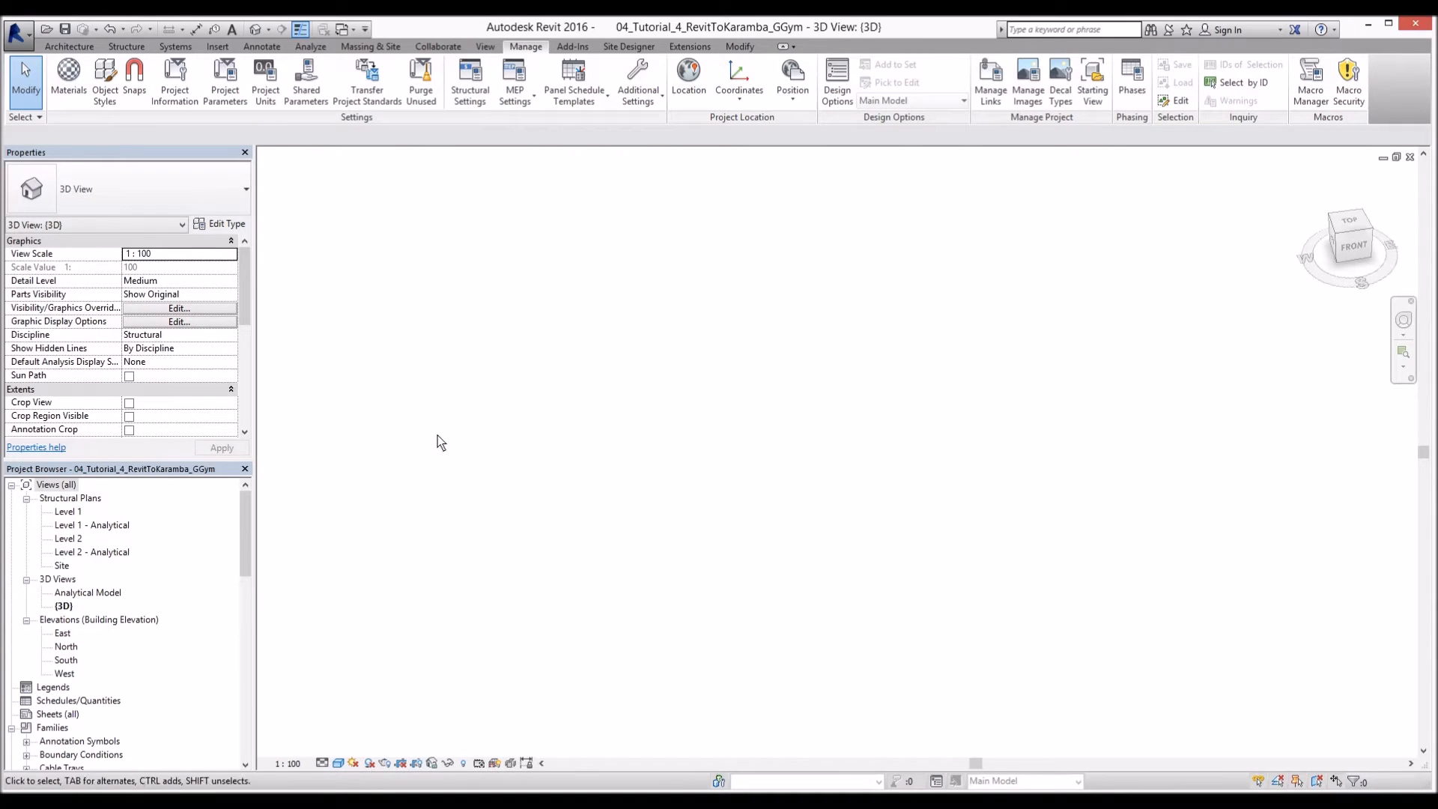
- Bring Dynamo back beside Revit, reorient its 3D preview and return to the node graph
{"action": "left_click", "coordinate": [585, 50]}
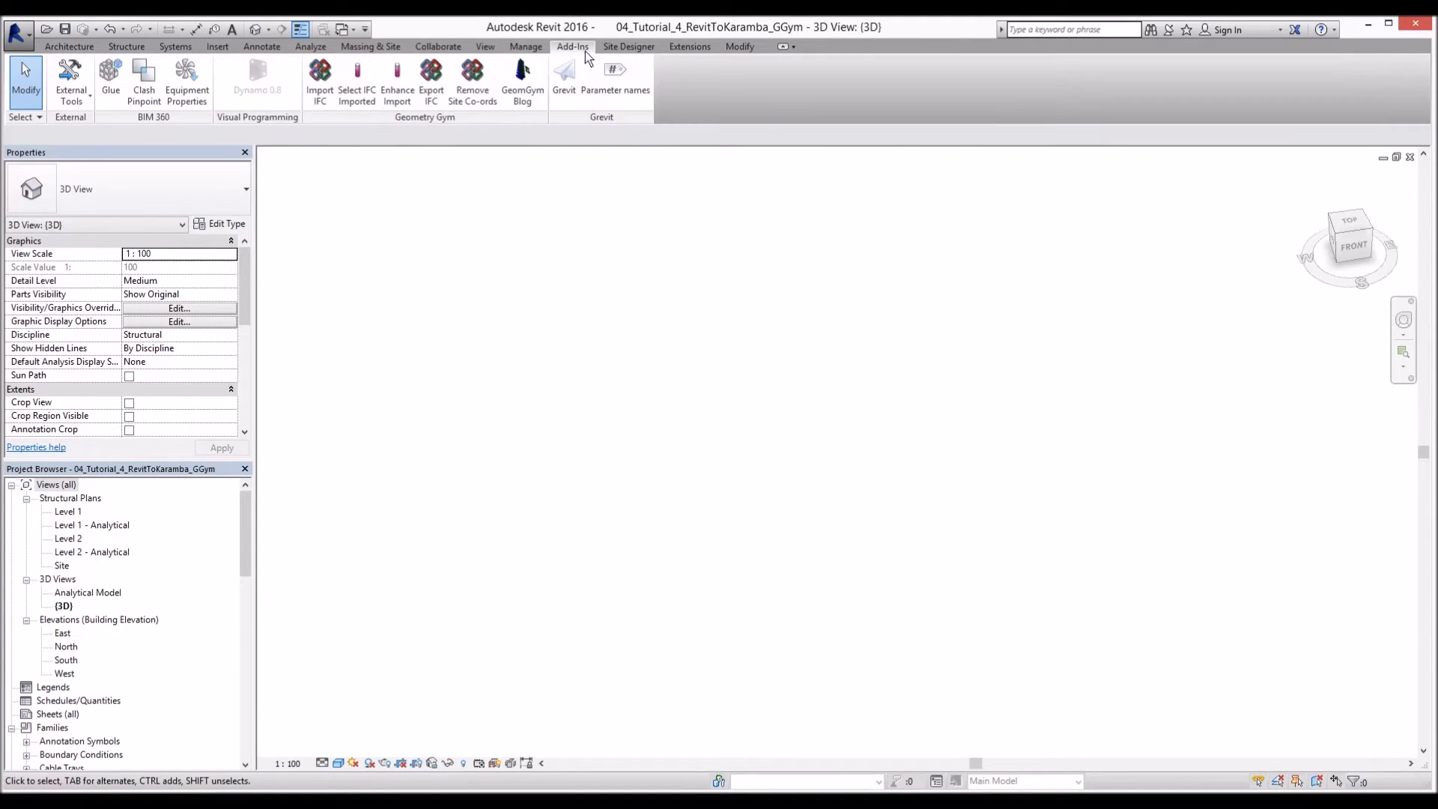
{"action": "left_click", "coordinate": [554, 709]}
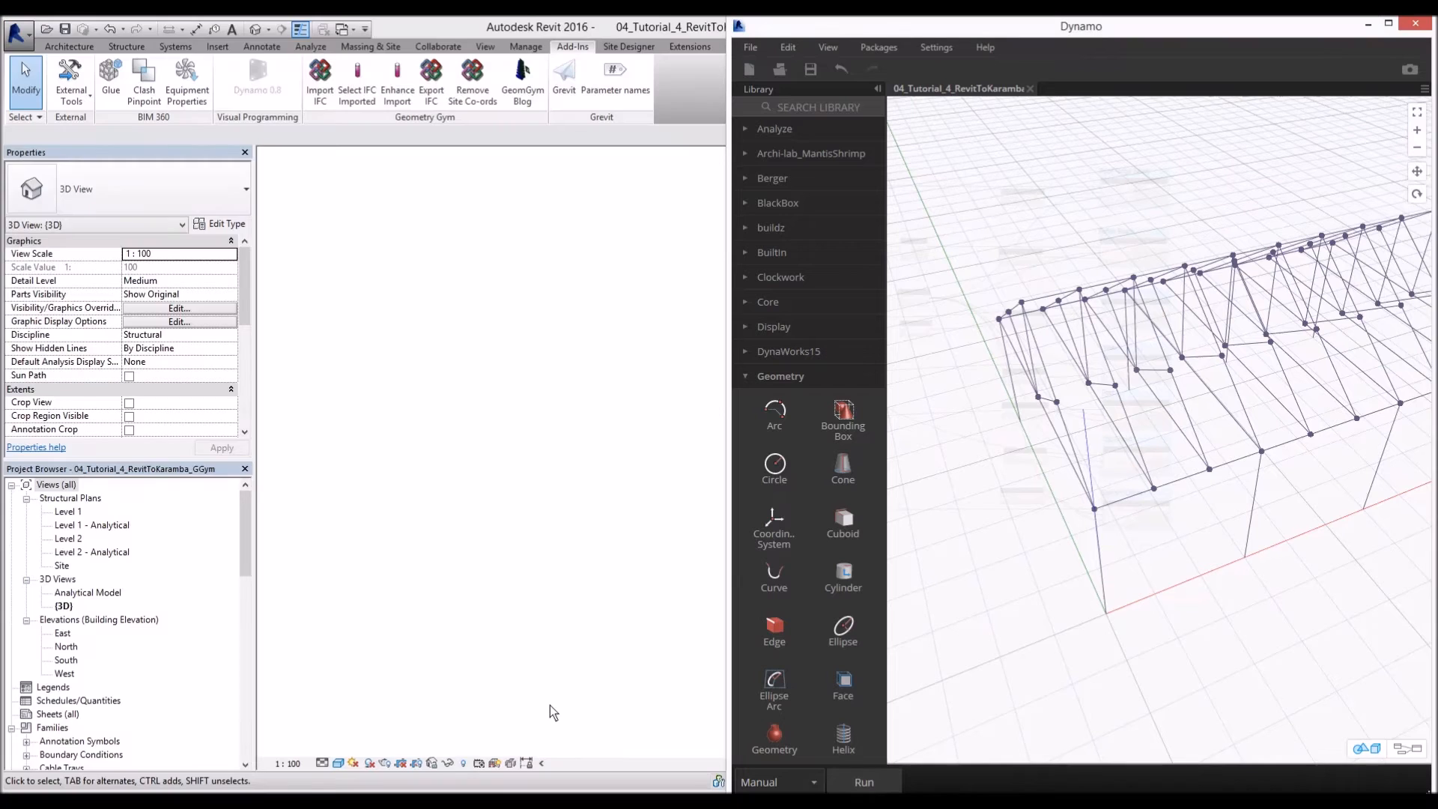
{"action": "right_click_drag", "start_coordinate": [1108, 590], "coordinate": [1274, 424]}
{"action": "key", "text": "ctrl+b"}
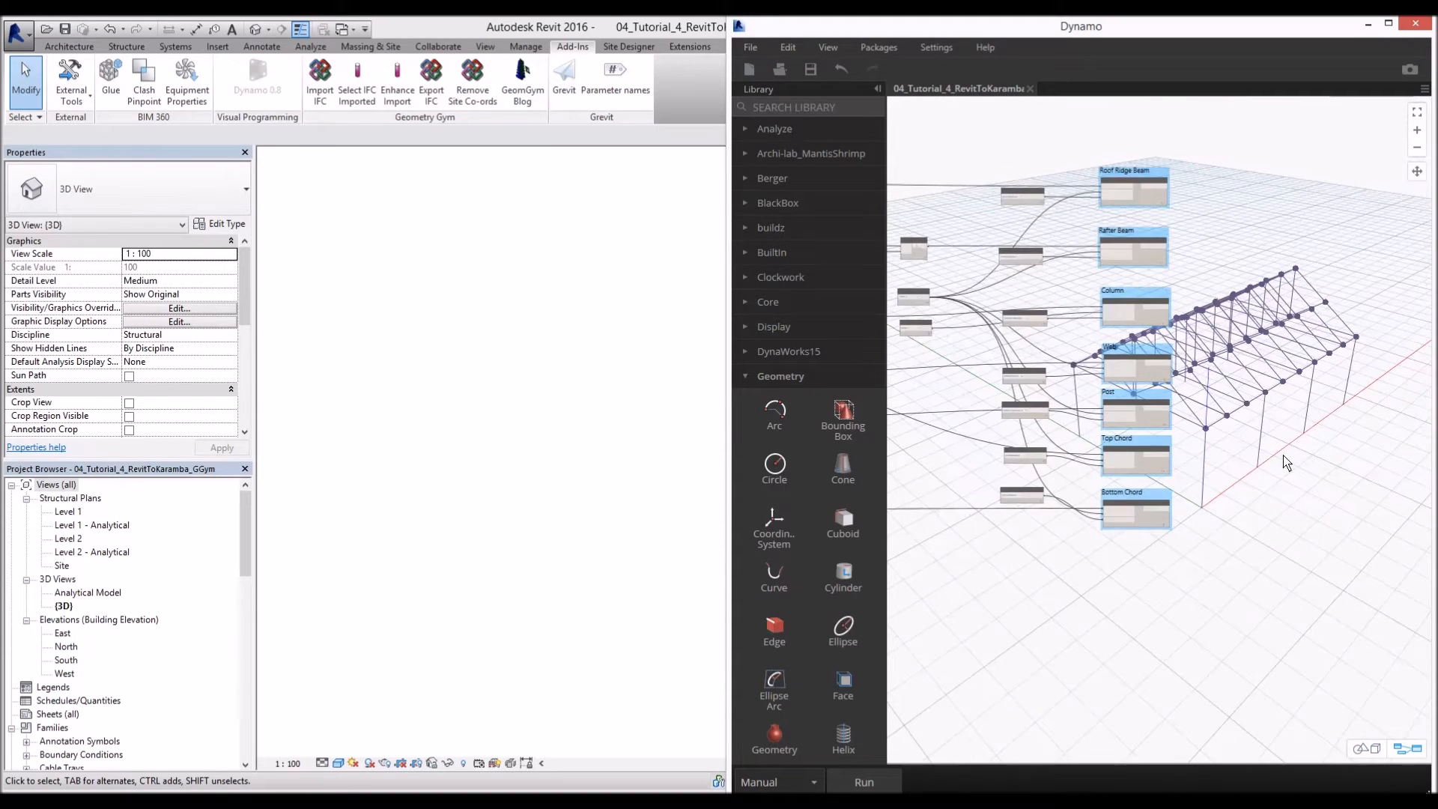
- Run the Dynamo graph to regenerate the structure in Revit and minimize Dynamo to work on the full frame
{"action": "middle_click_drag", "start_coordinate": [1283, 463], "coordinate": [1387, 391]}
{"action": "left_click", "coordinate": [860, 781]}
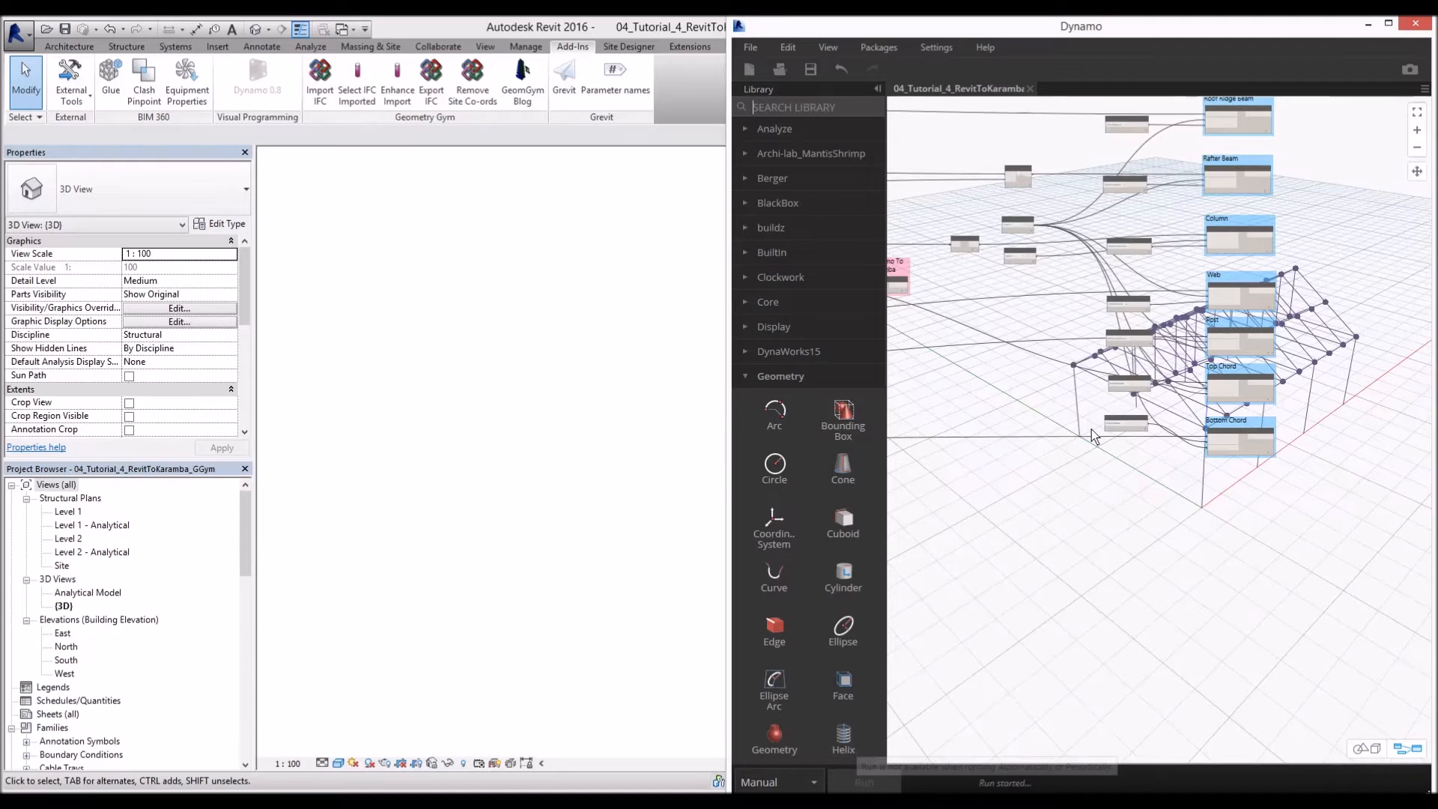
{"action": "left_click", "coordinate": [619, 520]}
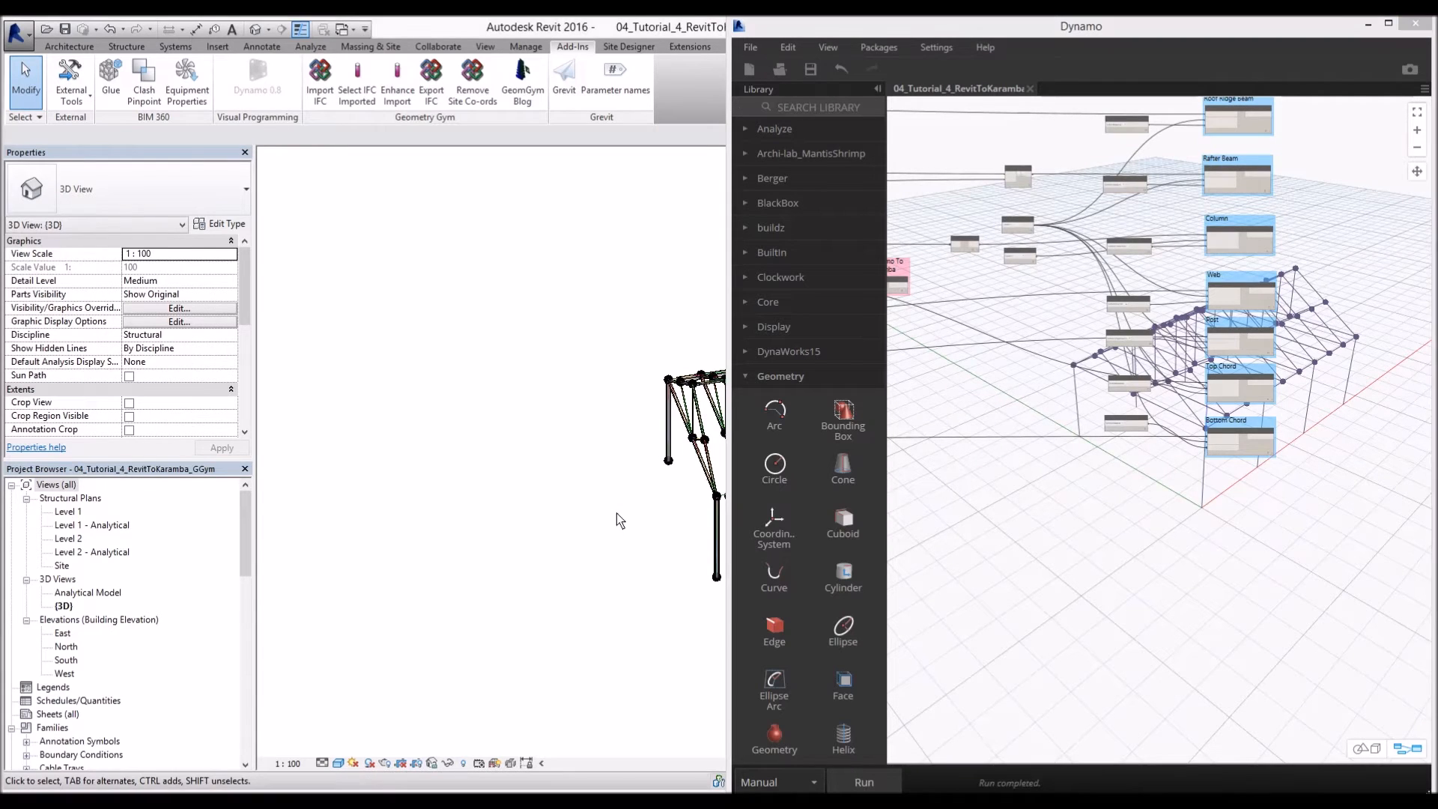
{"action": "left_click", "coordinate": [1362, 24]}
{"action": "scroll", "coordinate": [803, 486], "scroll_direction": "up", "scroll_amount": 5}
{"action": "middle_click_drag", "start_coordinate": [804, 485], "coordinate": [640, 527], "text": "shift"}
{"action": "scroll", "coordinate": [640, 527], "scroll_direction": "down", "scroll_amount": 2}
{"action": "middle_click_drag", "start_coordinate": [862, 509], "coordinate": [577, 536]}
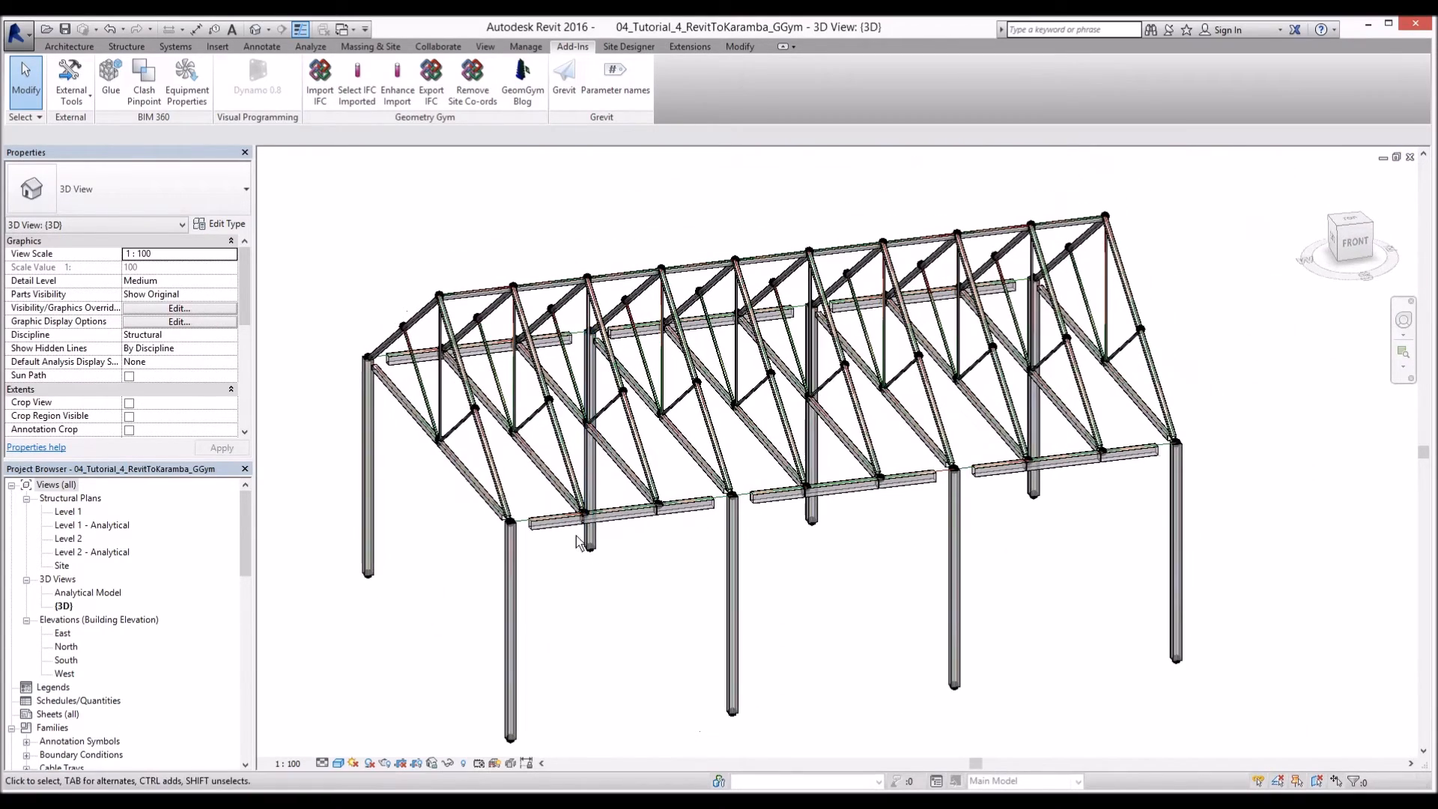
{"action": "left_click", "coordinate": [550, 525]}
{"action": "right_click", "coordinate": [551, 525]}
{"action": "mouse_move", "coordinate": [705, 279]}
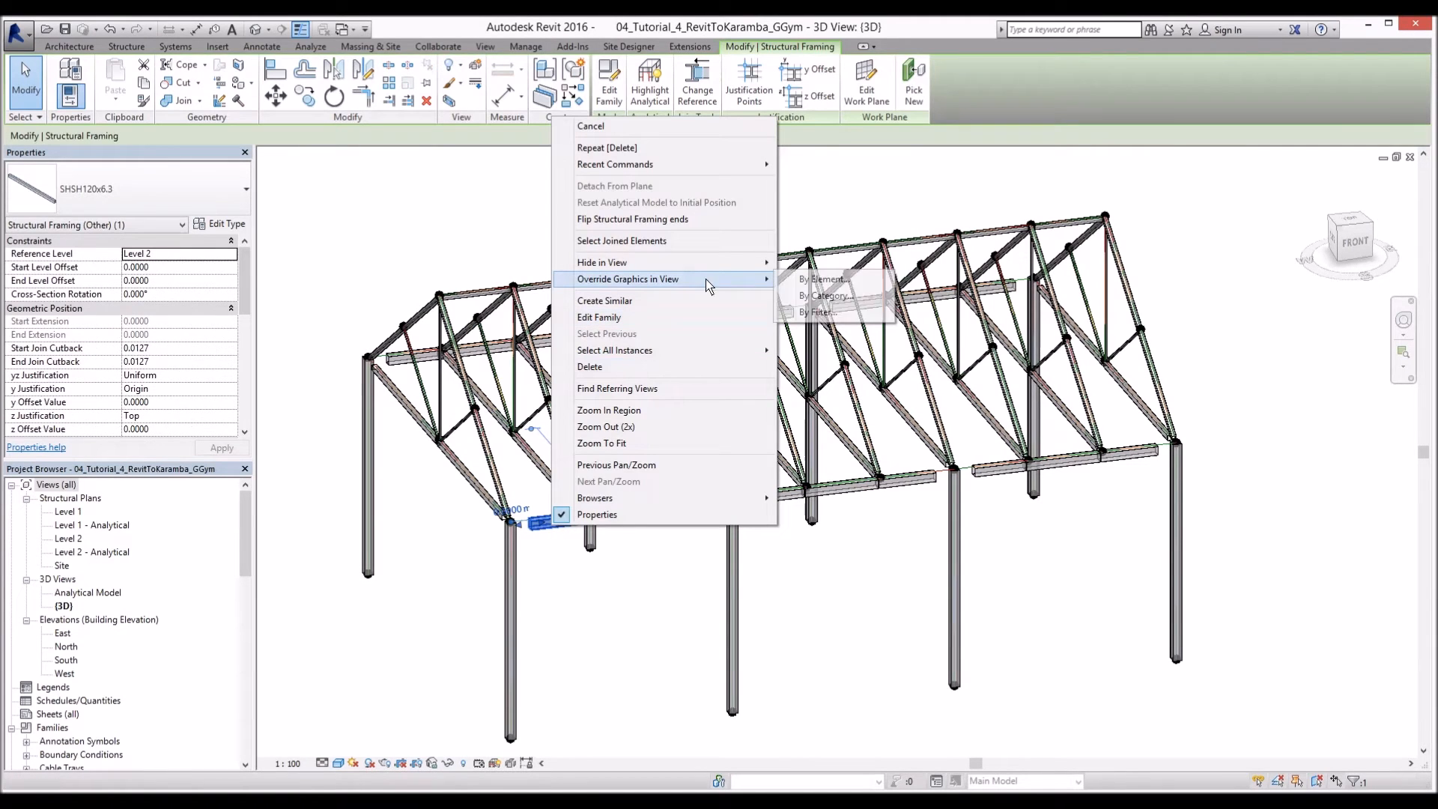
{"action": "left_click", "coordinate": [813, 297]}
{"action": "key", "text": "Escape"}
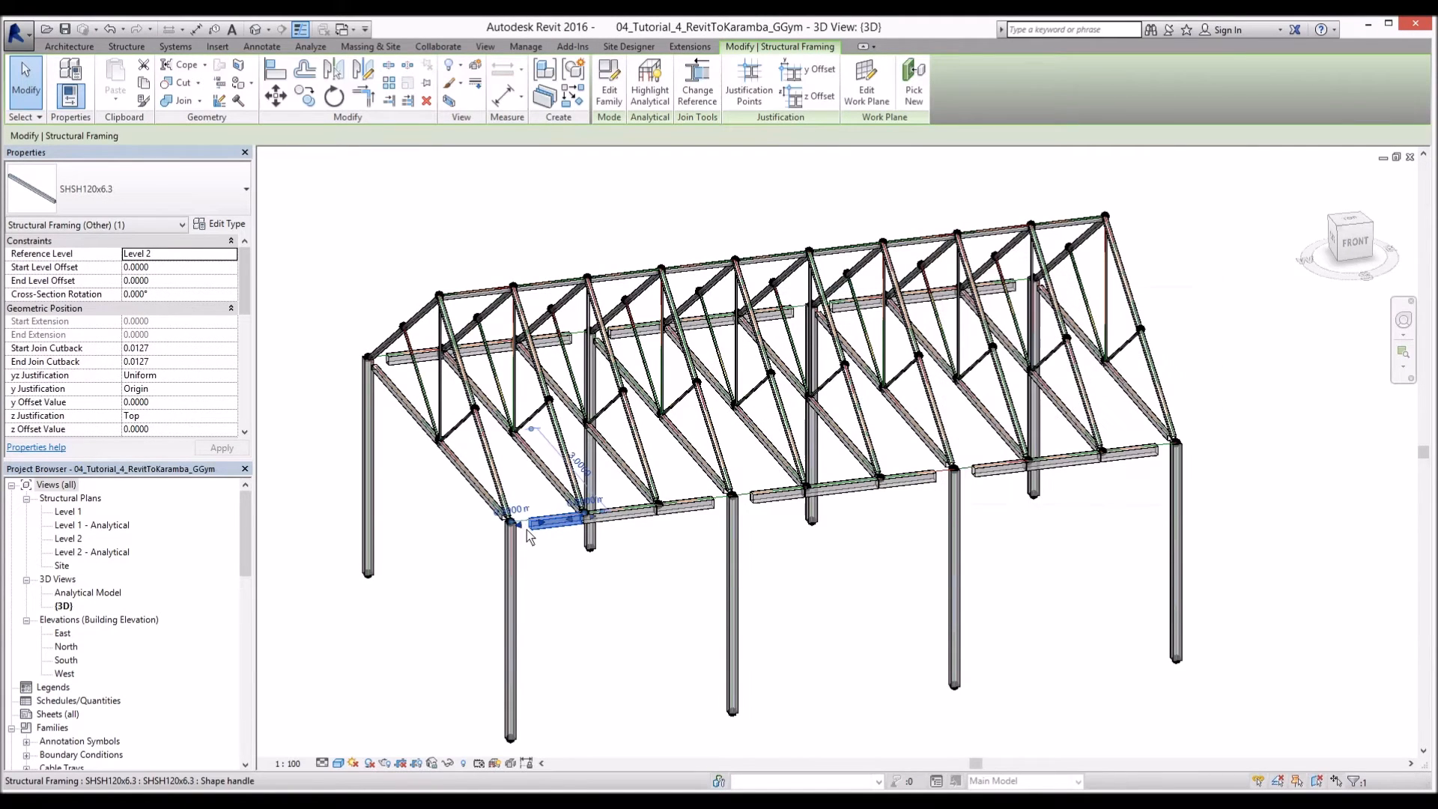
{"action": "key", "text": "Escape"}
- Select all SHSH120x6.3 eaves beams and set their y Justification and z Justification to Center
{"action": "left_click", "coordinate": [549, 529]}
{"action": "right_click", "coordinate": [550, 529]}
{"action": "mouse_move", "coordinate": [720, 353]}
{"action": "left_click", "coordinate": [807, 370]}
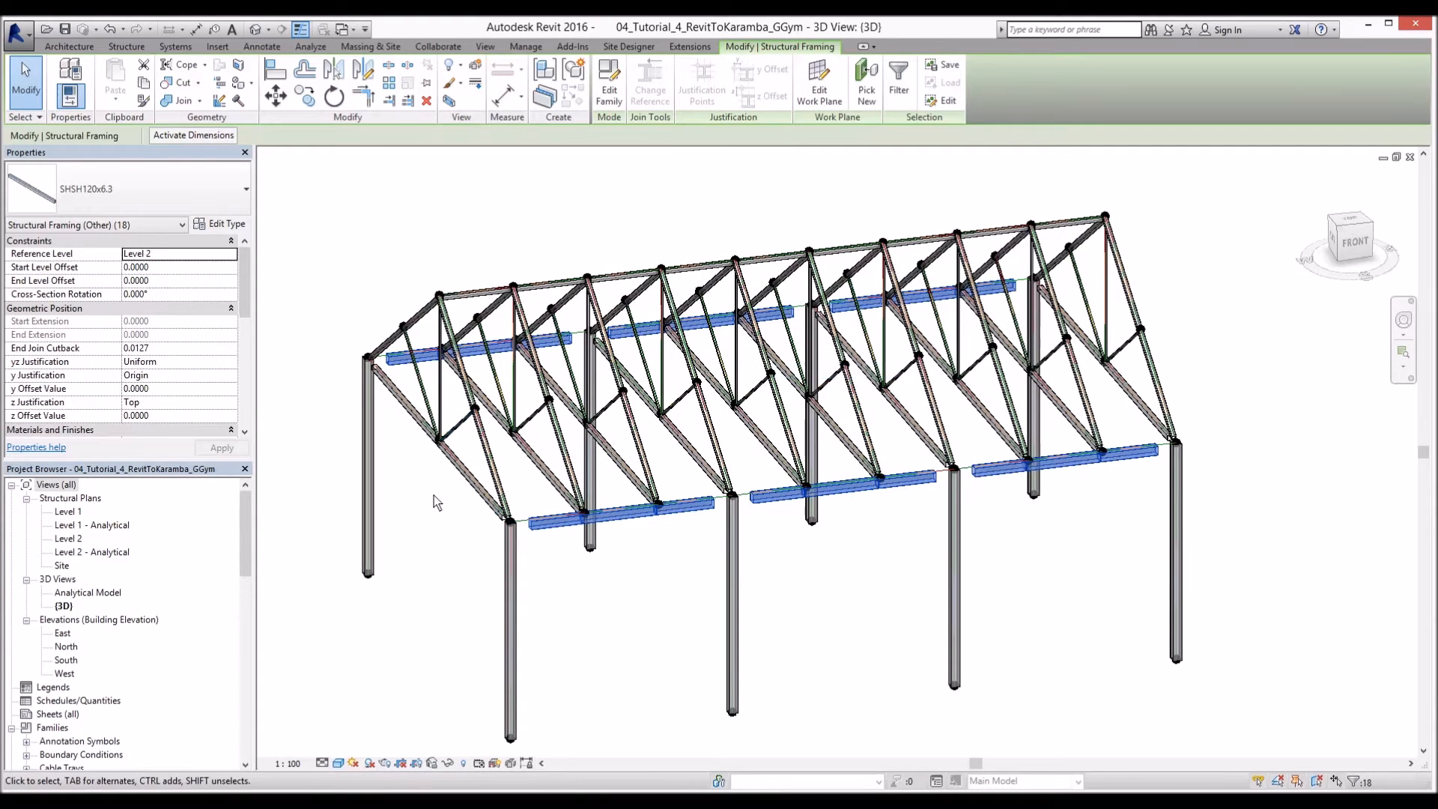
{"action": "left_click", "coordinate": [232, 361]}
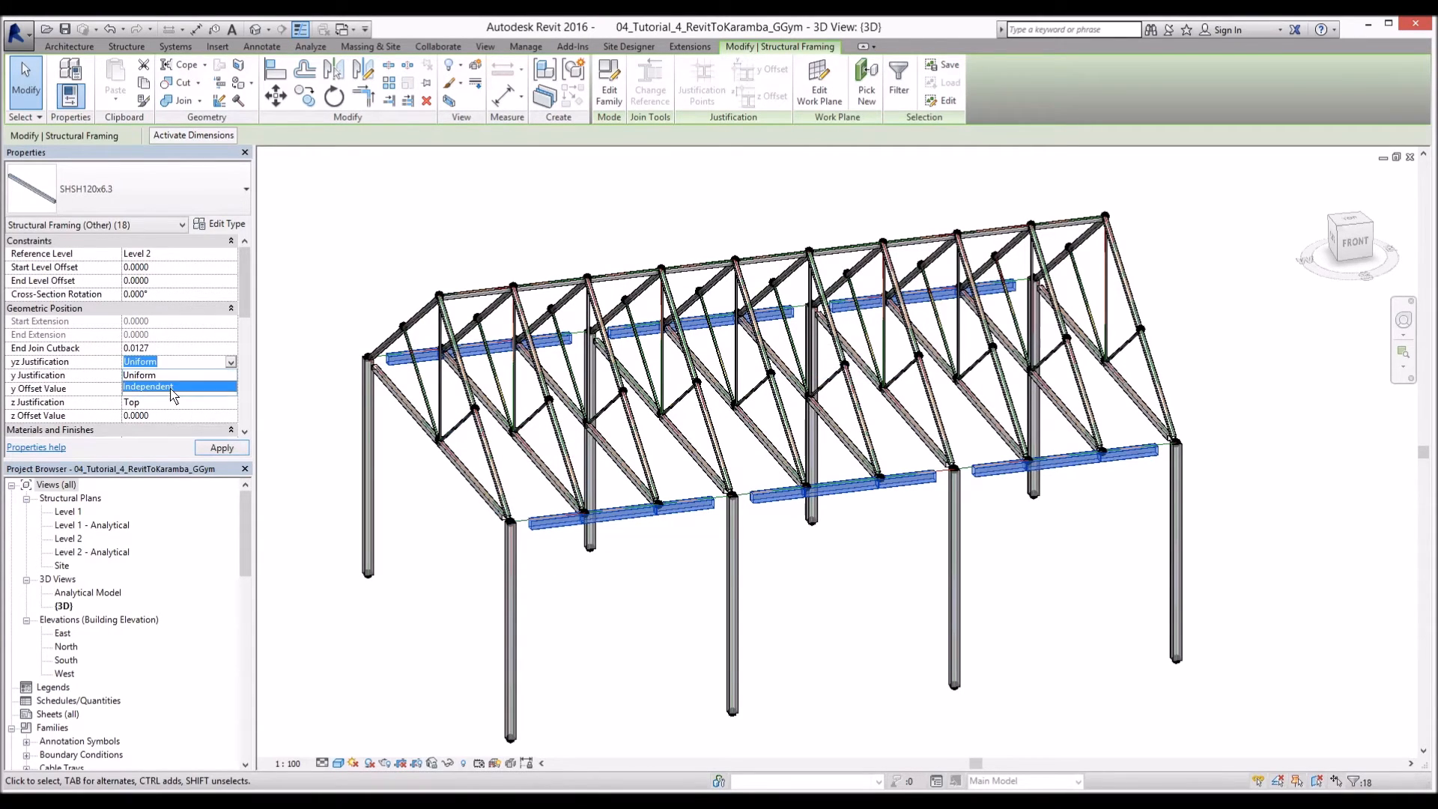
{"action": "left_click", "coordinate": [194, 375]}
{"action": "left_click", "coordinate": [228, 379]}
{"action": "left_click", "coordinate": [137, 412]}
{"action": "left_click", "coordinate": [233, 408]}
{"action": "left_click", "coordinate": [150, 442]}
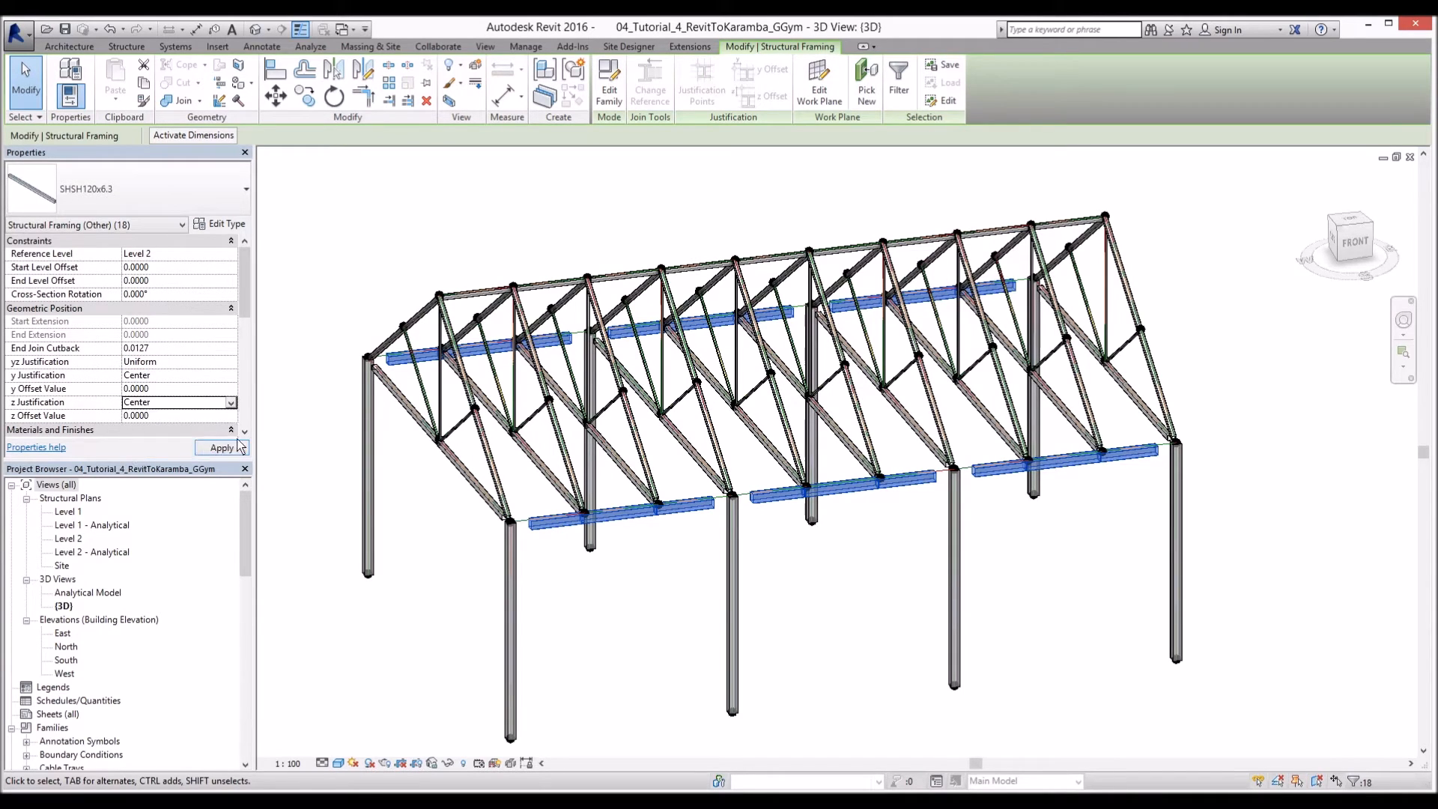
{"action": "key", "text": "Escape"}
- Select all SHSH70x6.0 bottom chord members and set their z Justification and y Justification to Center
{"action": "right_click", "coordinate": [488, 510]}
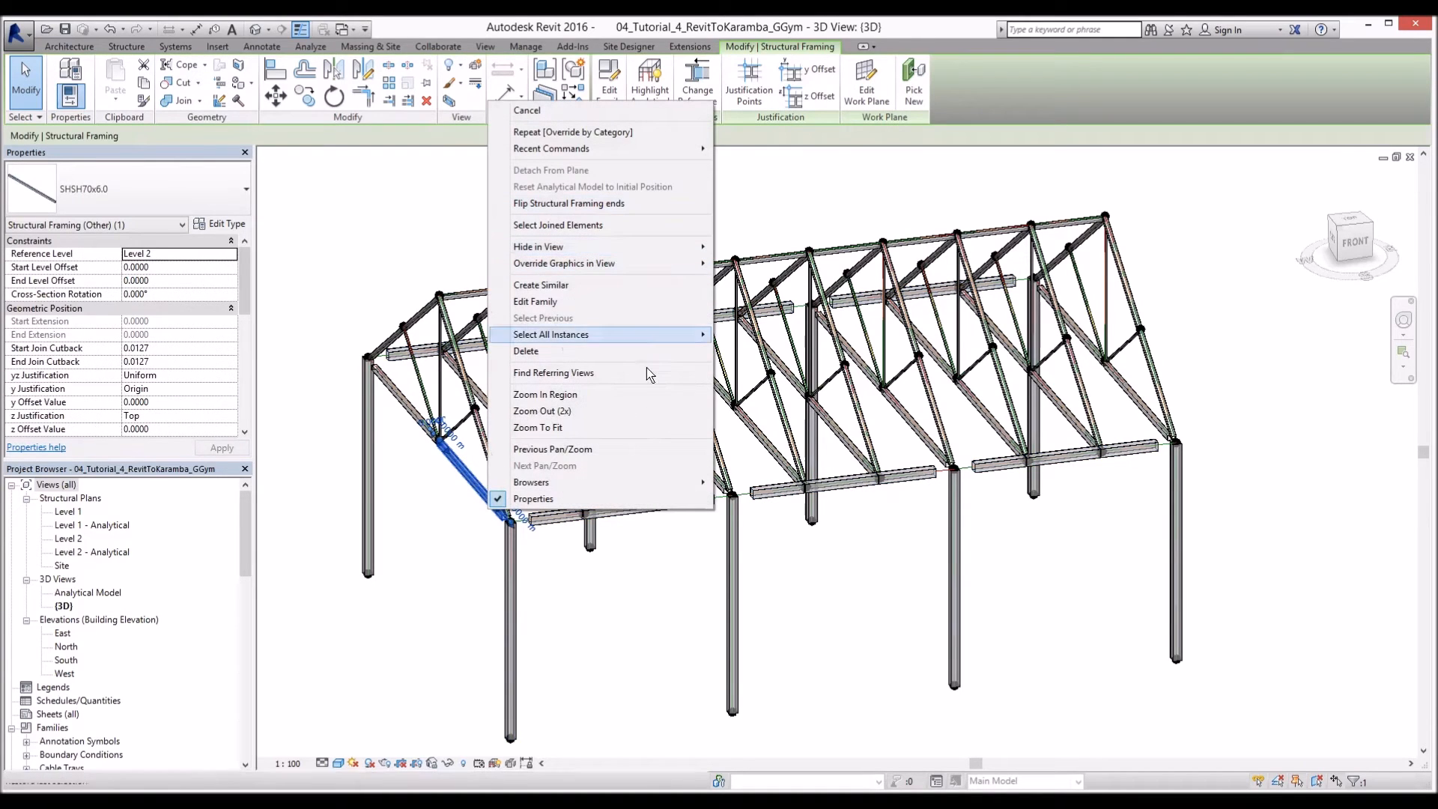
{"action": "mouse_move", "coordinate": [615, 334]}
{"action": "left_click", "coordinate": [756, 335]}
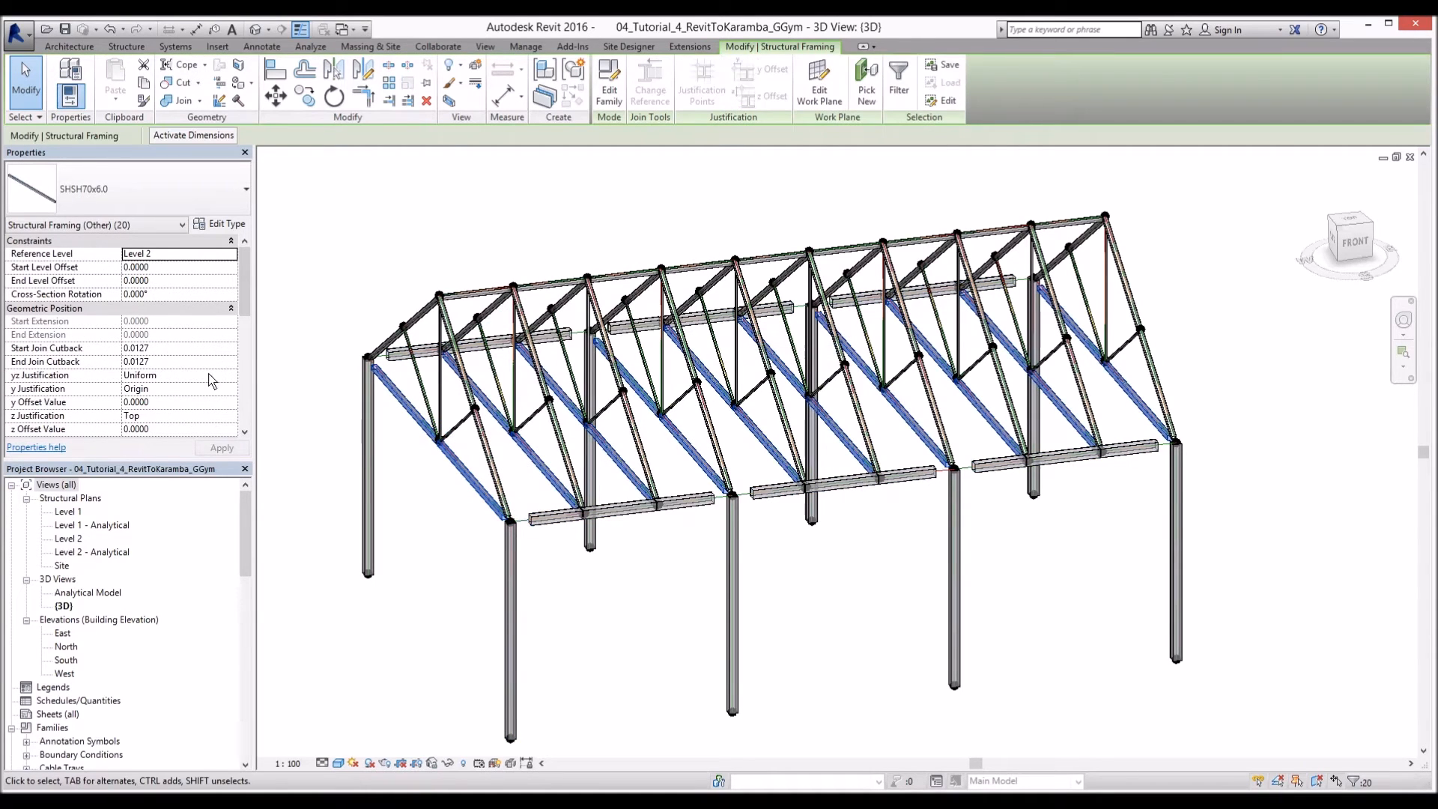
{"action": "left_click_drag", "start_coordinate": [248, 301], "coordinate": [239, 329]}
{"action": "left_click", "coordinate": [188, 341]}
{"action": "left_click", "coordinate": [231, 335]}
{"action": "left_click", "coordinate": [150, 365]}
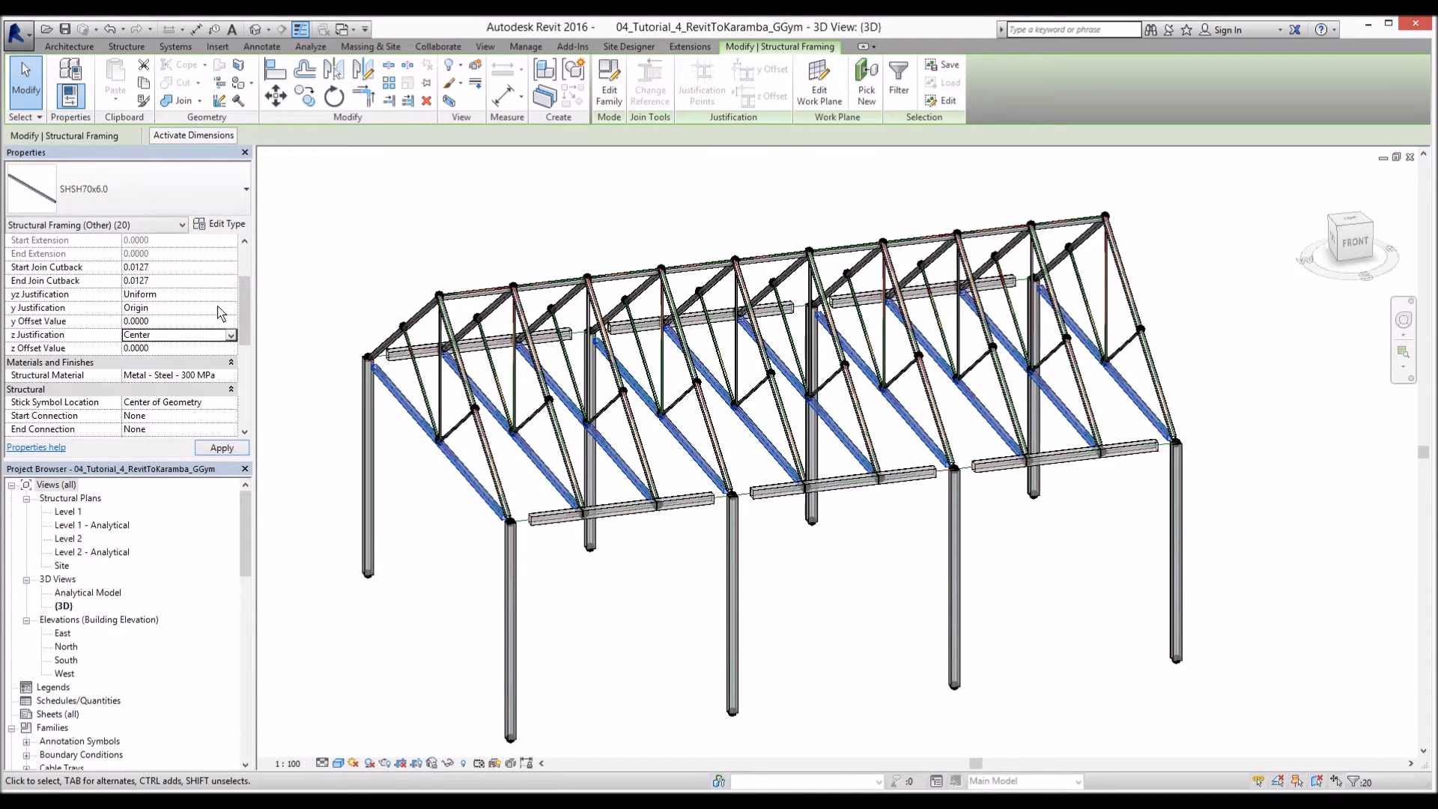
{"action": "left_click", "coordinate": [231, 308]}
{"action": "left_click", "coordinate": [176, 342]}
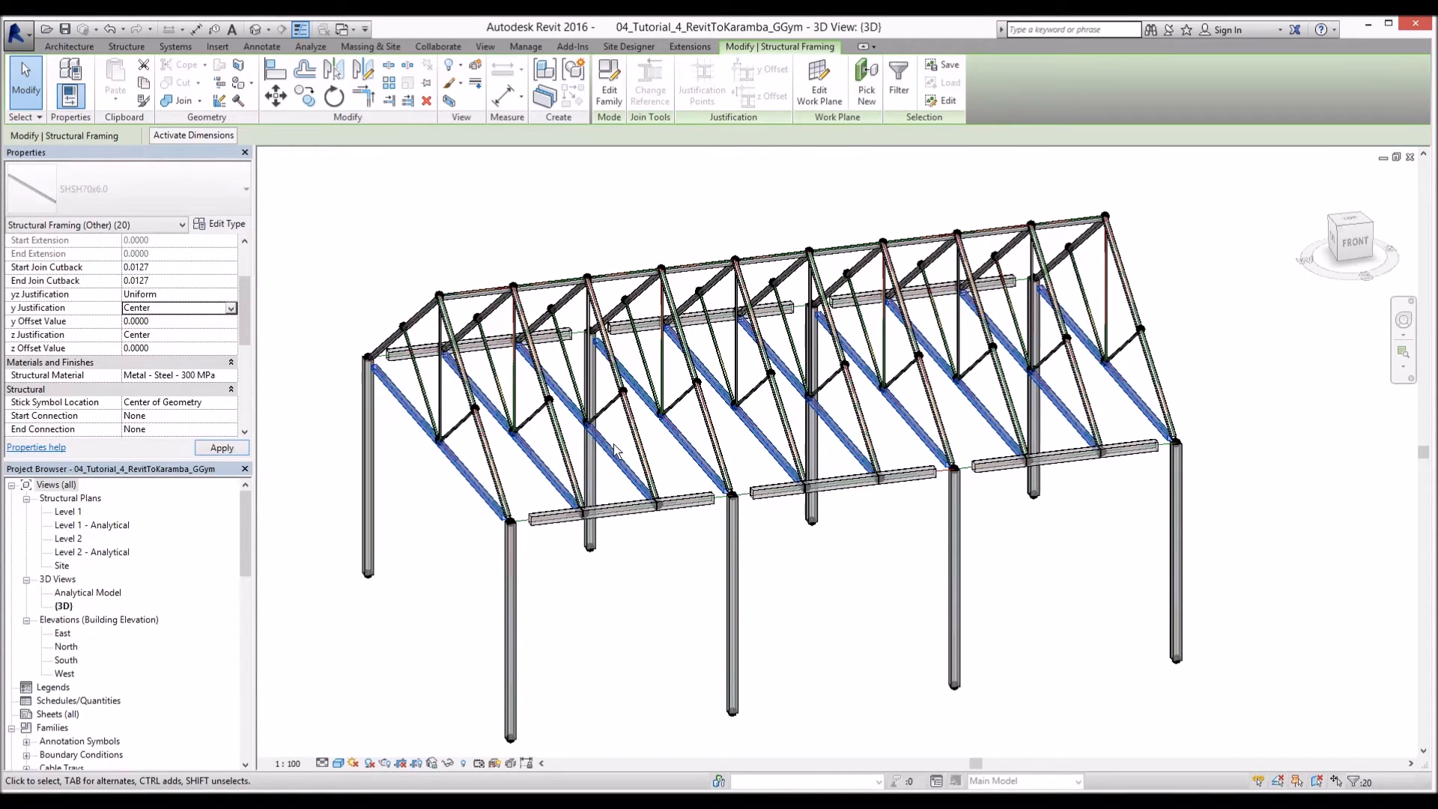
{"action": "left_click", "coordinate": [514, 545]}
{"action": "right_click", "coordinate": [513, 545]}
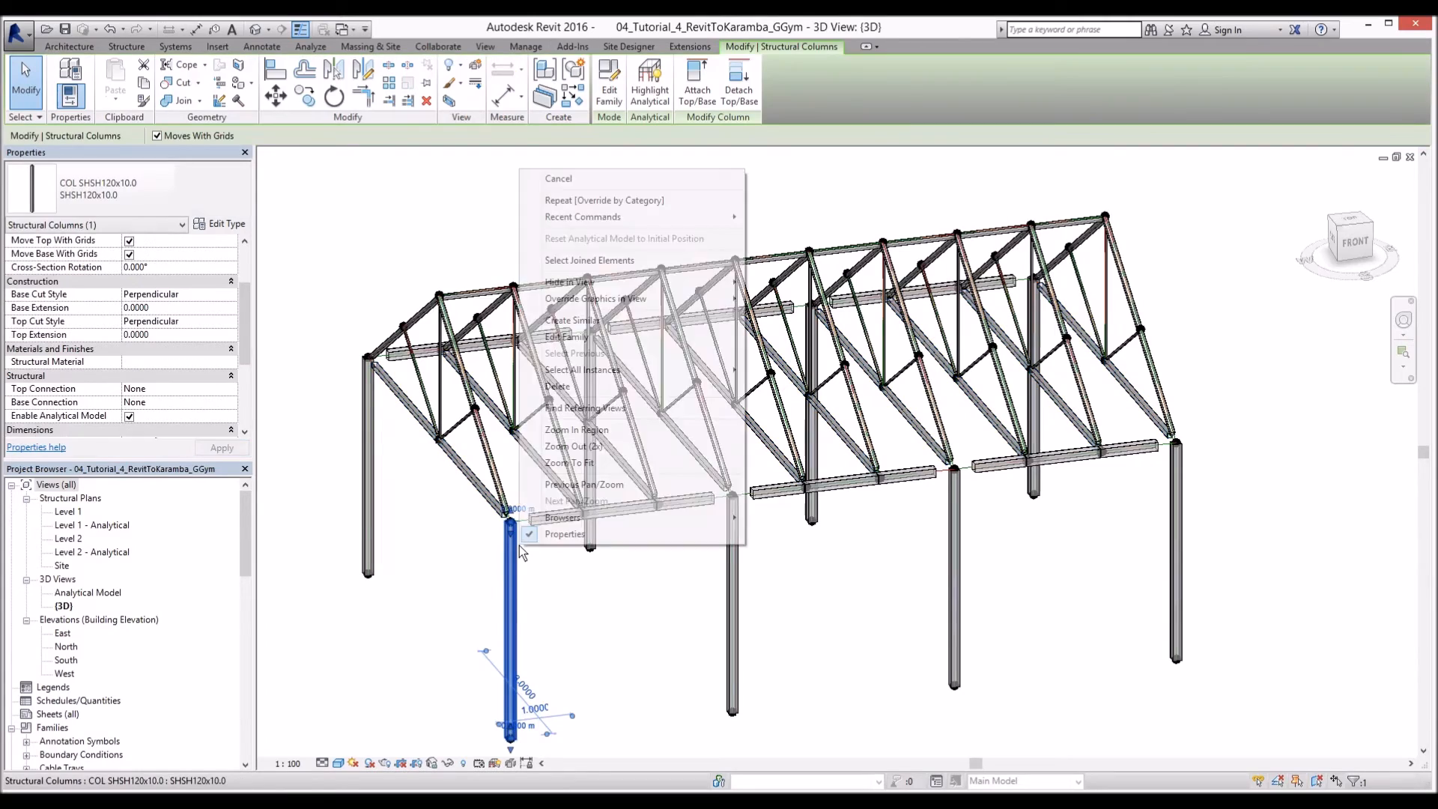
{"action": "left_click", "coordinate": [497, 542]}
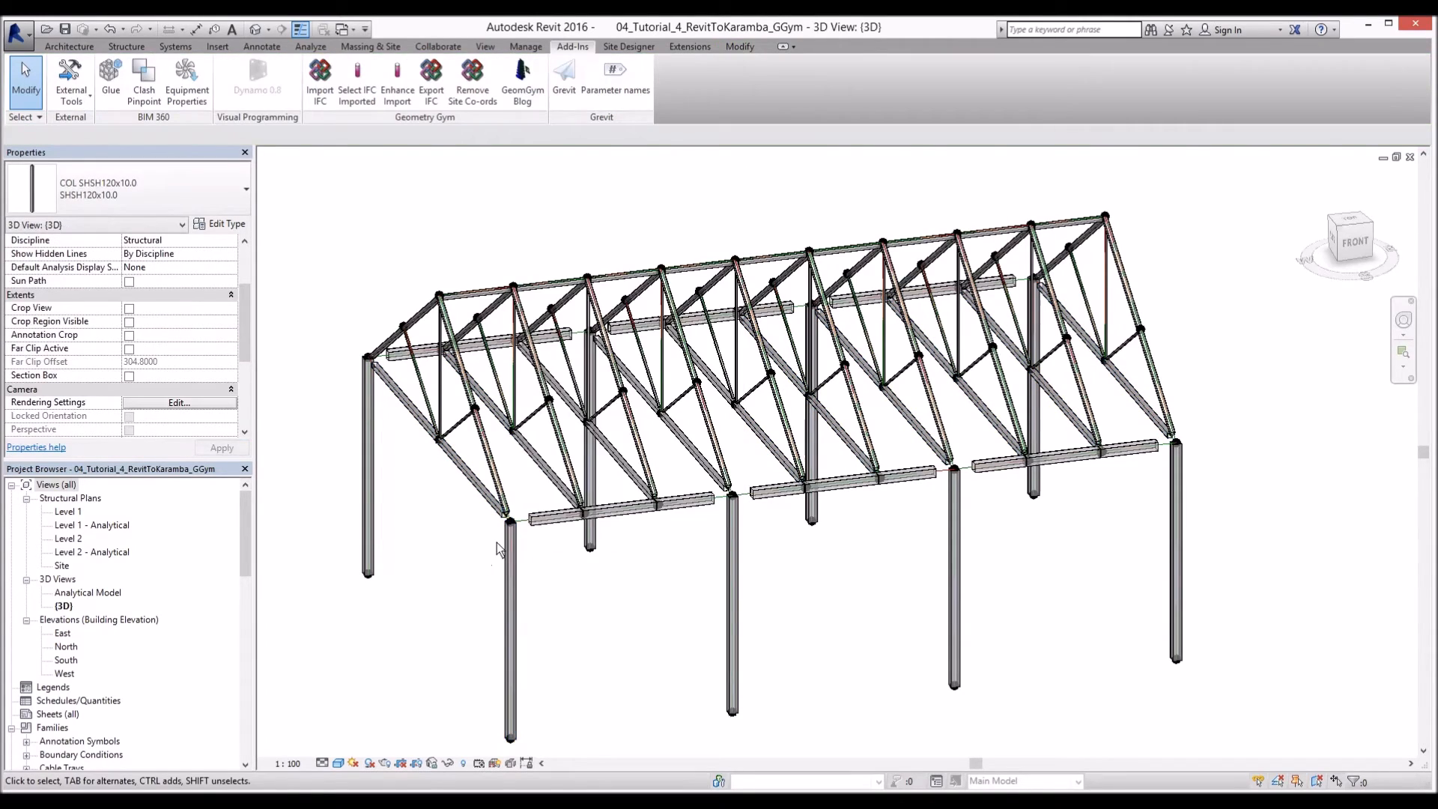
- Select all SHSH60x8.0 top chord members and set their z Justification and y Justification to Center
{"action": "scroll", "coordinate": [511, 523], "scroll_direction": "up", "scroll_amount": 3}
{"action": "scroll", "coordinate": [521, 527], "scroll_direction": "down", "scroll_amount": 5}
{"action": "middle_click_drag", "start_coordinate": [556, 618], "coordinate": [637, 627]}
{"action": "left_click", "coordinate": [558, 448]}
{"action": "key", "text": "Escape"}
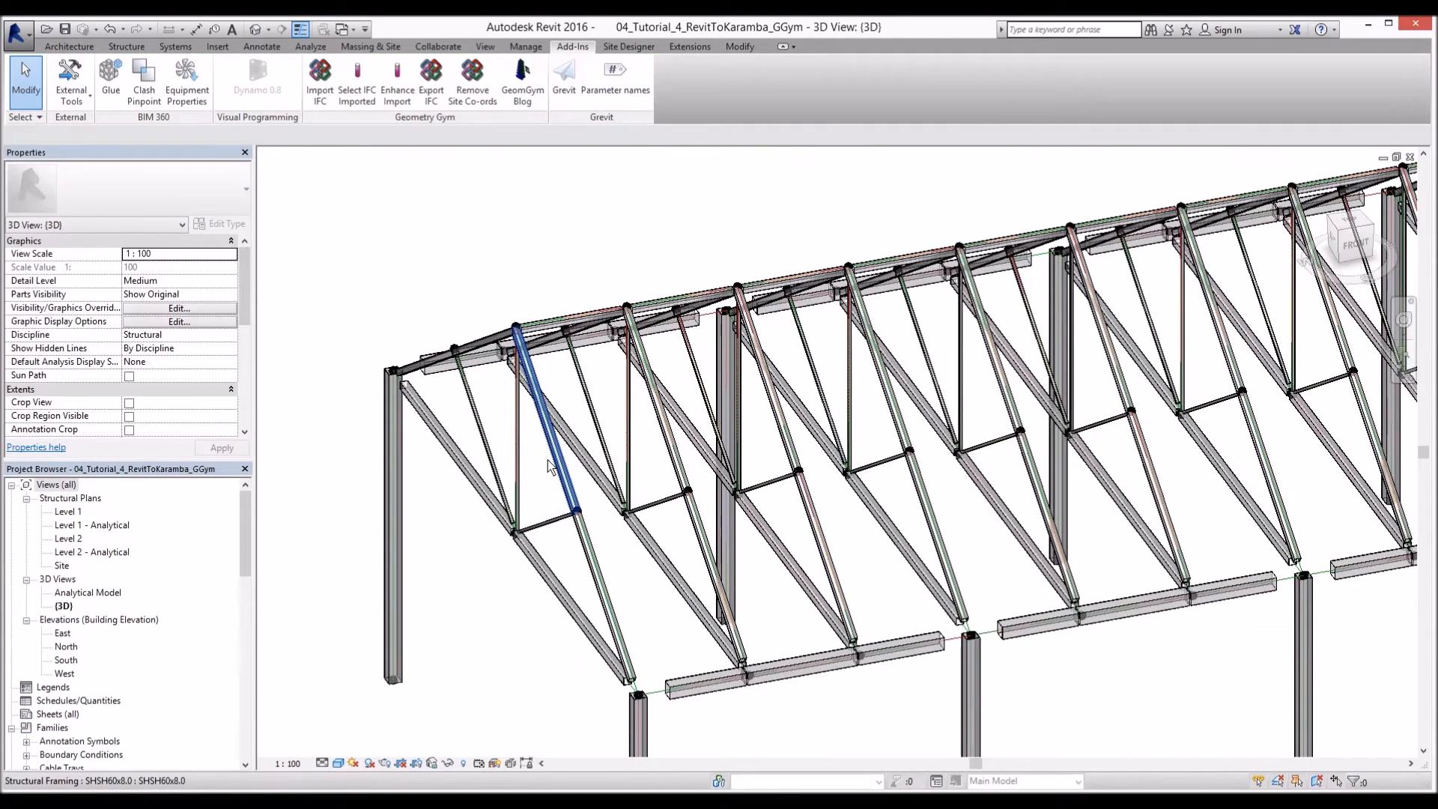
{"action": "scroll", "coordinate": [554, 456], "scroll_direction": "up", "scroll_amount": 2}
{"action": "right_click", "coordinate": [554, 458]}
{"action": "mouse_move", "coordinate": [728, 281]}
{"action": "left_click", "coordinate": [832, 298]}
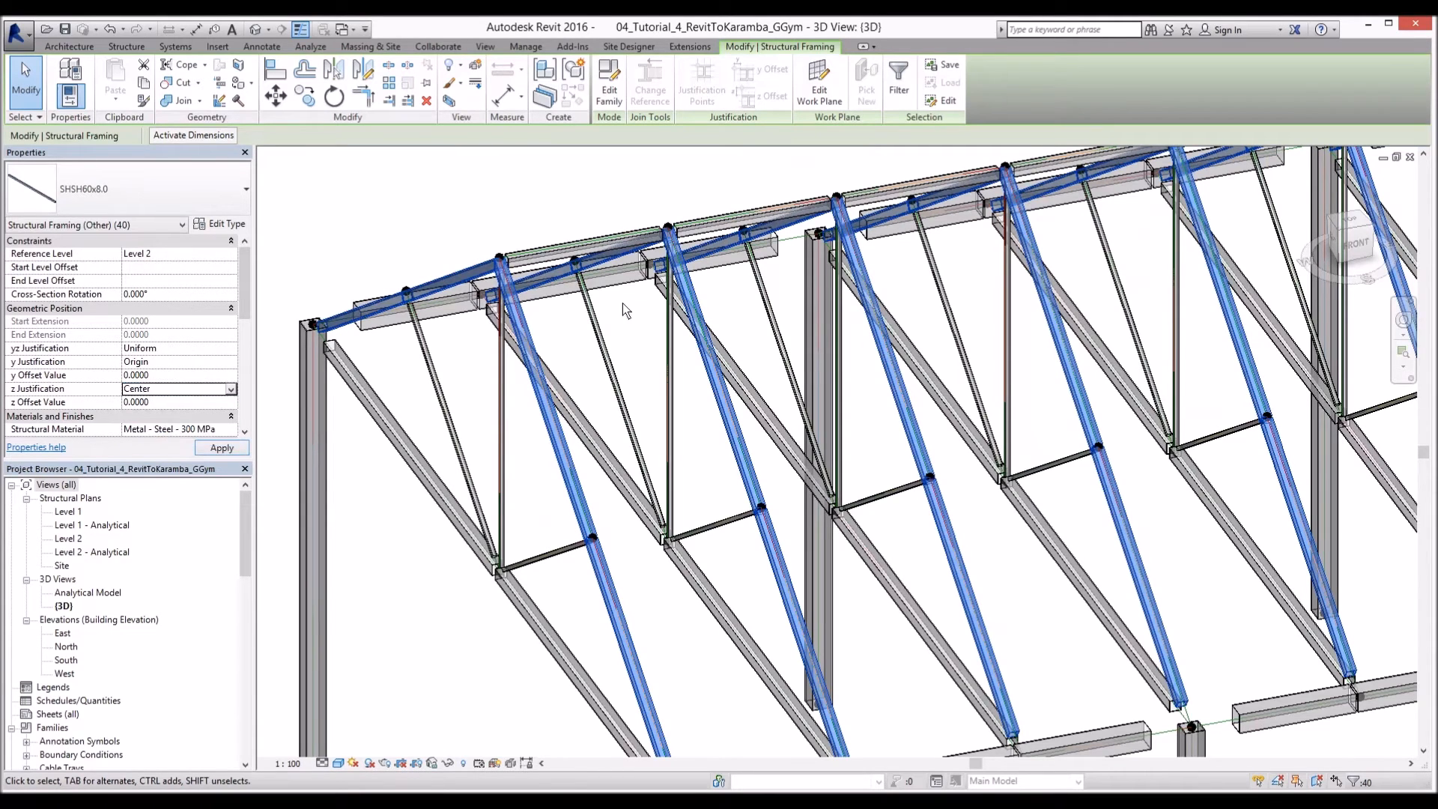
{"action": "left_click", "coordinate": [233, 349]}
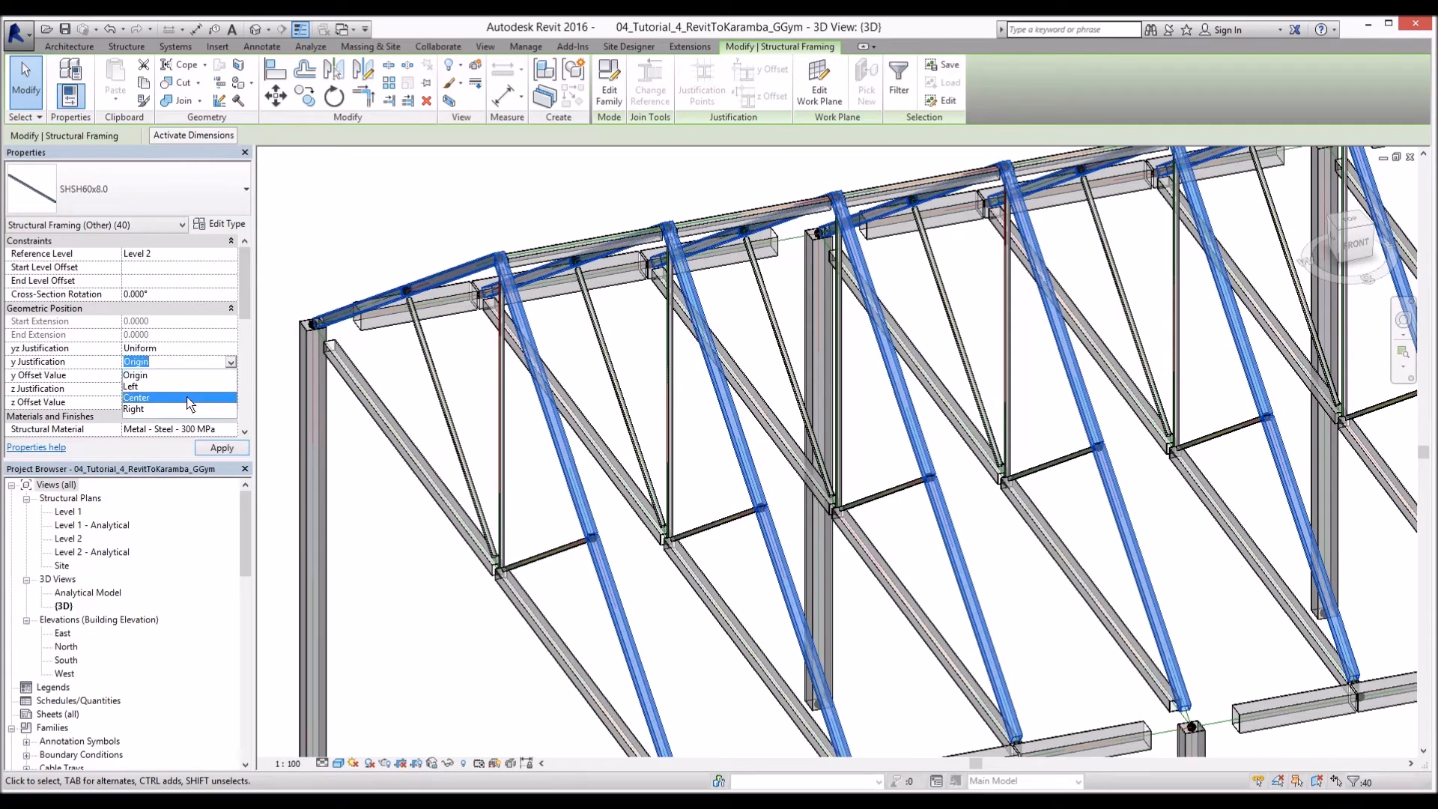
{"action": "left_click", "coordinate": [424, 368]}
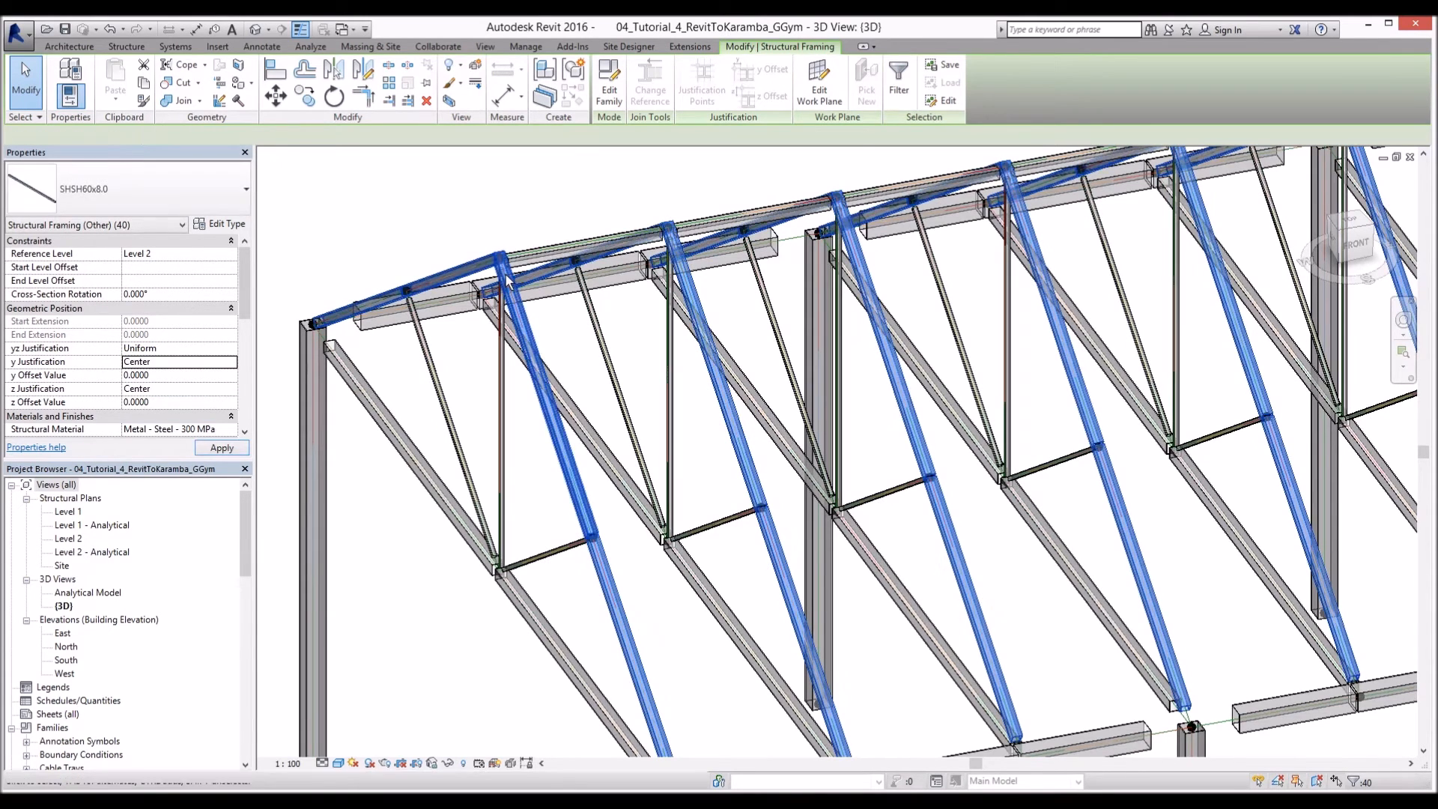
- Select all SHSH60x5.0 ridge beams in the entire project and set their z Justification and y Justification to Center
{"action": "left_click", "coordinate": [523, 263]}
{"action": "right_click", "coordinate": [524, 262]}
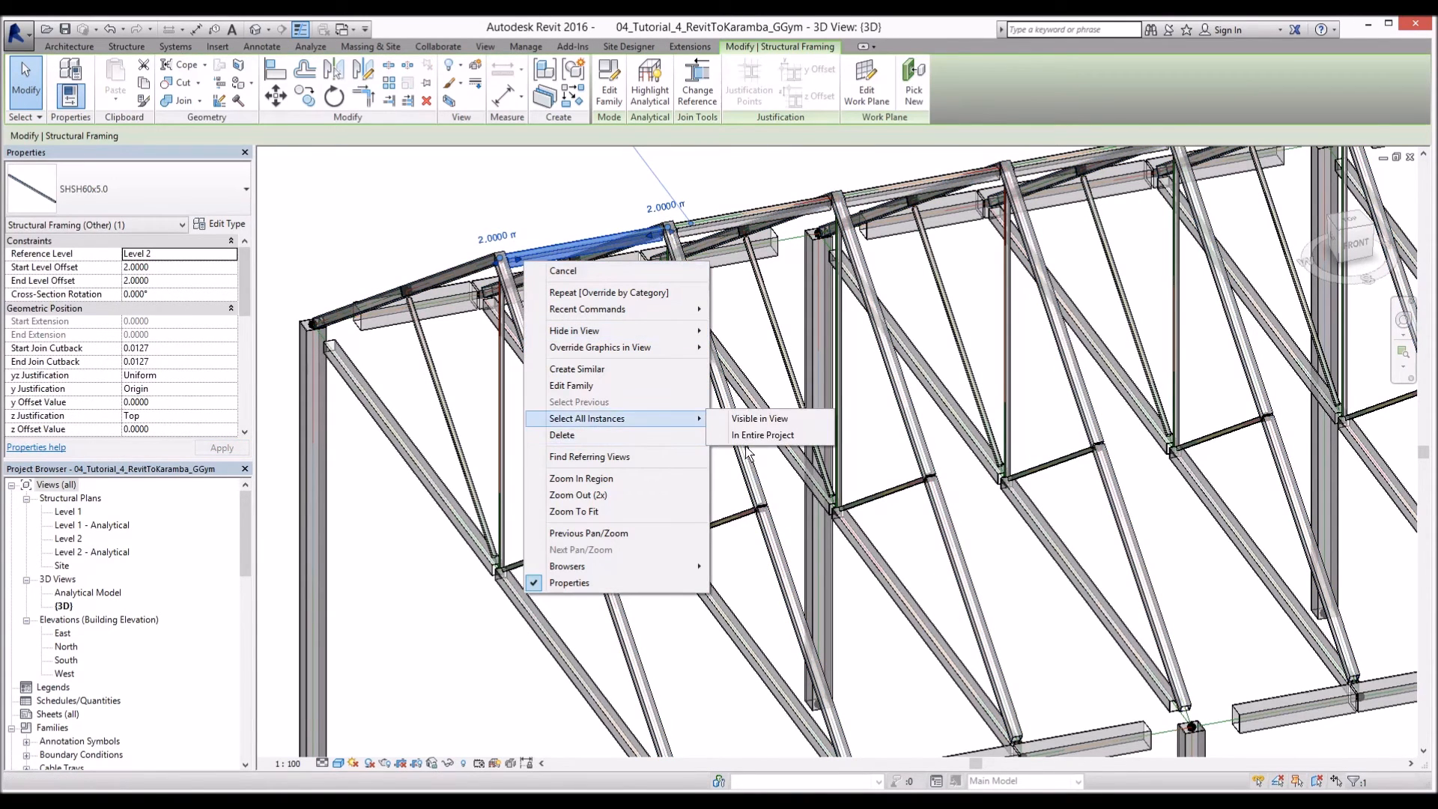
{"action": "left_click", "coordinate": [763, 435]}
{"action": "left_click_drag", "start_coordinate": [244, 281], "coordinate": [244, 309]}
{"action": "left_click", "coordinate": [232, 335]}
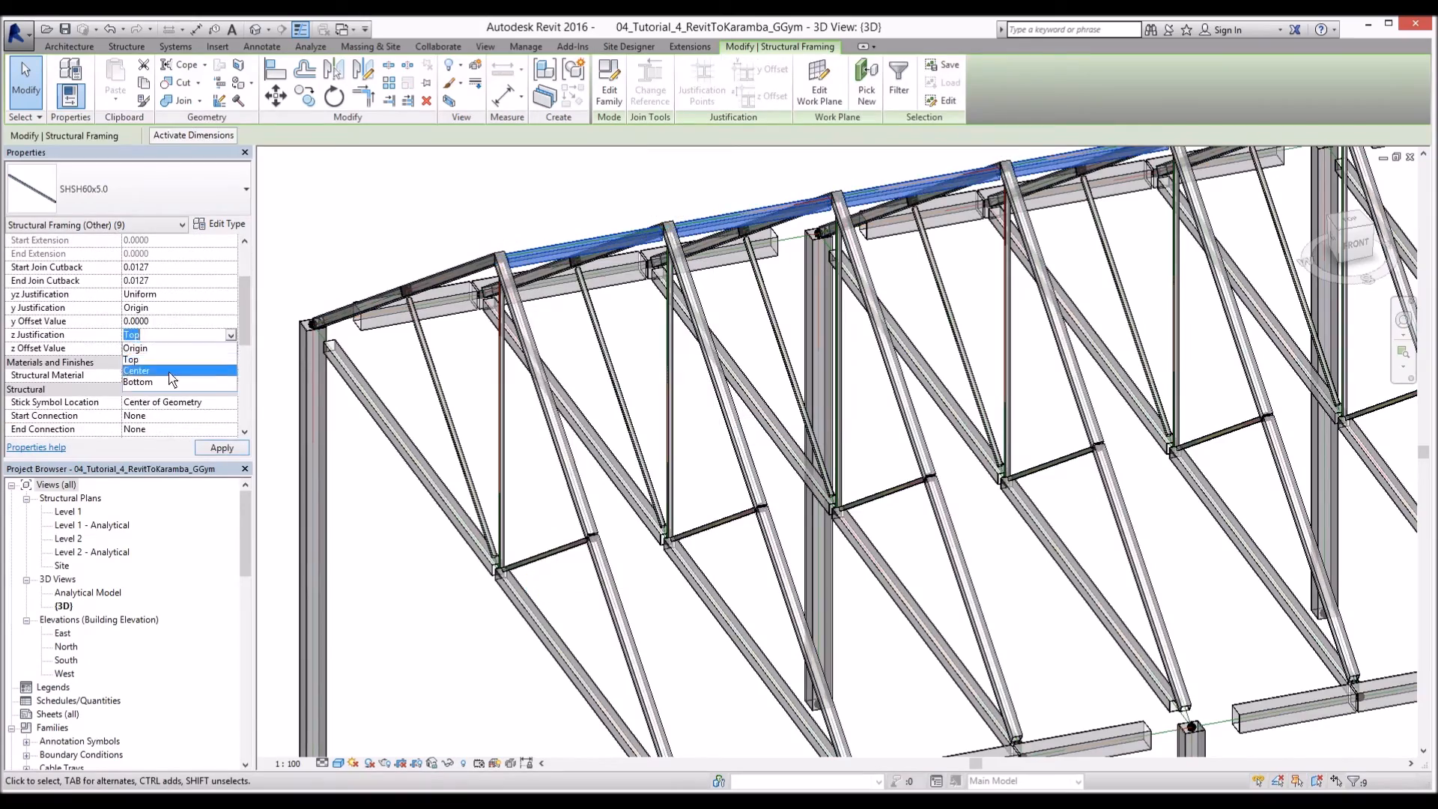
{"action": "left_click", "coordinate": [165, 362]}
{"action": "left_click", "coordinate": [232, 308]}
{"action": "left_click", "coordinate": [165, 334]}
- Stretch the shortened ends of the SHSH120x6.3 eaves beams so they meet the column tops
{"action": "scroll", "coordinate": [506, 365], "scroll_direction": "up", "scroll_amount": 2}
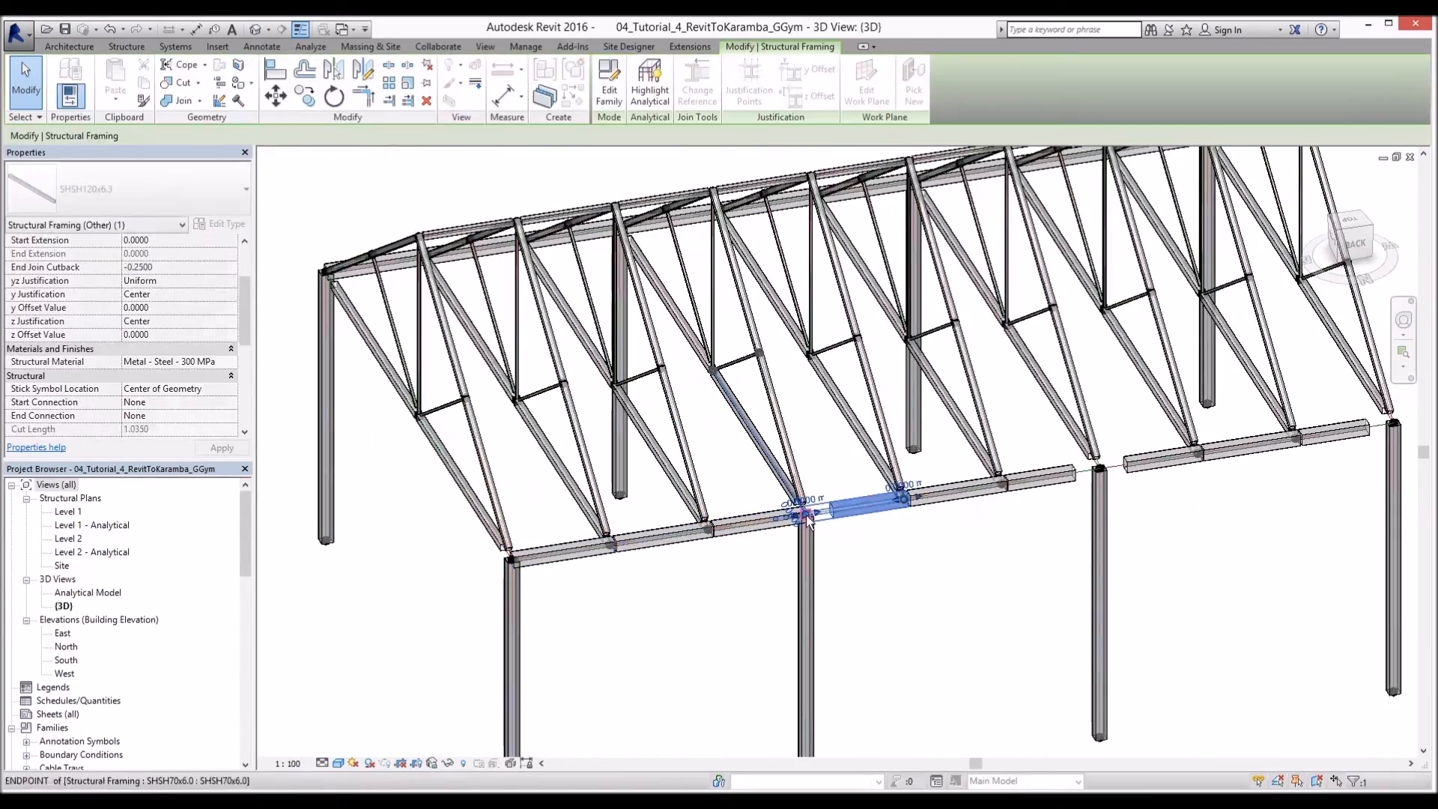
{"action": "left_click_drag", "start_coordinate": [1099, 469], "coordinate": [1099, 469]}
{"action": "left_click", "coordinate": [1282, 468]}
{"action": "left_click", "coordinate": [1332, 437]}
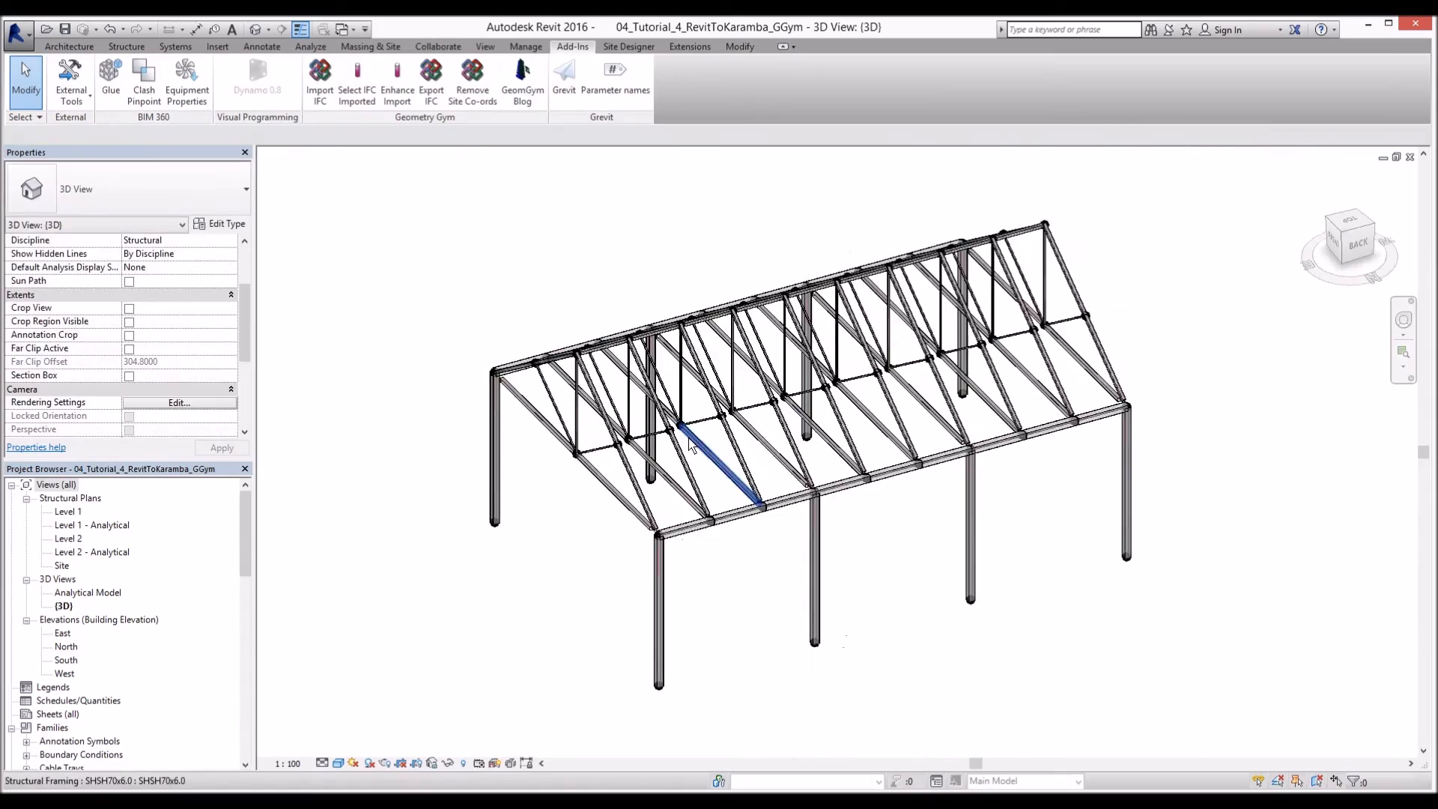
- Inspect the corrected frame from several angles and check the section type of a column along the eaves
{"action": "middle_click_drag", "start_coordinate": [690, 445], "coordinate": [806, 490], "text": "shift"}
{"action": "middle_click_drag", "start_coordinate": [792, 545], "coordinate": [765, 614], "text": "shift"}
{"action": "scroll", "coordinate": [614, 534], "scroll_direction": "up", "scroll_amount": 3}
{"action": "left_click", "coordinate": [611, 532]}
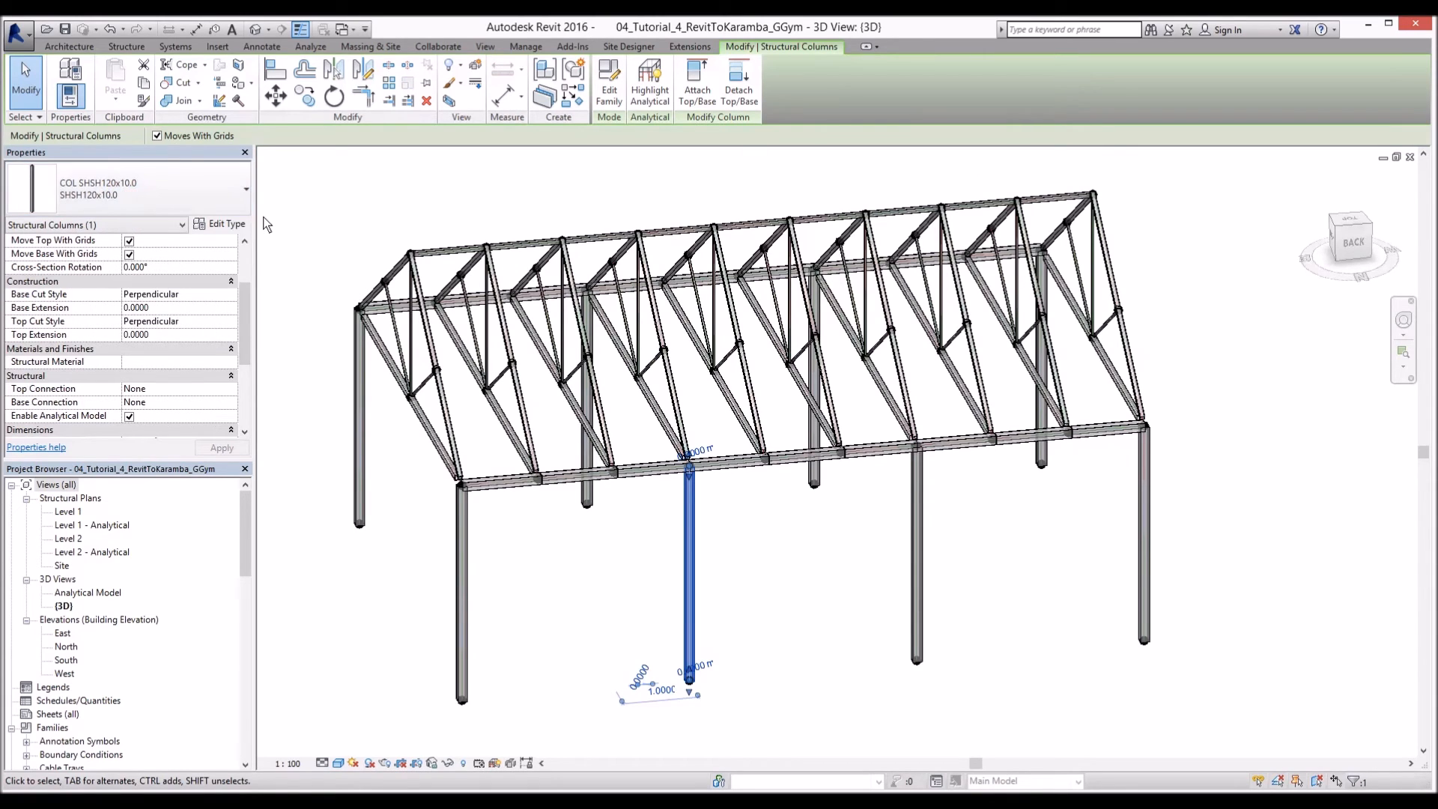
{"action": "left_click", "coordinate": [265, 225]}
{"action": "middle_click_drag", "start_coordinate": [425, 450], "coordinate": [524, 475], "text": "shift"}
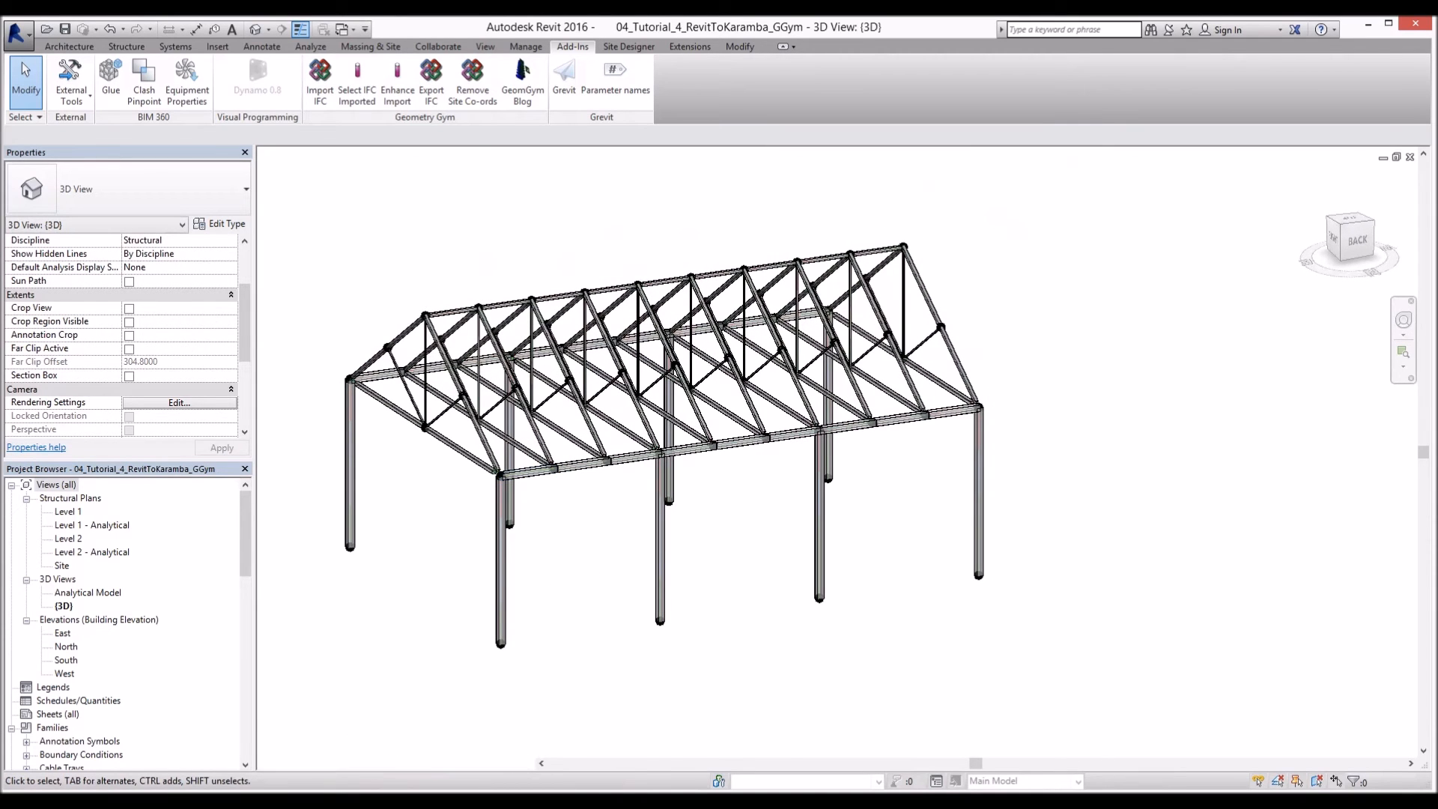
- Switch to Rhino and Grasshopper and examine the cross-section names on the Karamba model's members
{"action": "left_click", "coordinate": [550, 731]}
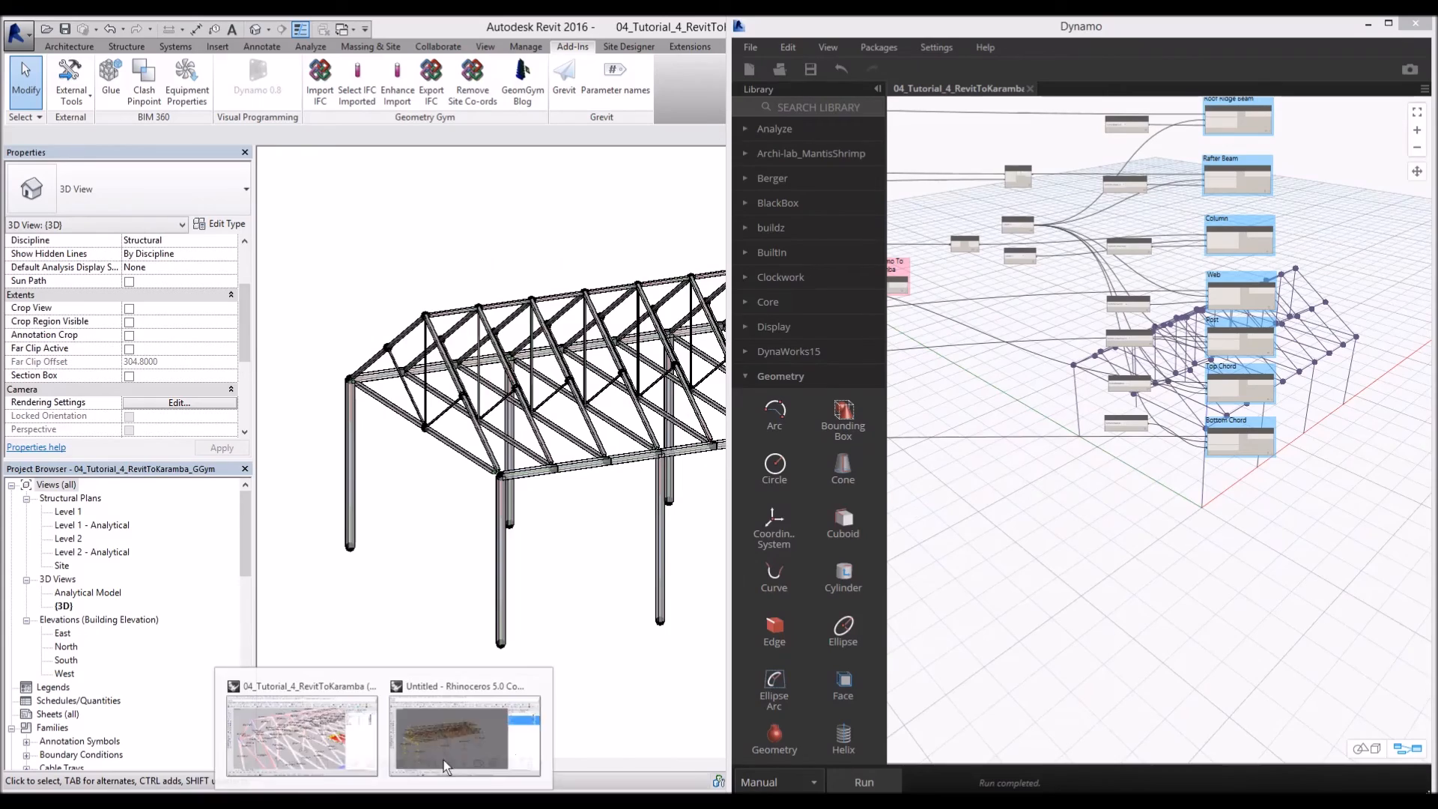
{"action": "left_click", "coordinate": [443, 759]}
{"action": "scroll", "coordinate": [303, 563], "scroll_direction": "up", "scroll_amount": 5}
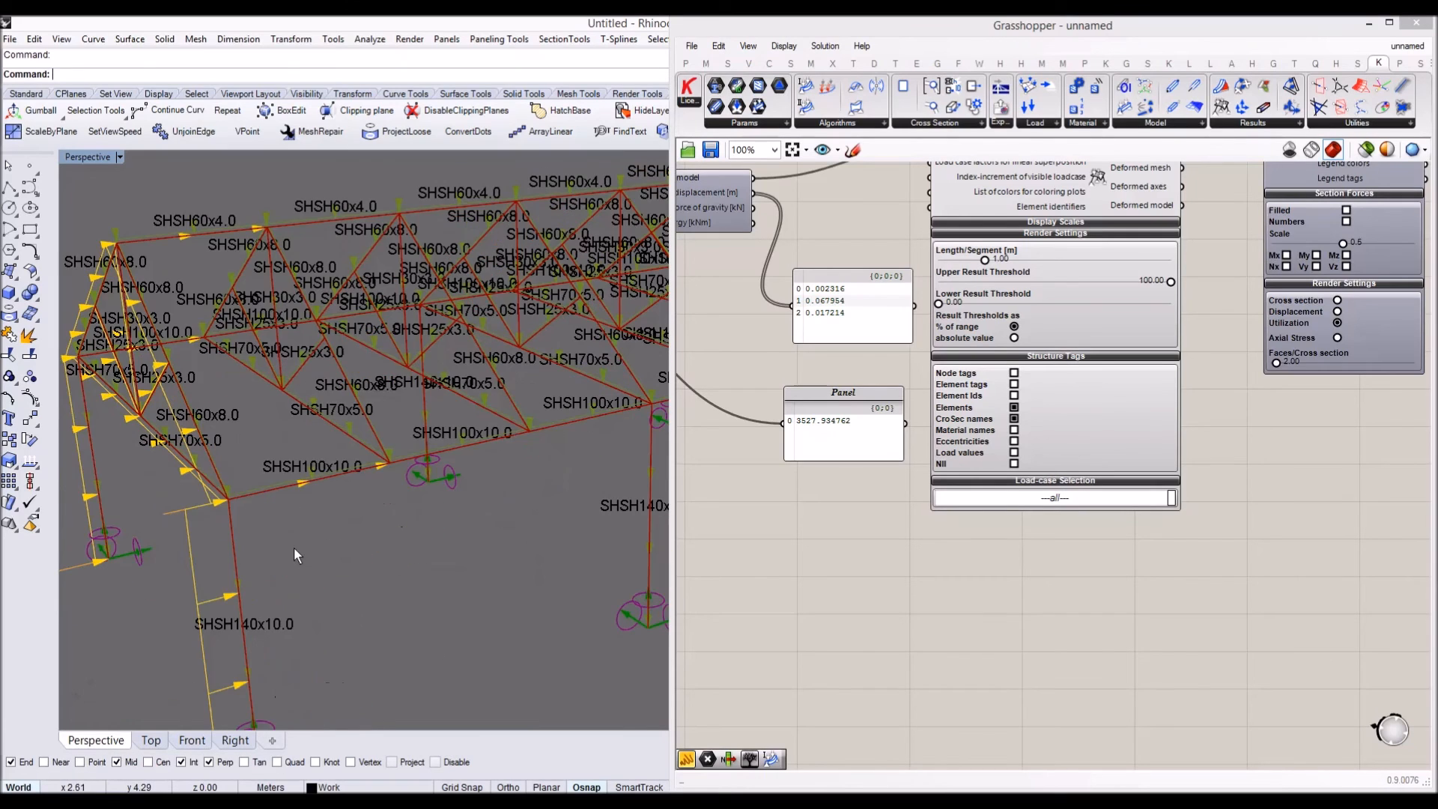
- Return to Dynamo and review the framing and column types feeding the beam, column and brace nodes
{"action": "left_click", "coordinate": [532, 737]}
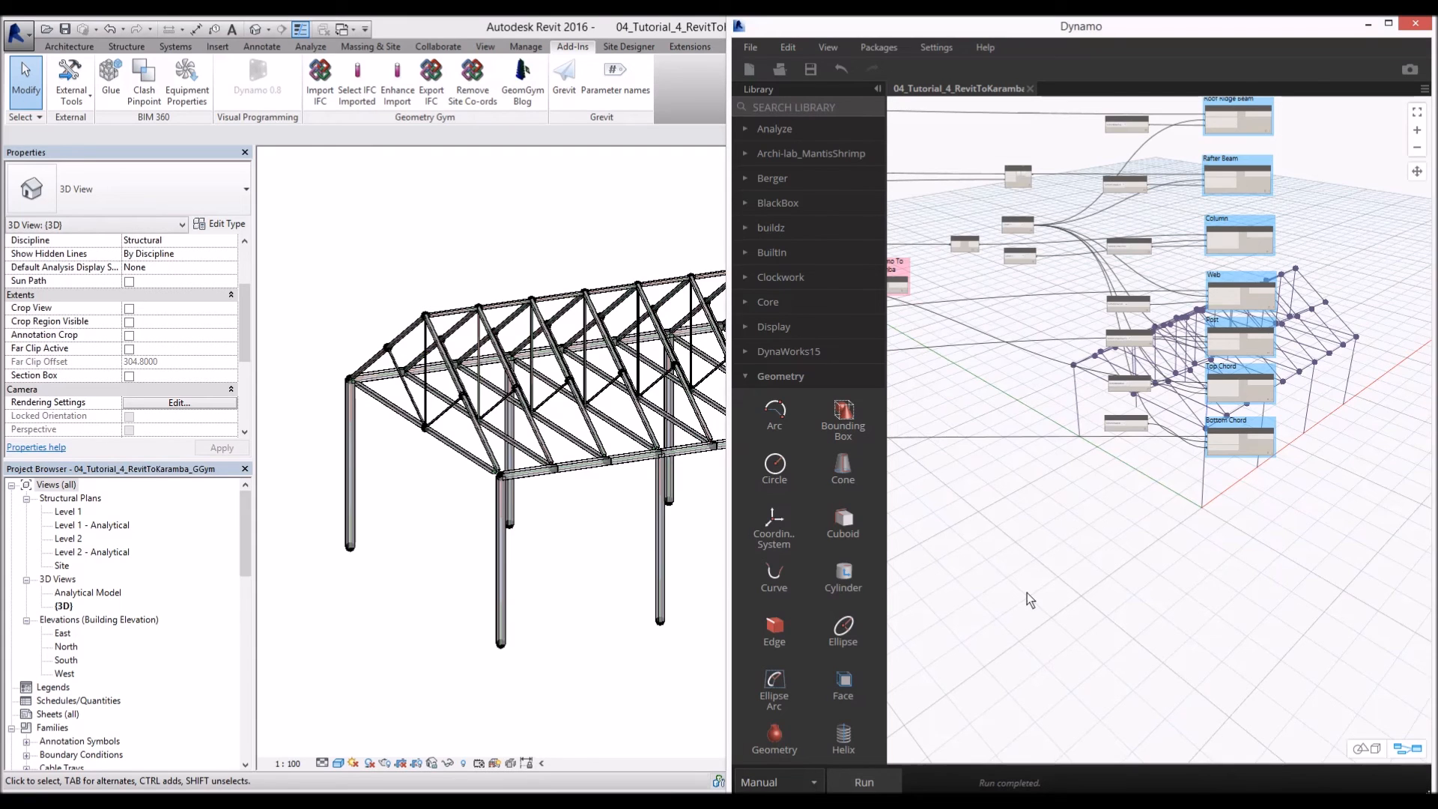
{"action": "middle_click_drag", "start_coordinate": [1074, 547], "coordinate": [1026, 654]}
{"action": "scroll", "coordinate": [1141, 253], "scroll_direction": "up", "scroll_amount": 5}
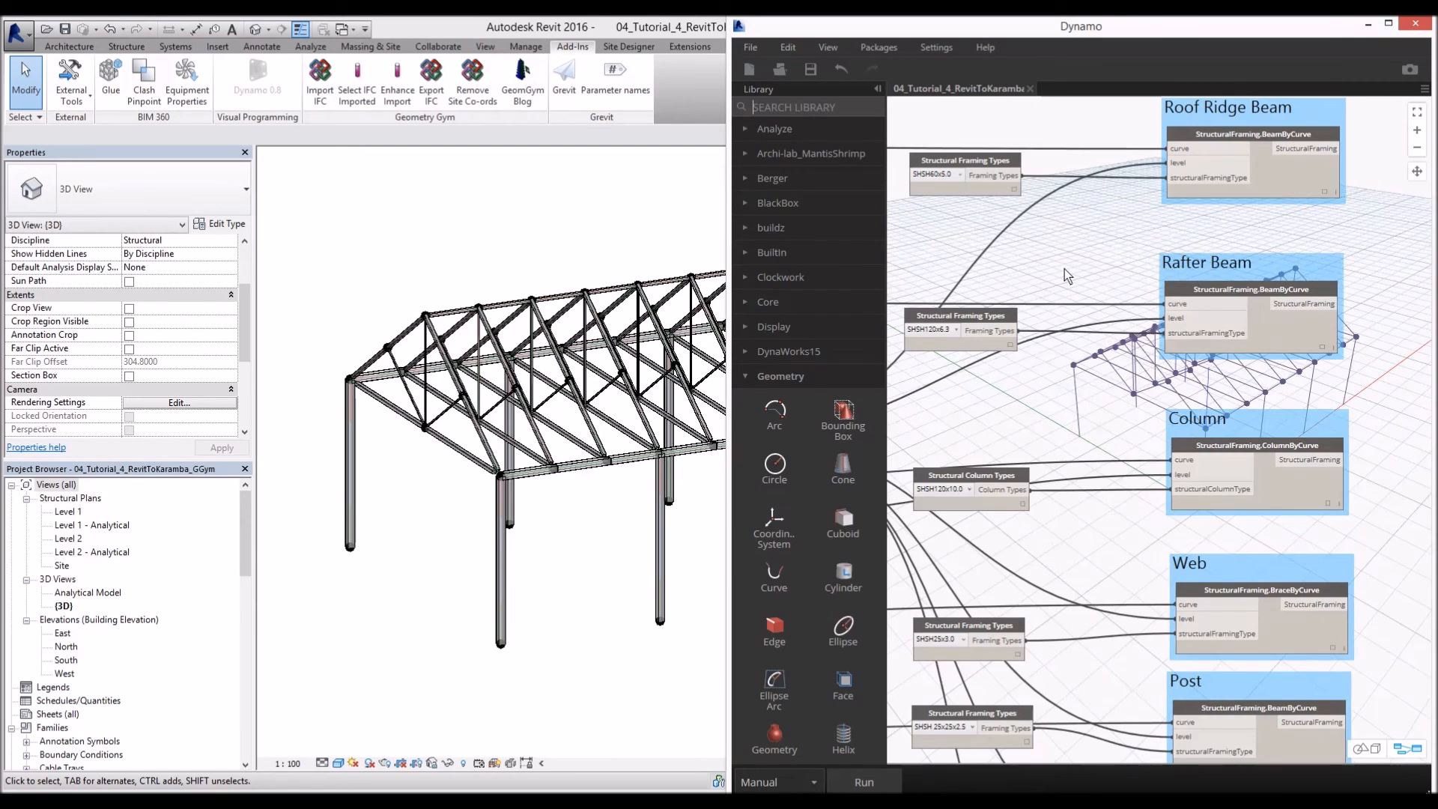
{"action": "scroll", "coordinate": [1067, 259], "scroll_direction": "down", "scroll_amount": 3}
{"action": "scroll", "coordinate": [1107, 238], "scroll_direction": "down", "scroll_amount": 2}
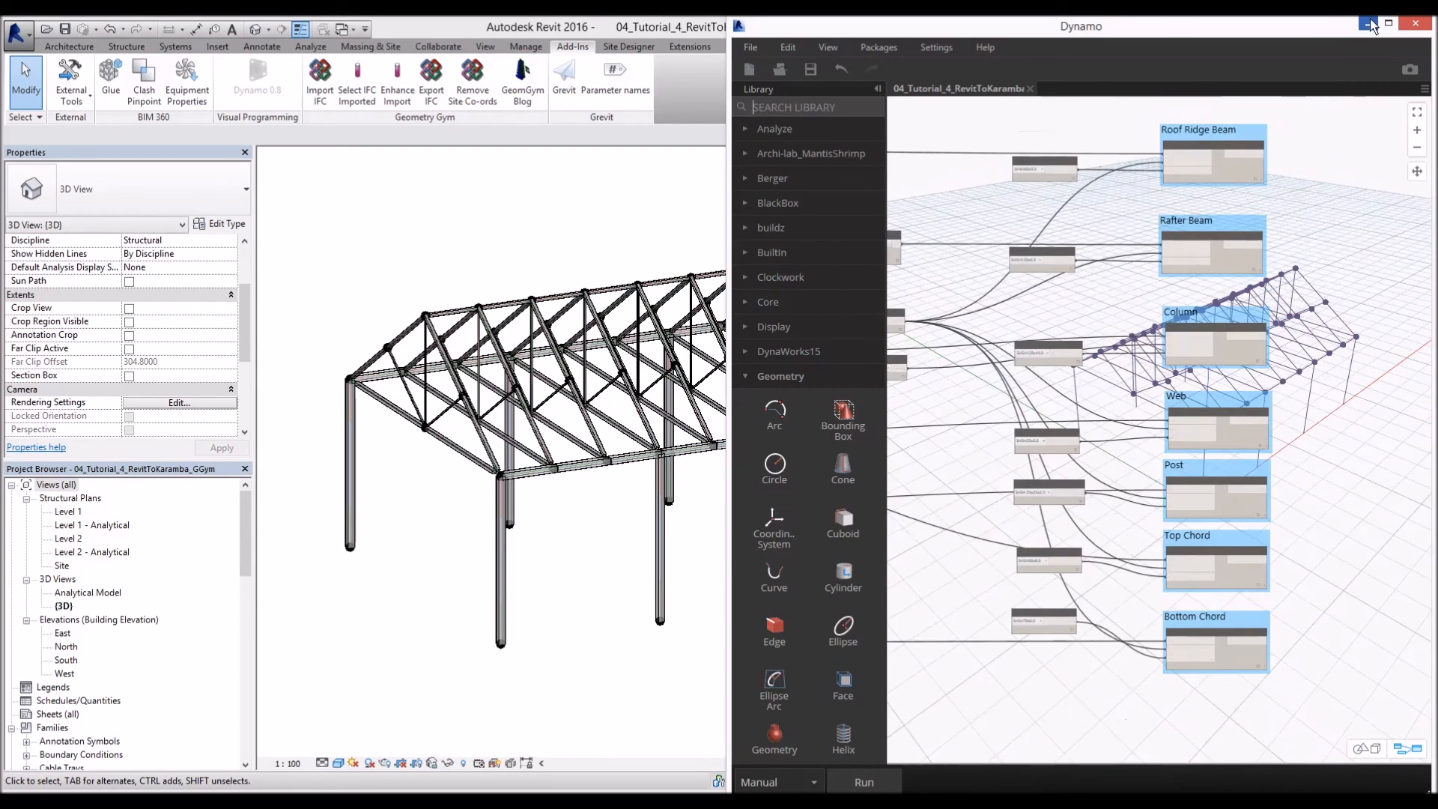
- Minimize Dynamo and examine the finished Revit frame from both long sides
{"action": "left_click", "coordinate": [578, 217]}
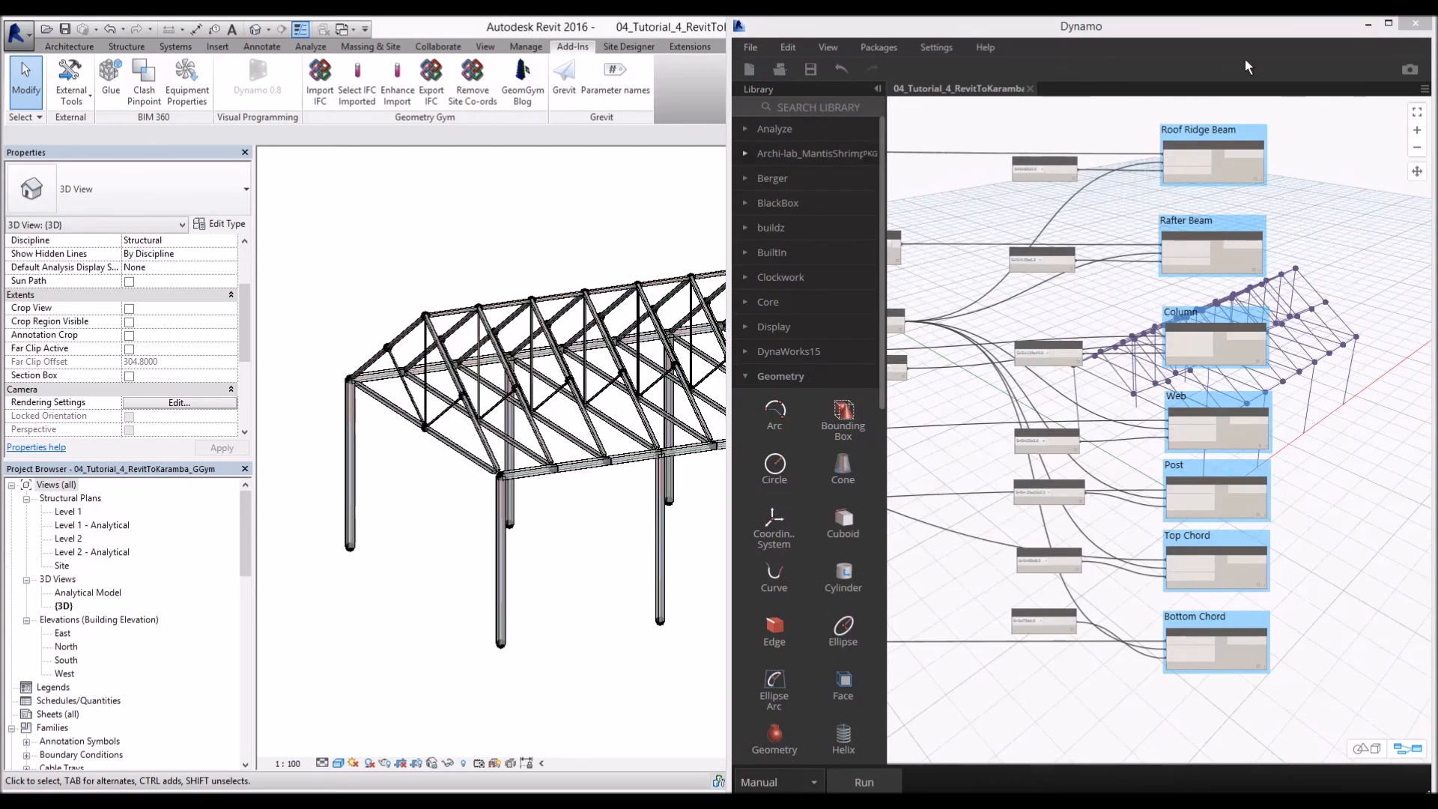
{"action": "left_click", "coordinate": [1367, 26]}
{"action": "middle_click_drag", "start_coordinate": [753, 200], "coordinate": [953, 225], "text": "shift"}
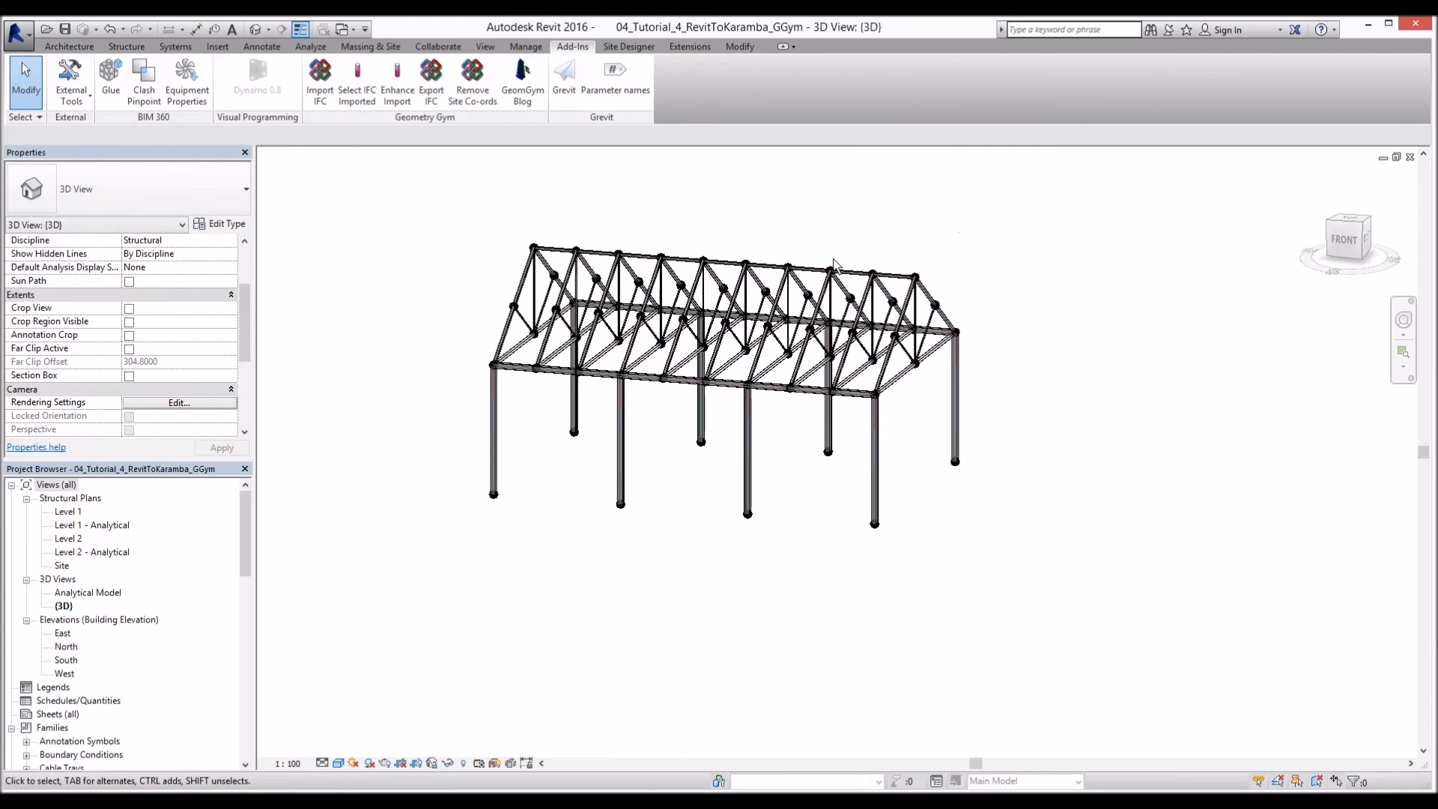
{"action": "middle_click_drag", "start_coordinate": [833, 264], "coordinate": [744, 565], "text": "shift"}
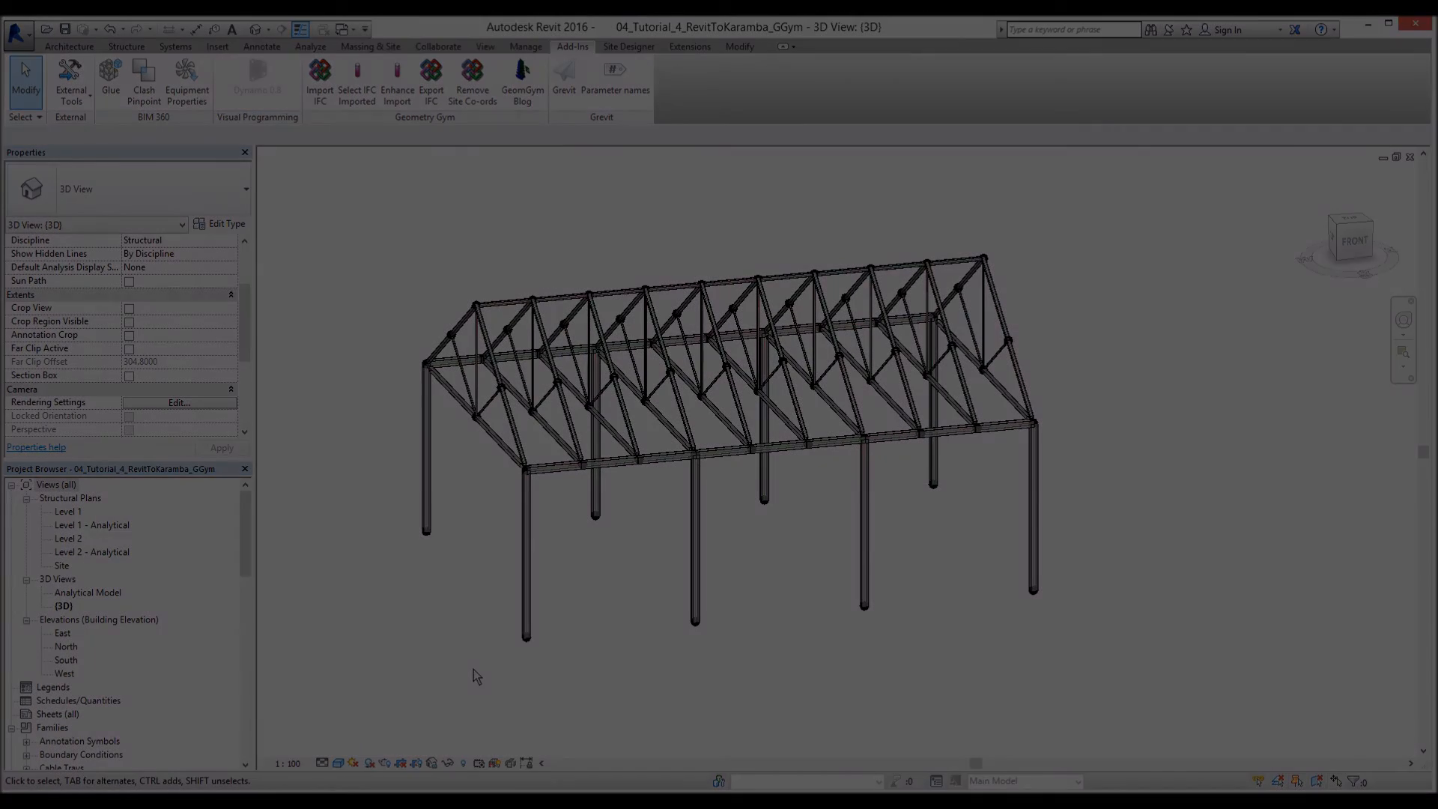